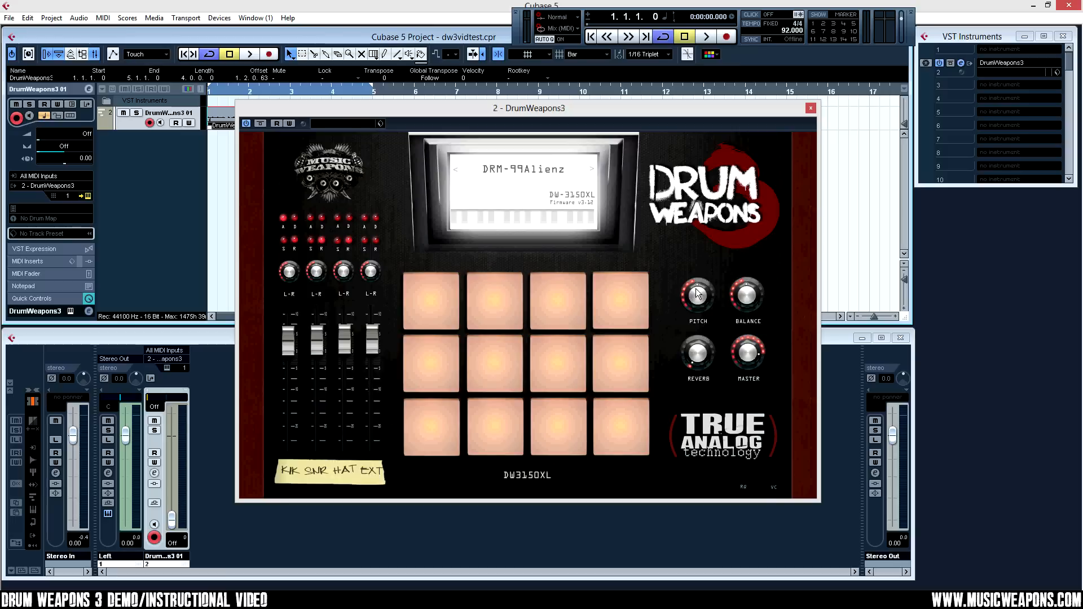
Adjust the Pitch, Balance, Reverb and Master knobs of the Drum Weapons 3 instrument.
left_click_drag(703, 307, 723, 139)
left_click_drag(742, 284, 756, 248)
left_click_drag(702, 362, 710, 266)
left_click_drag(732, 337, 617, 191)
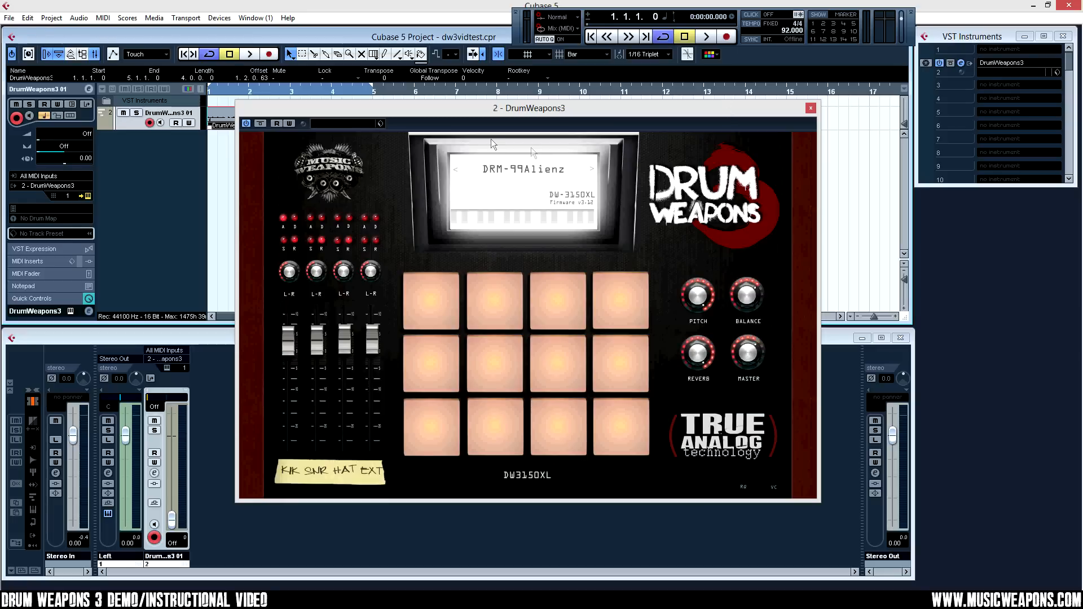
Check the available options of the Low/Mid/High setting and the VC setting beneath the True Analog logo without changing either.
left_click(743, 489)
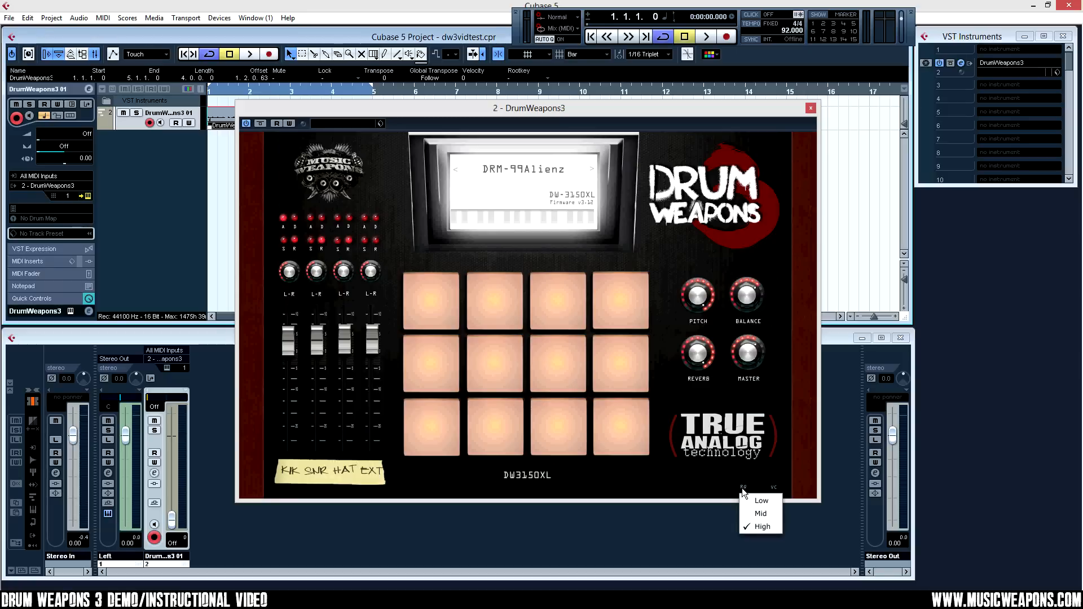
left_click(736, 498)
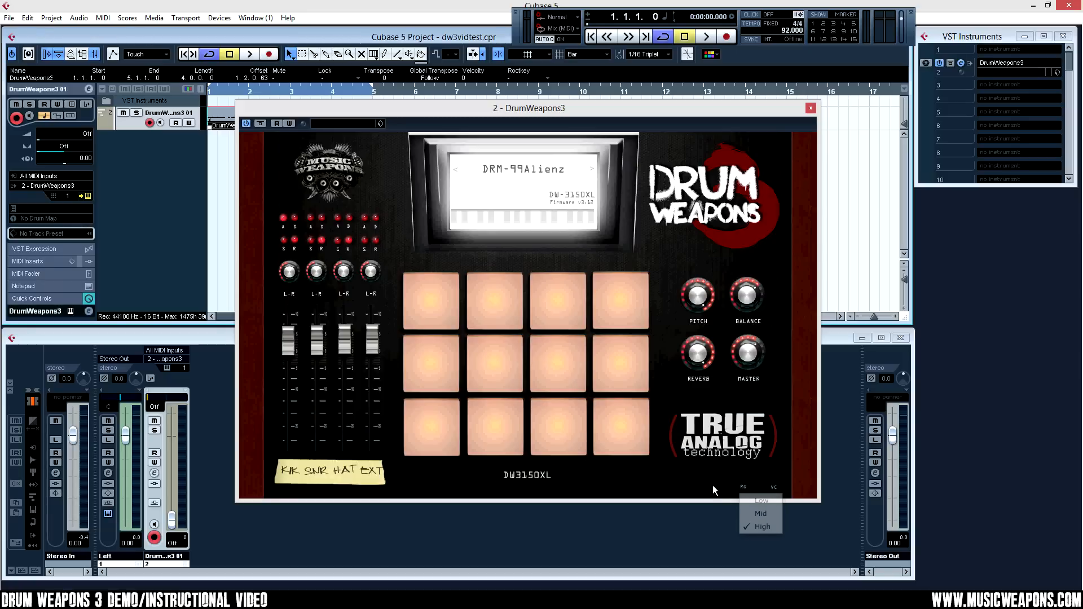
left_click(774, 488)
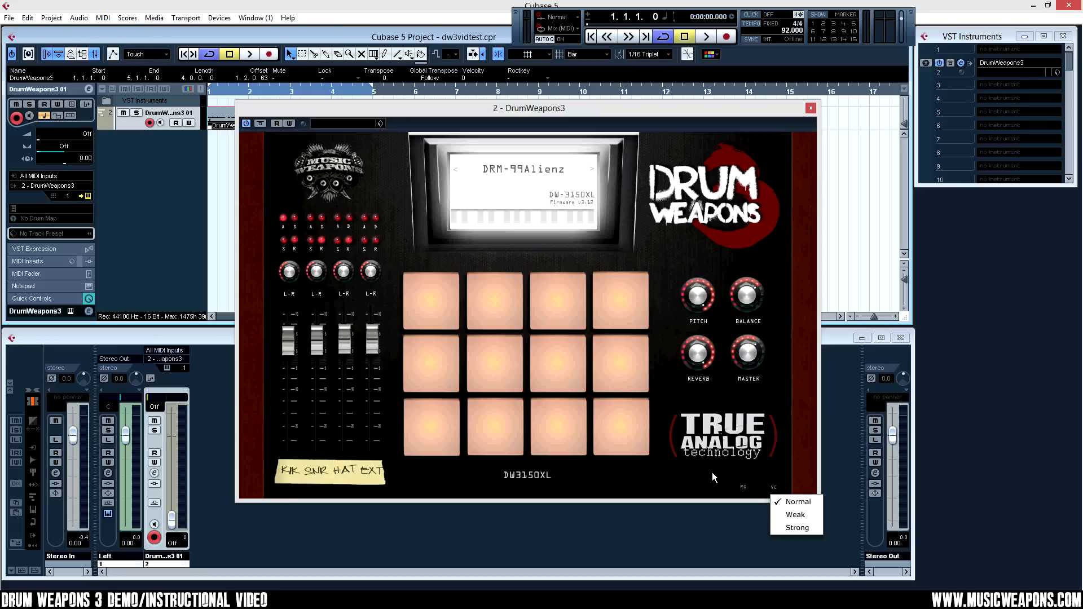
left_click(679, 470)
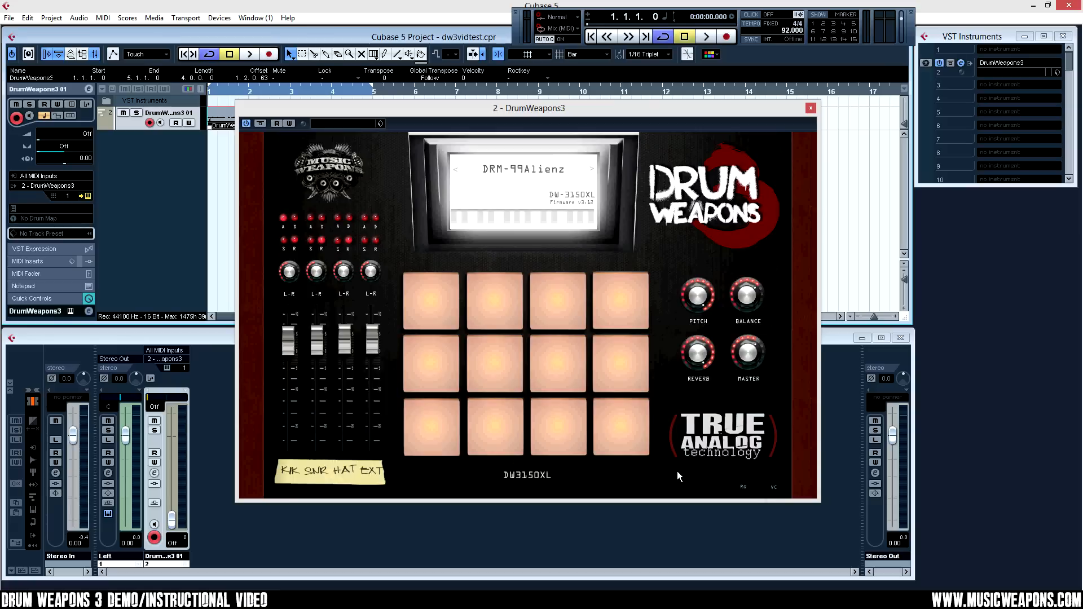
Load the DRM-FortyWater kit from the instrument list.
left_click(517, 168)
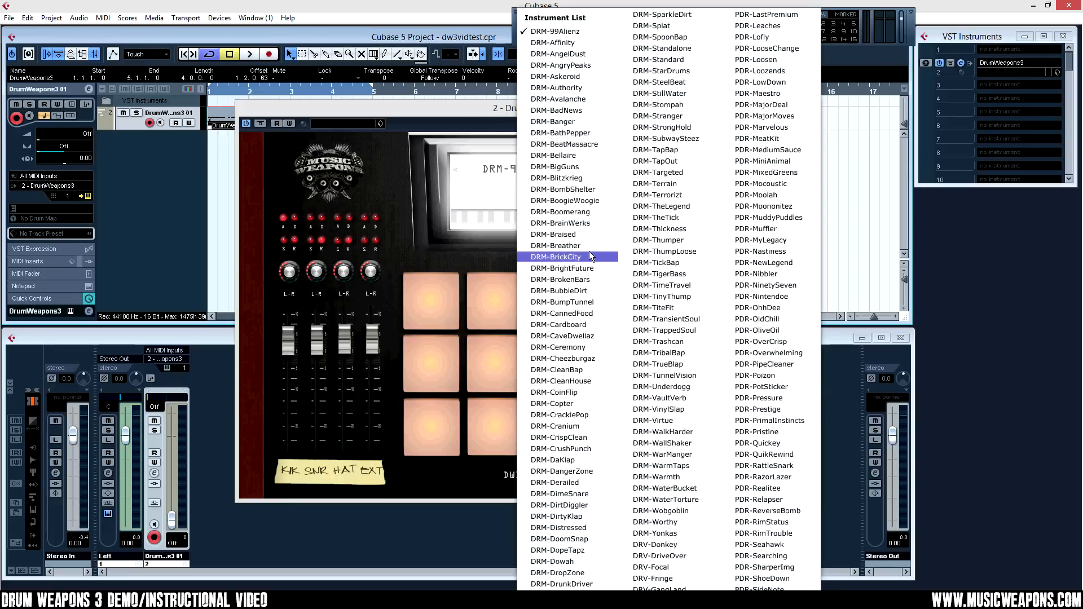
scroll(589, 252, "down", 1)
scroll(589, 251, "down", 5)
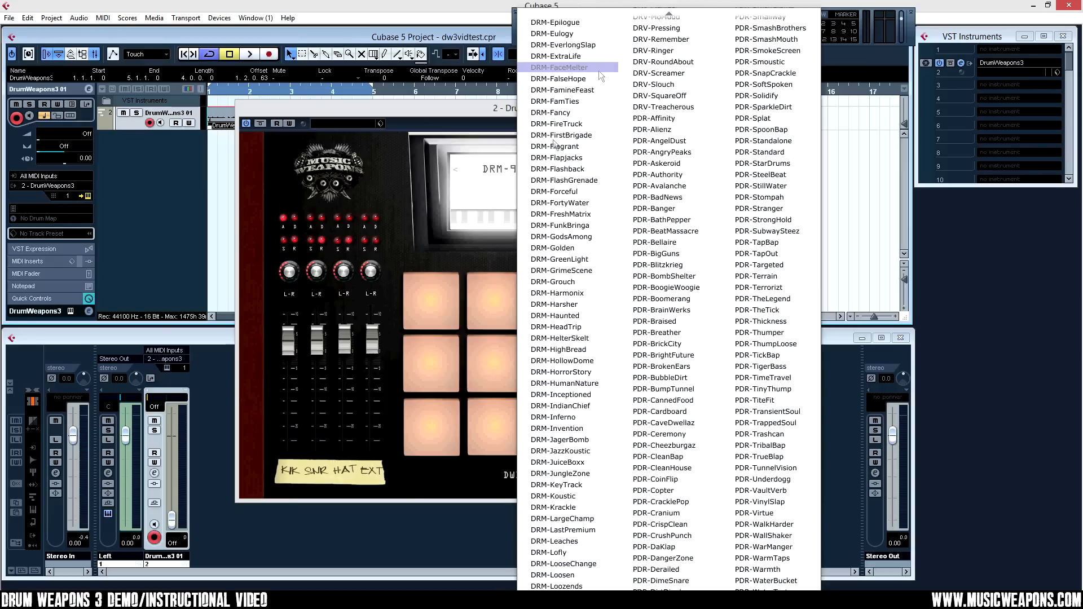
left_click(561, 213)
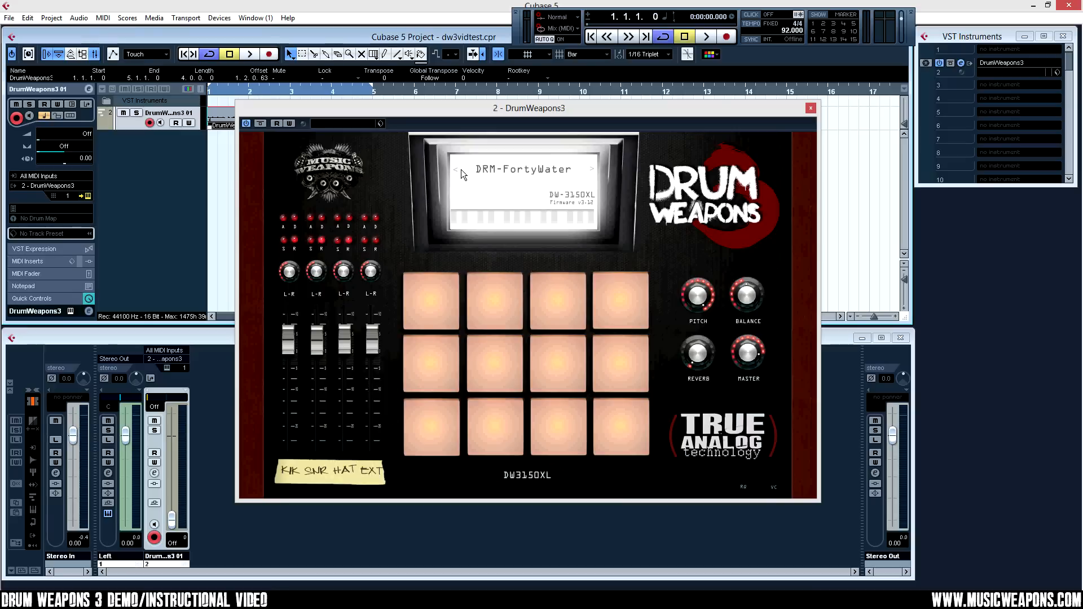
Step back to the previous kit, DRM-Forceful, and audition the first two pads of the lowest row.
left_click(456, 170)
left_click(449, 423)
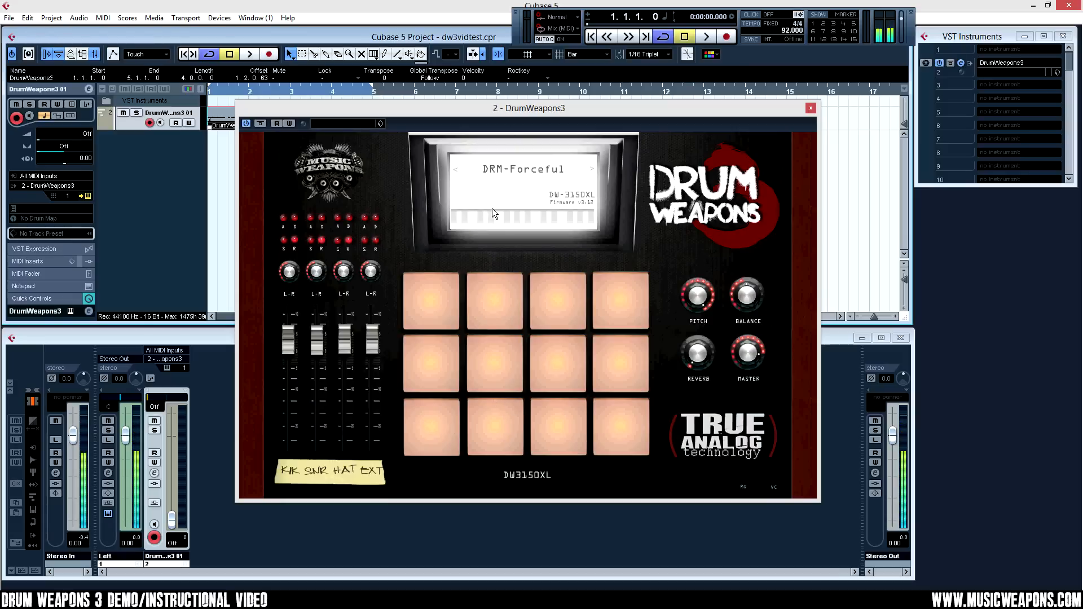
left_click(485, 418)
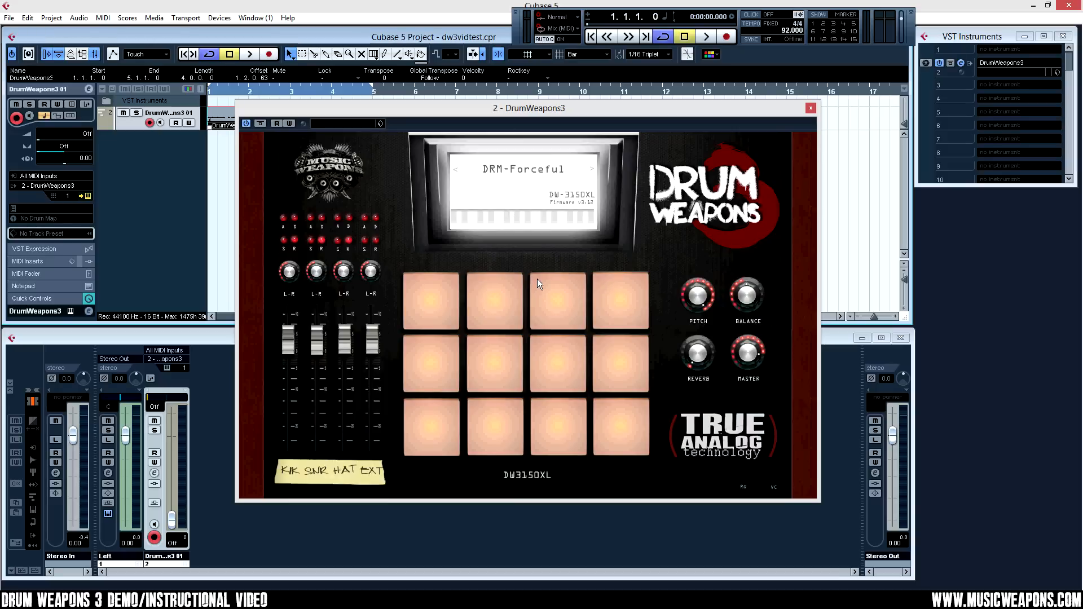
Look through the DRM kits in the instrument list and close it without choosing another kit.
left_click(536, 174)
scroll(643, 500, "down", 3)
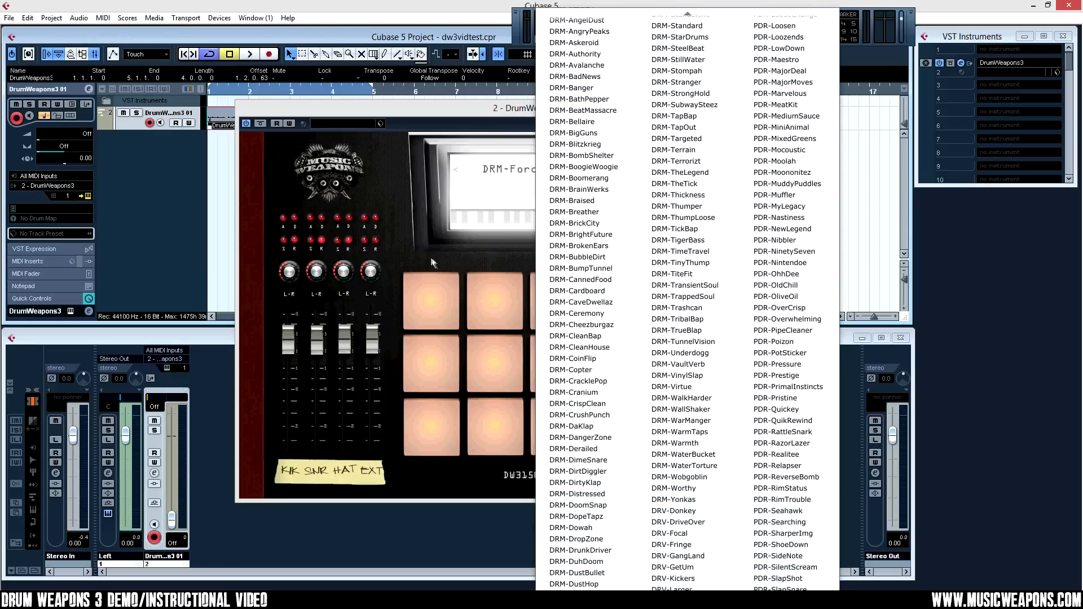
left_click(430, 257)
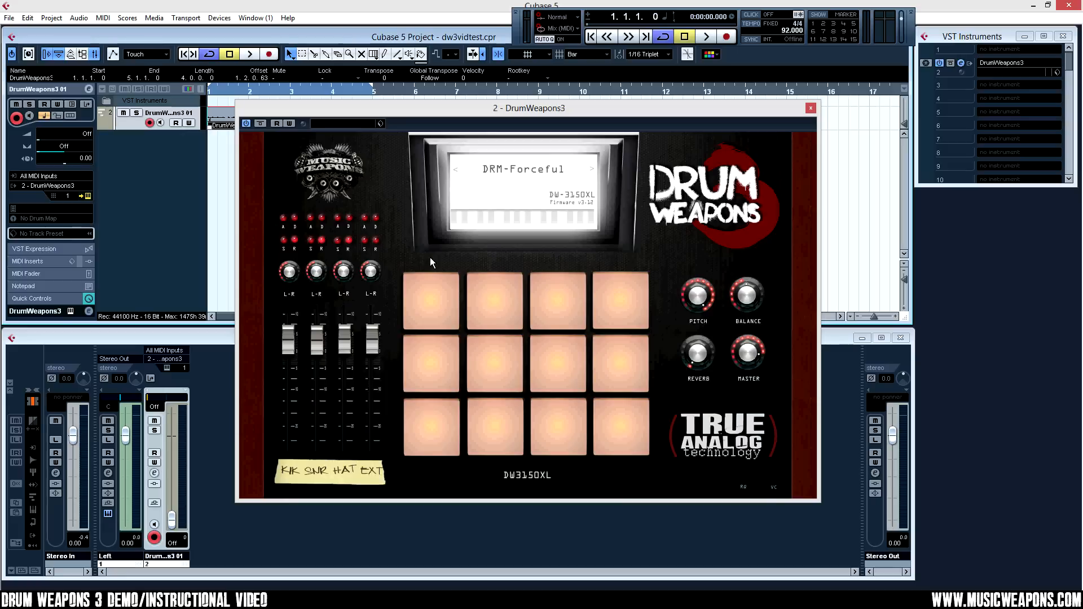
left_click(519, 169)
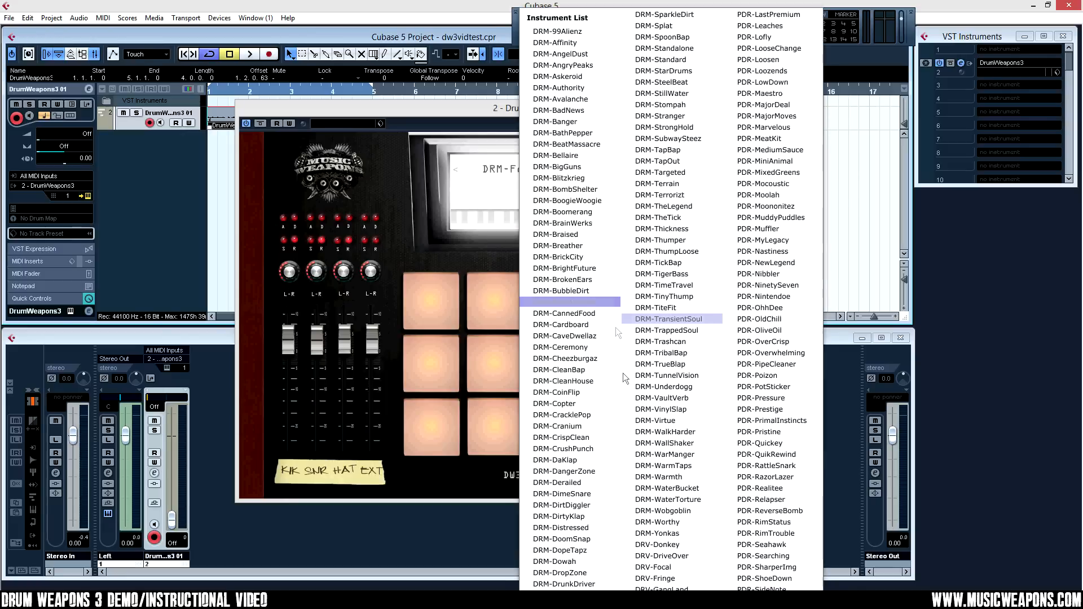
left_click(418, 209)
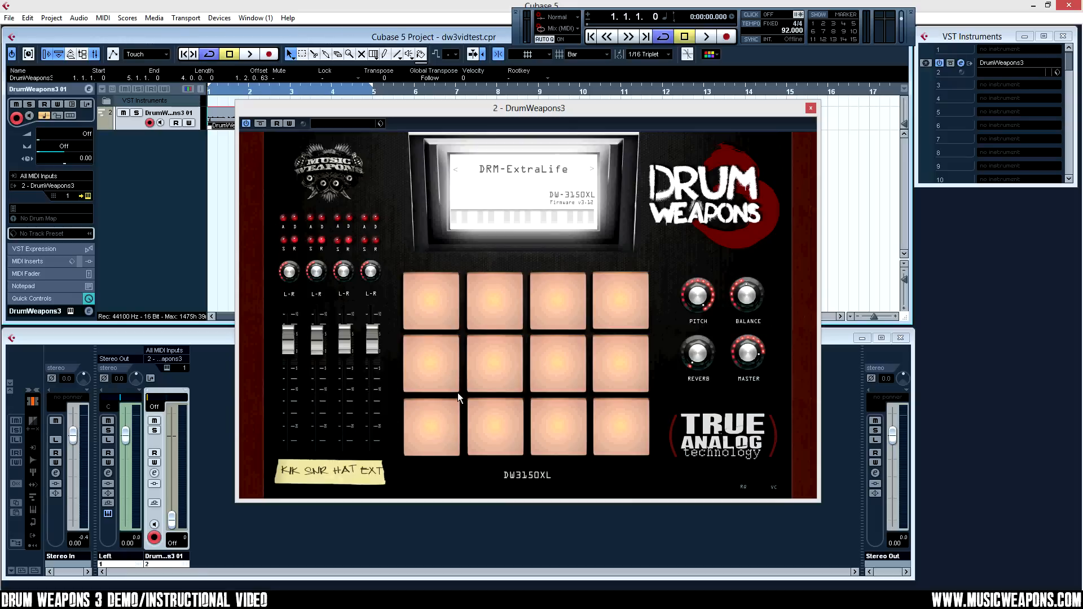
Audition the four pads of the lowest row in the DRM-ExtraLife kit, one for each sound group.
left_click(442, 439)
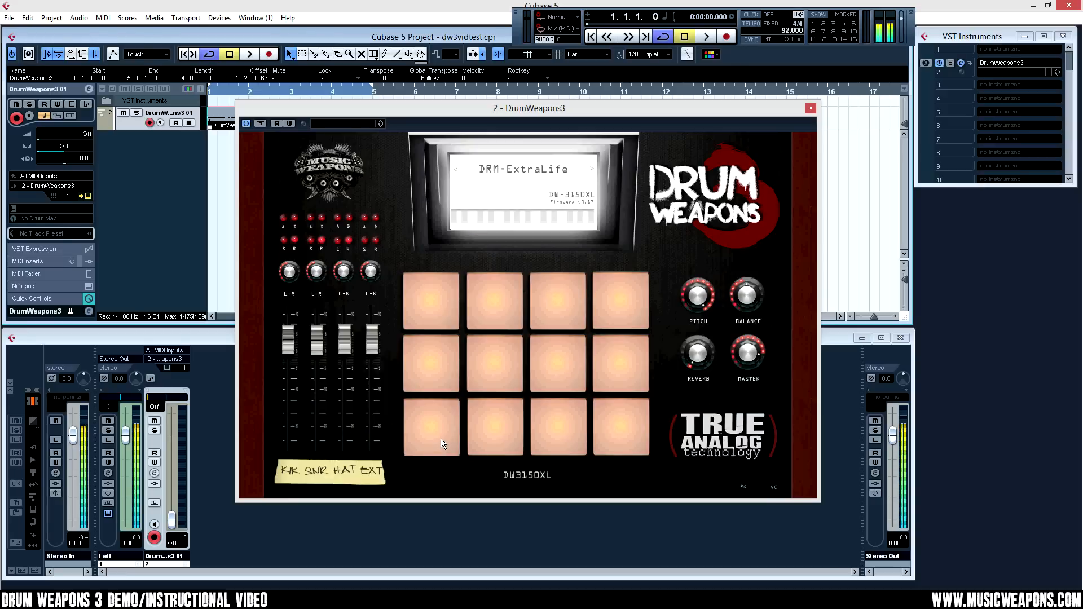
left_click(496, 424)
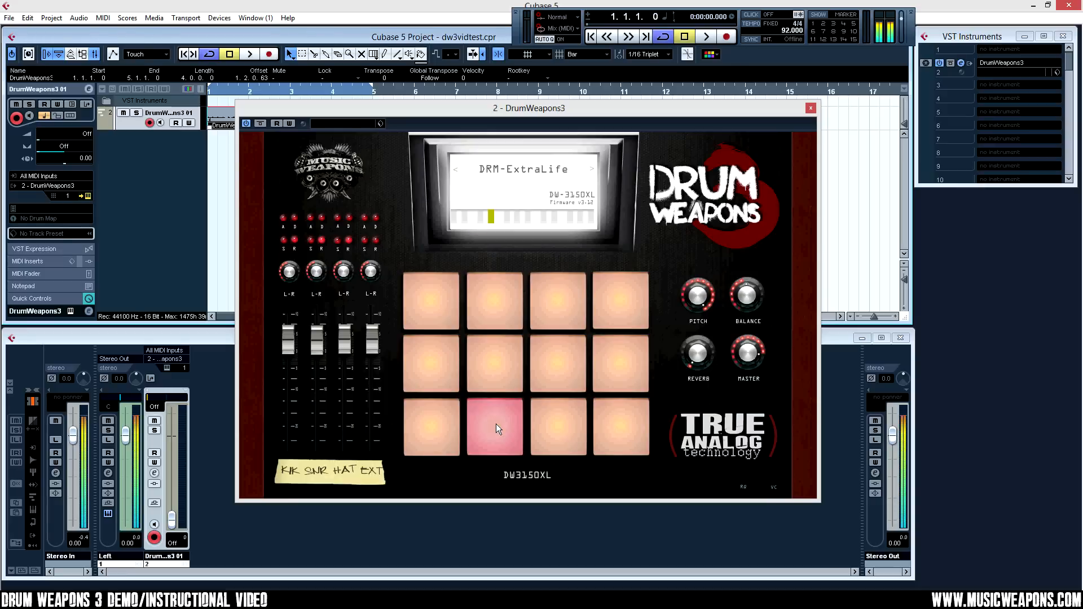
left_click(546, 433)
left_click(557, 430)
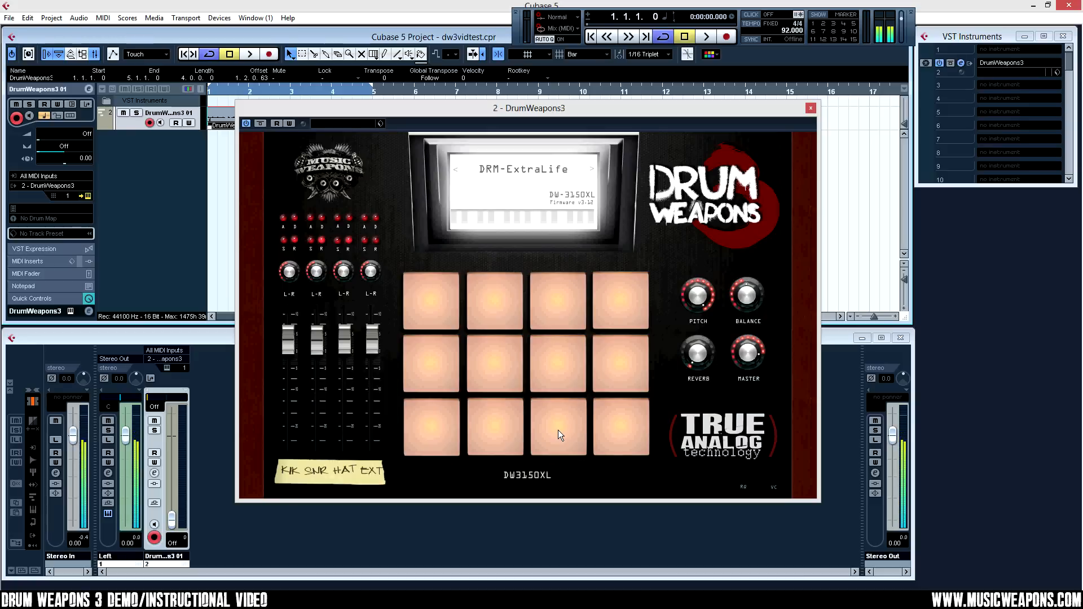
left_click(558, 430)
left_click(631, 429)
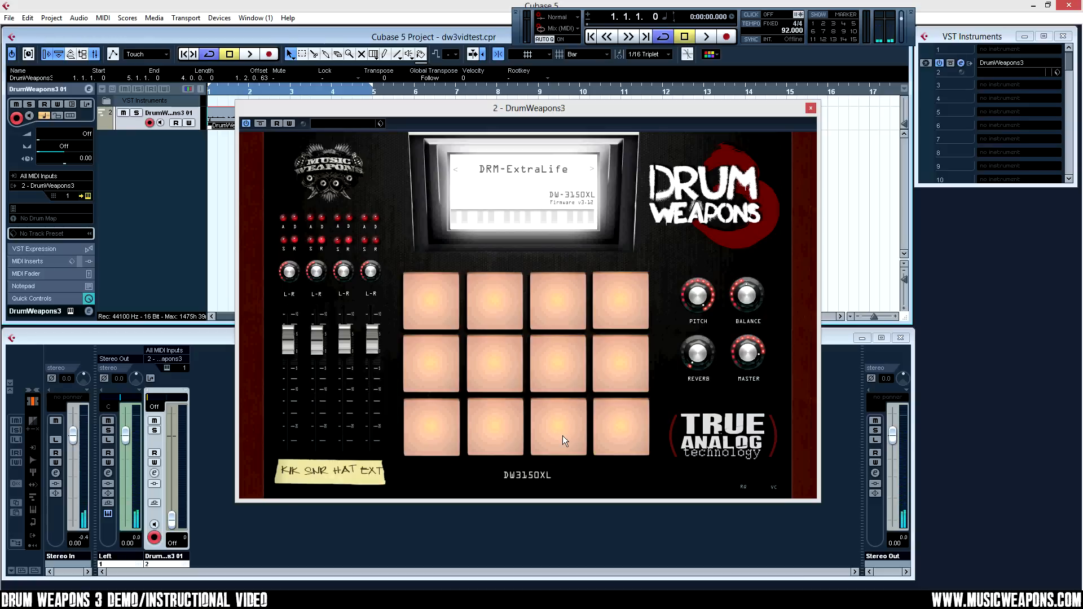
Audition the DRM-ExtraLife pads in the first and second columns of the pad grid, from the lowest row upwards.
left_click(429, 418)
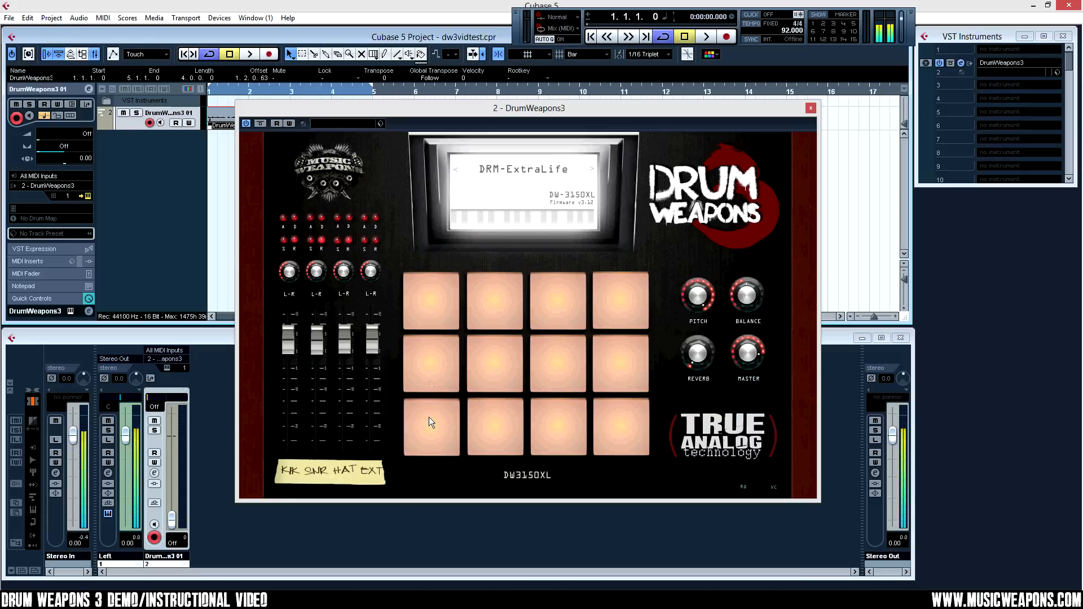
left_click(430, 380)
left_click(431, 304)
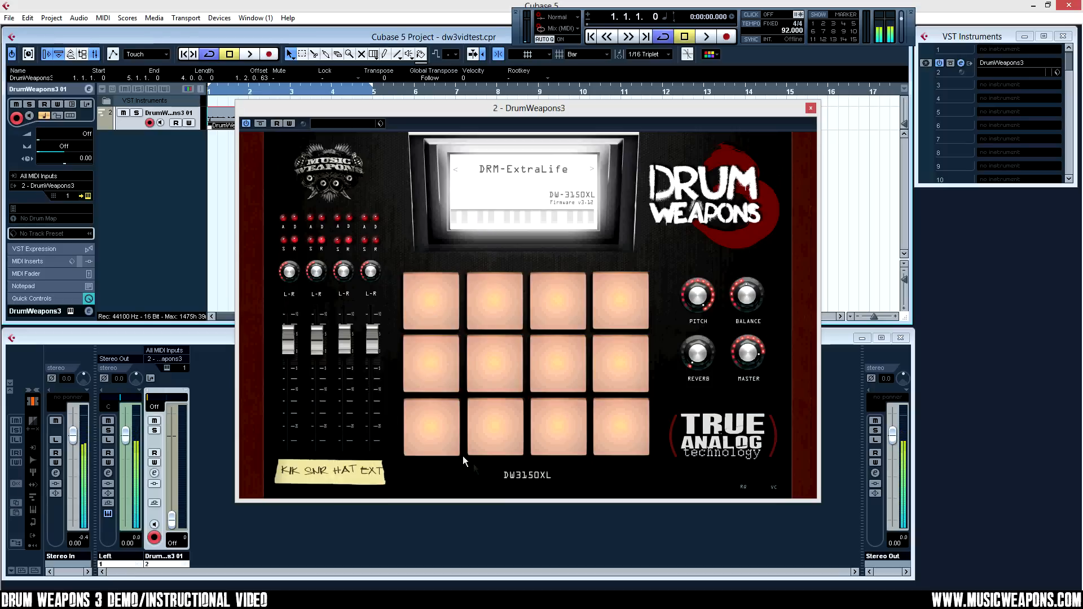
left_click(499, 429)
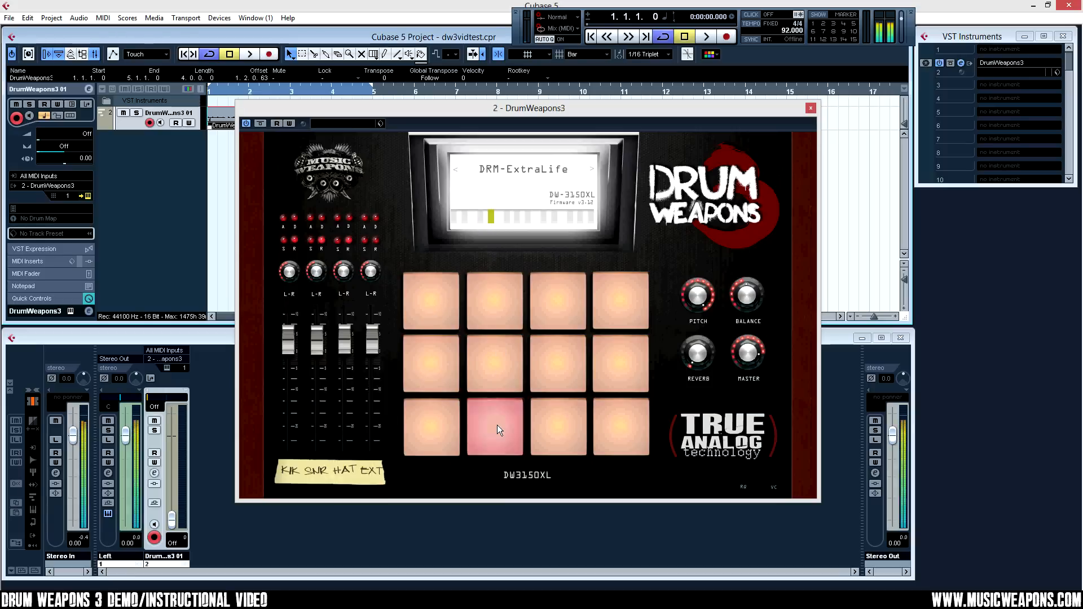
left_click(502, 378)
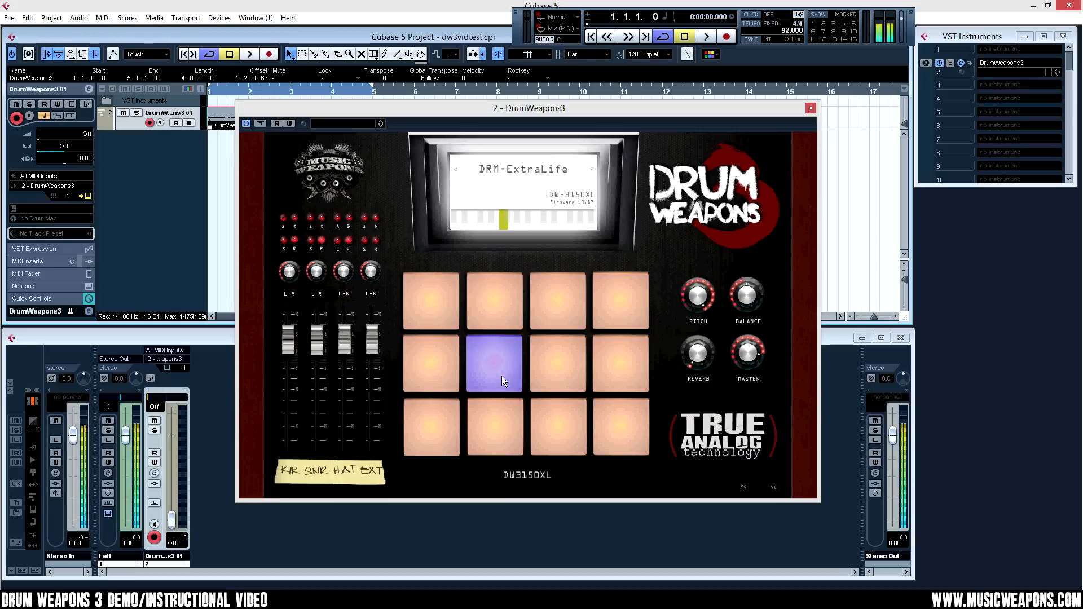
left_click(503, 298)
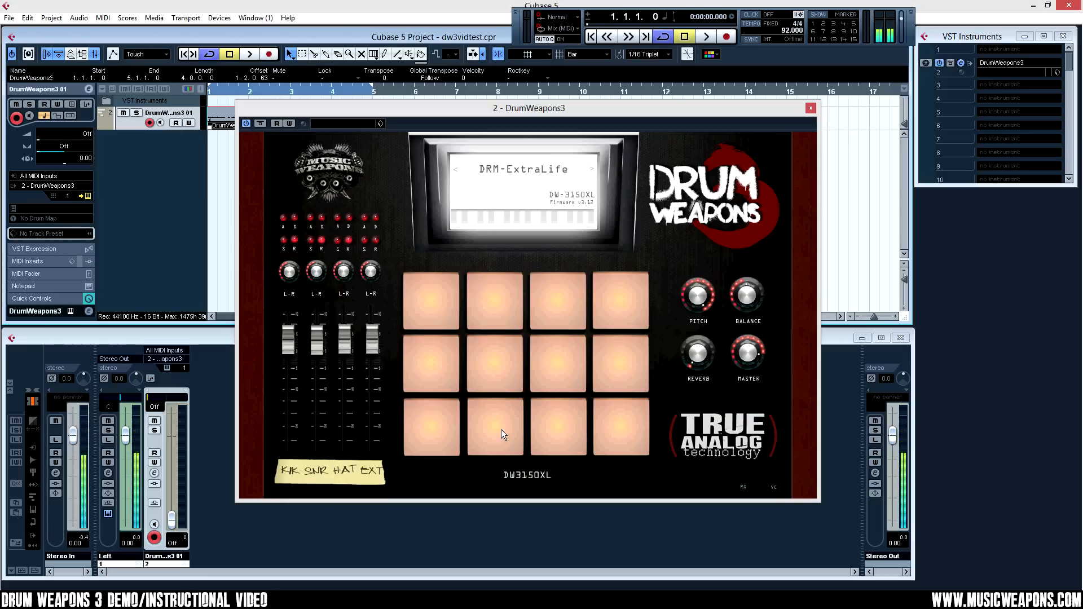
left_click(501, 364)
Audition the DRM-ExtraLife pads in the third and fourth columns of the pad grid, from the lowest row upwards.
left_click(559, 420)
left_click(562, 367)
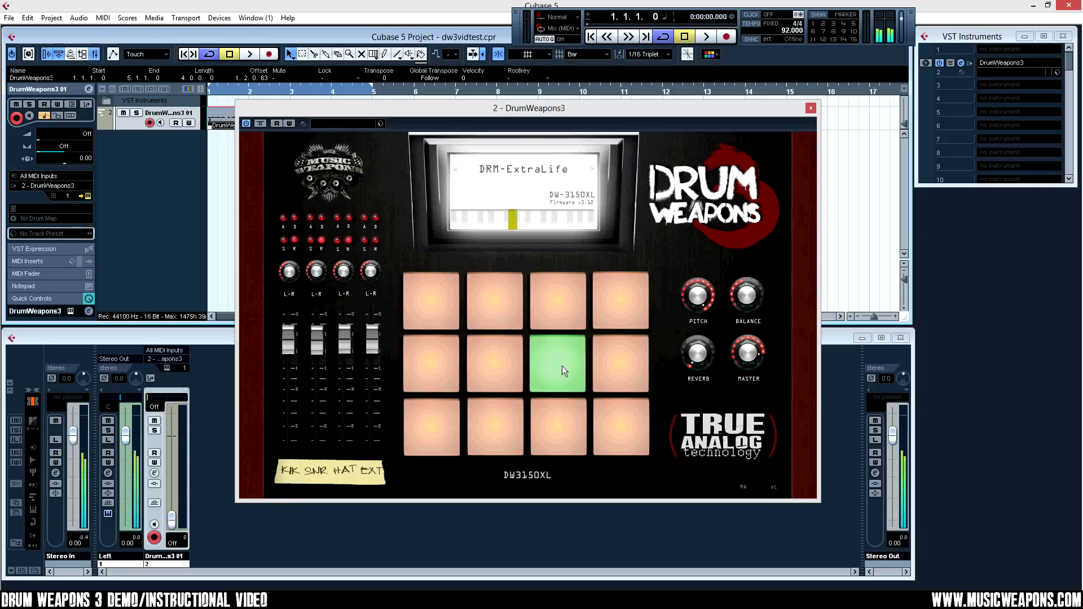
left_click(567, 307)
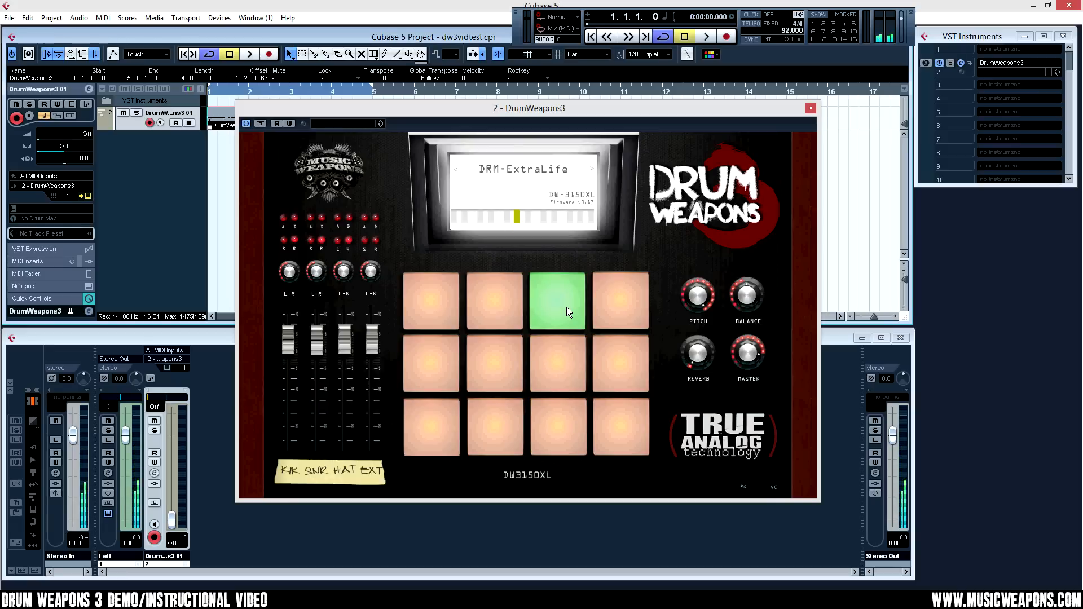
left_click(615, 423)
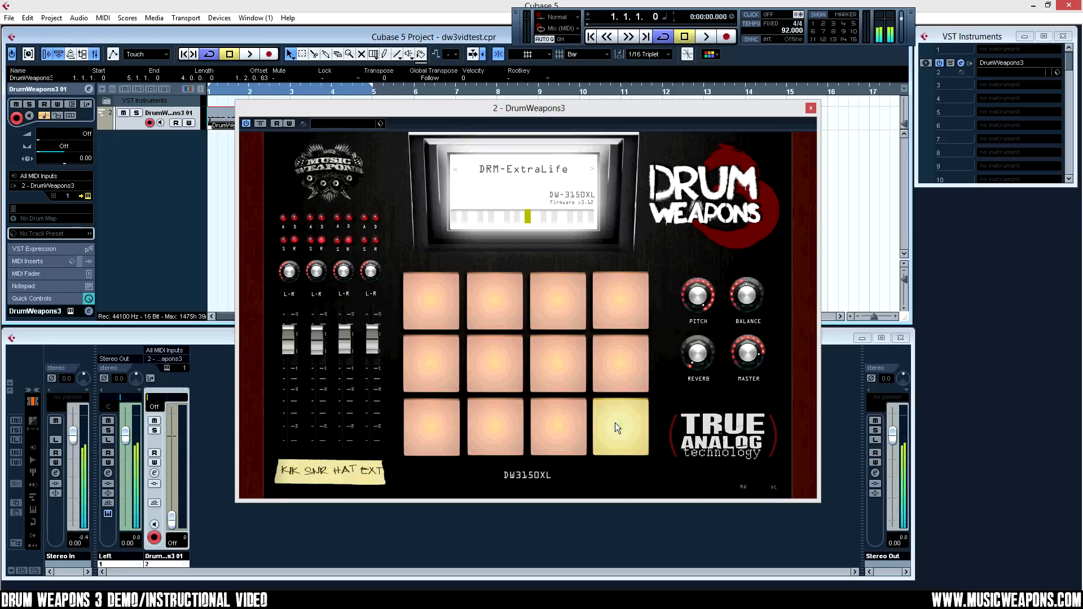
left_click(615, 370)
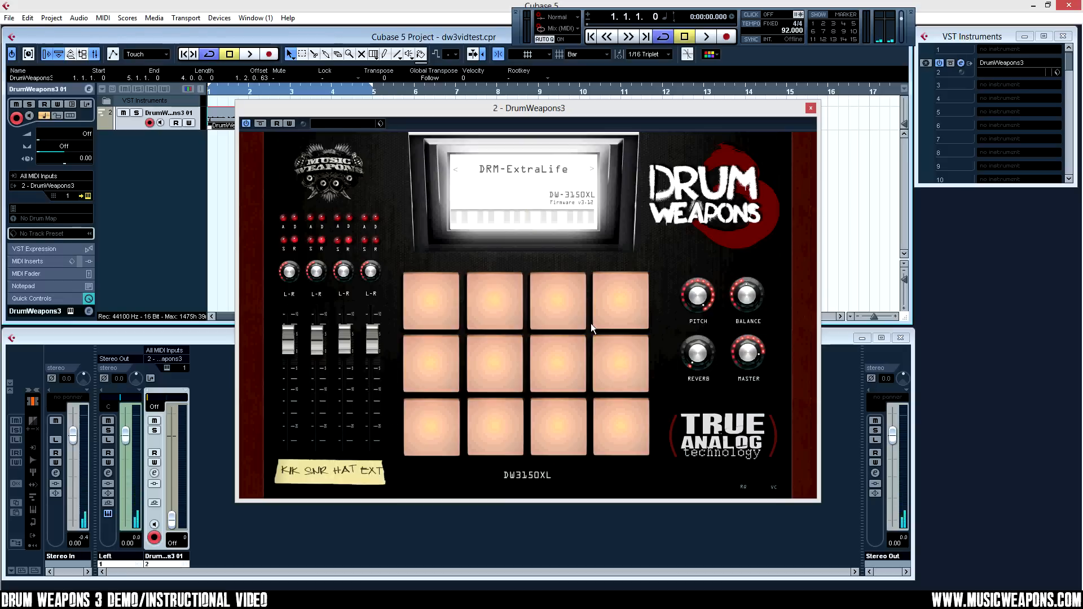
left_click(615, 316)
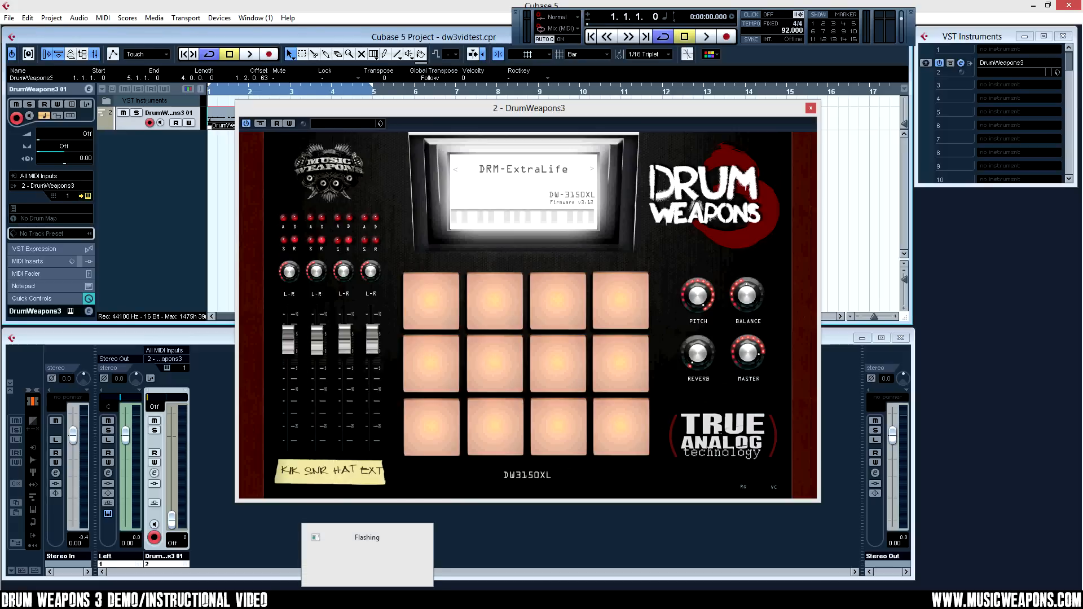
left_click(972, 598)
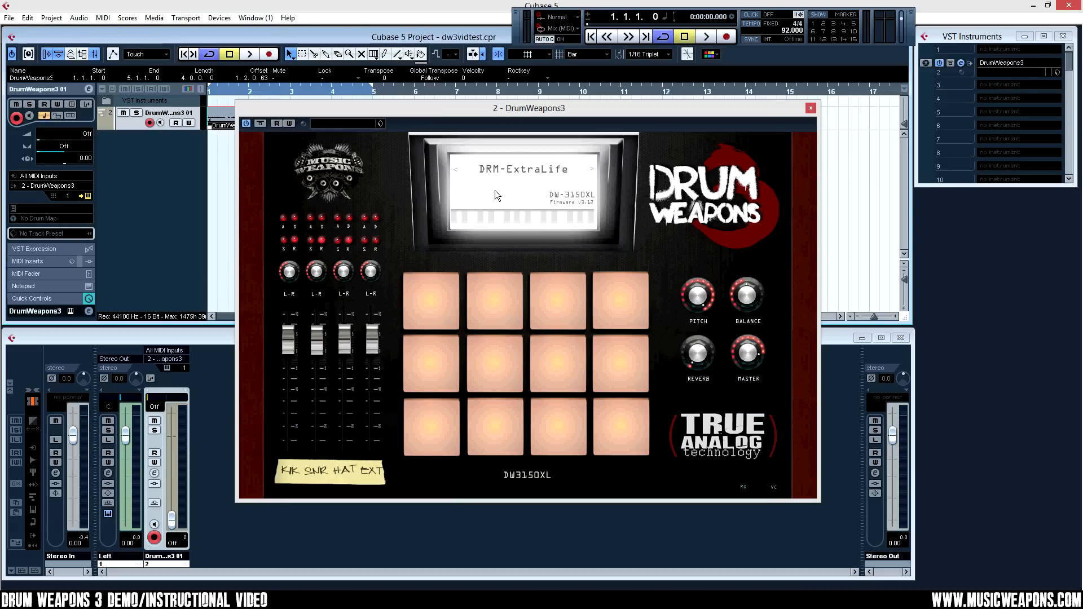
Browse the whole instrument list to examine the DRM, DRV, PDR, PDV, PER and SFX categories of the library.
left_click(527, 168)
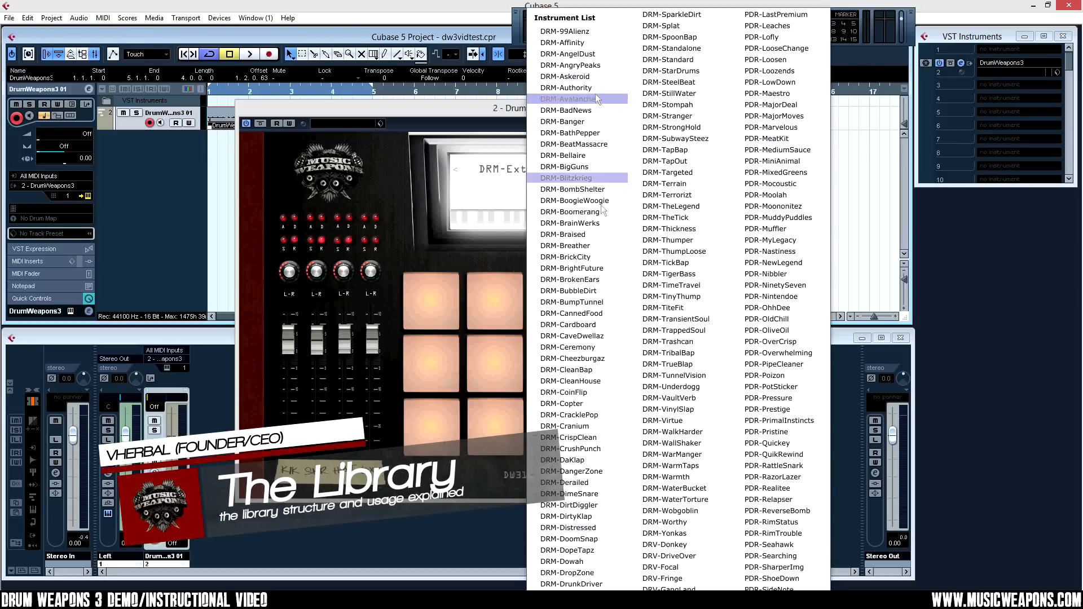
mouse_move(654, 584)
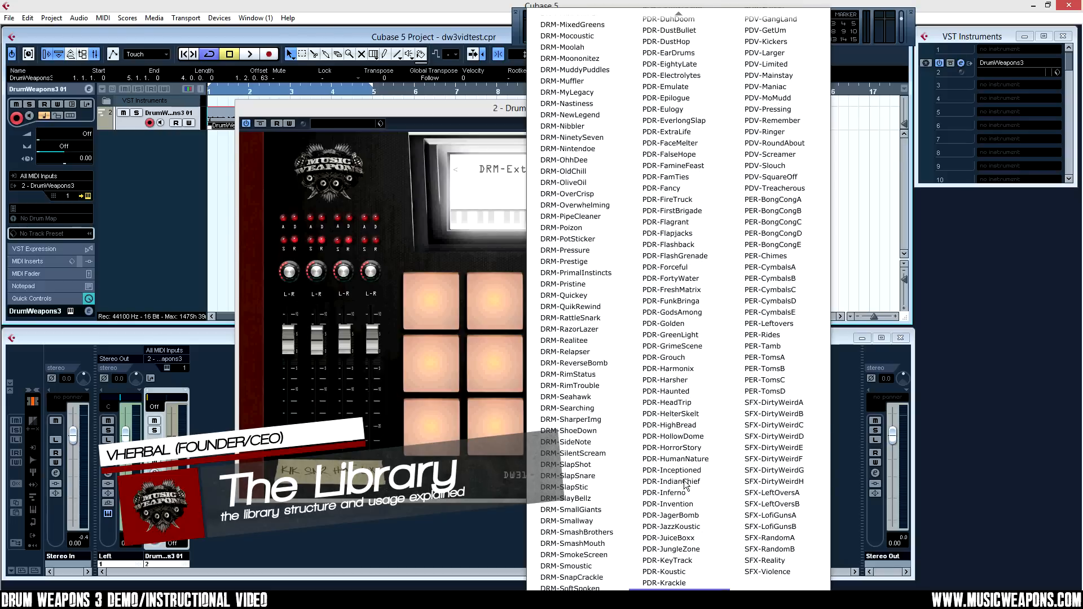
mouse_move(678, 17)
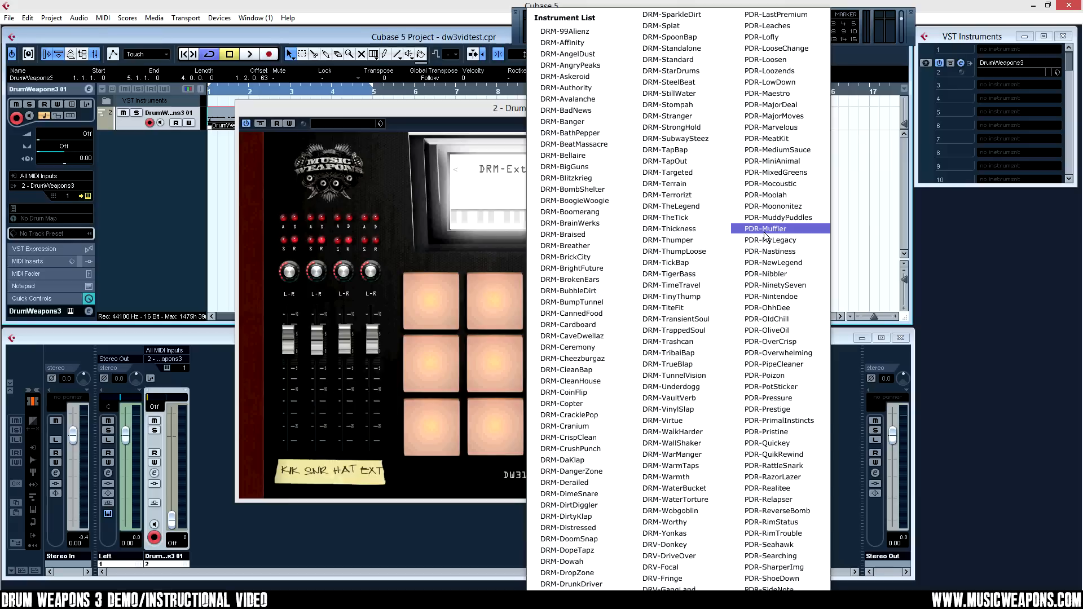
scroll(663, 330, "down", 10)
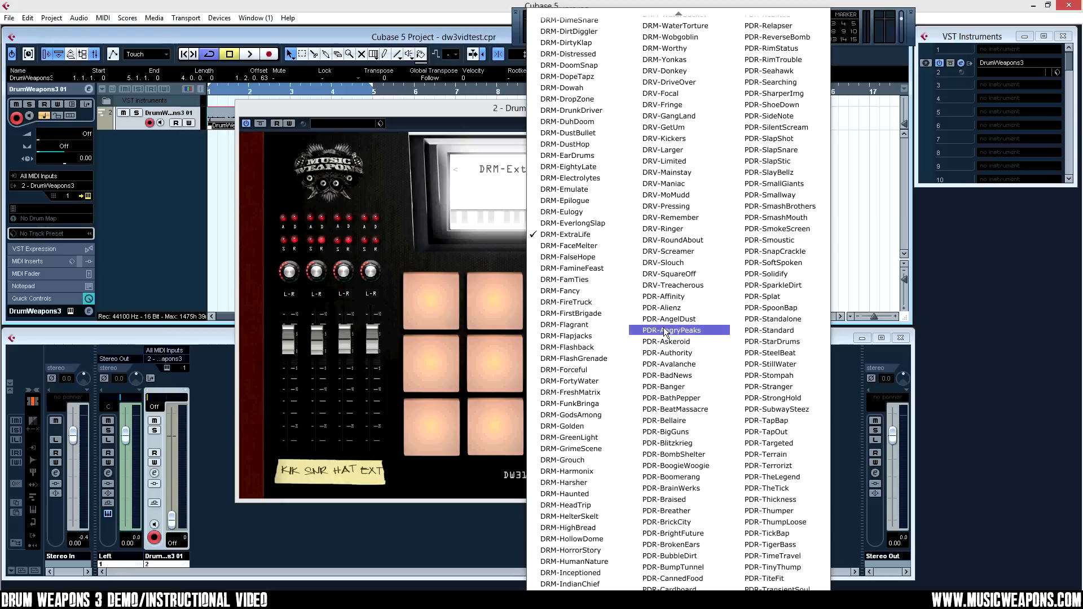
scroll(684, 271, "up", 2)
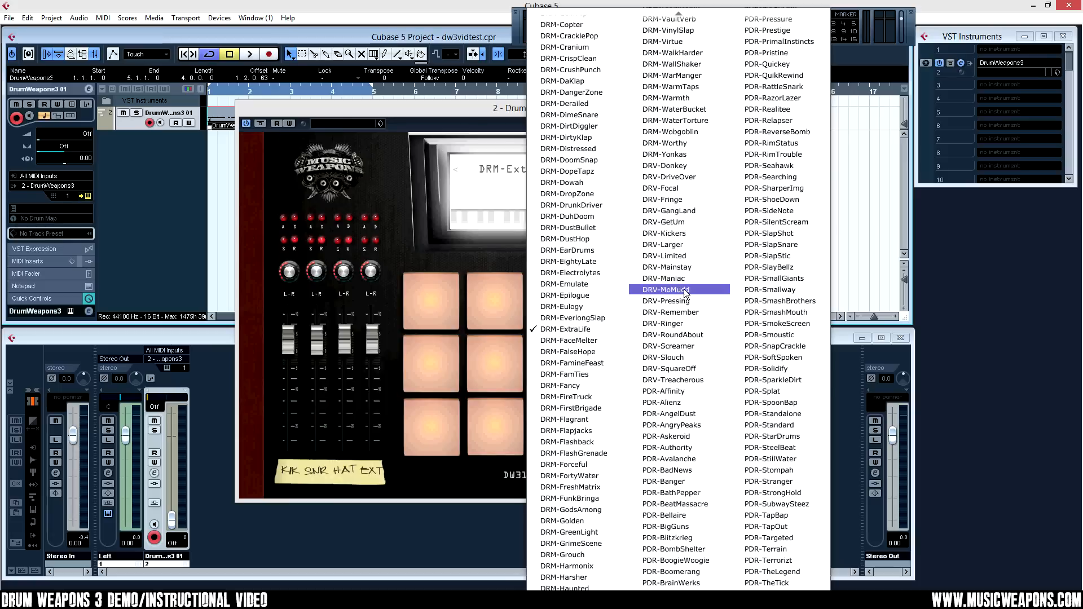
scroll(677, 361, "down", 8)
scroll(677, 361, "down", 12)
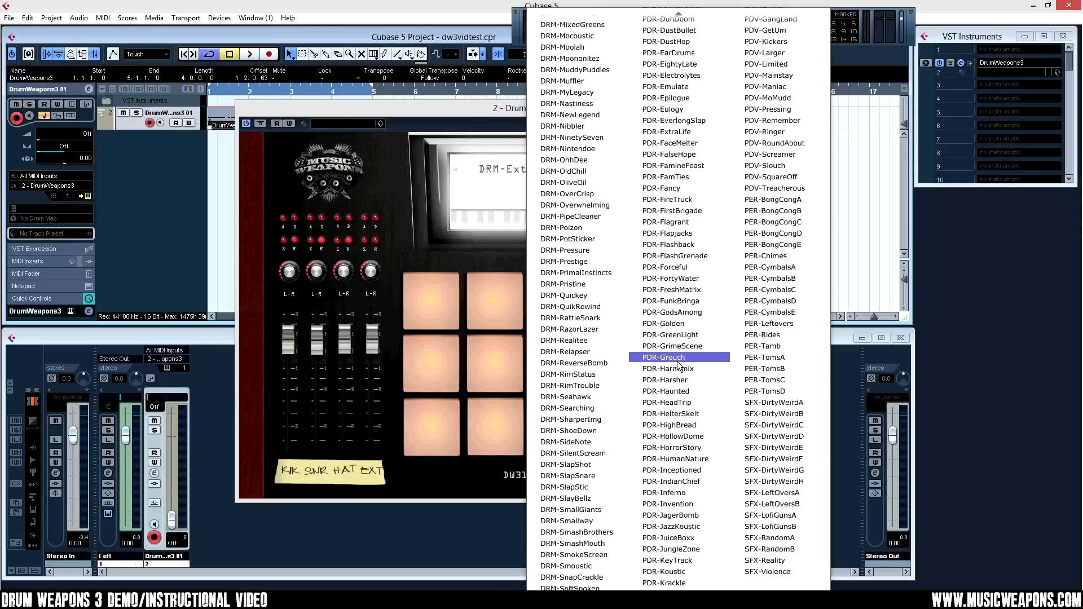
Compare the DRM and DRV kit entries with their PDR and PDV counterparts throughout the instrument list.
scroll(781, 370, "up", 12)
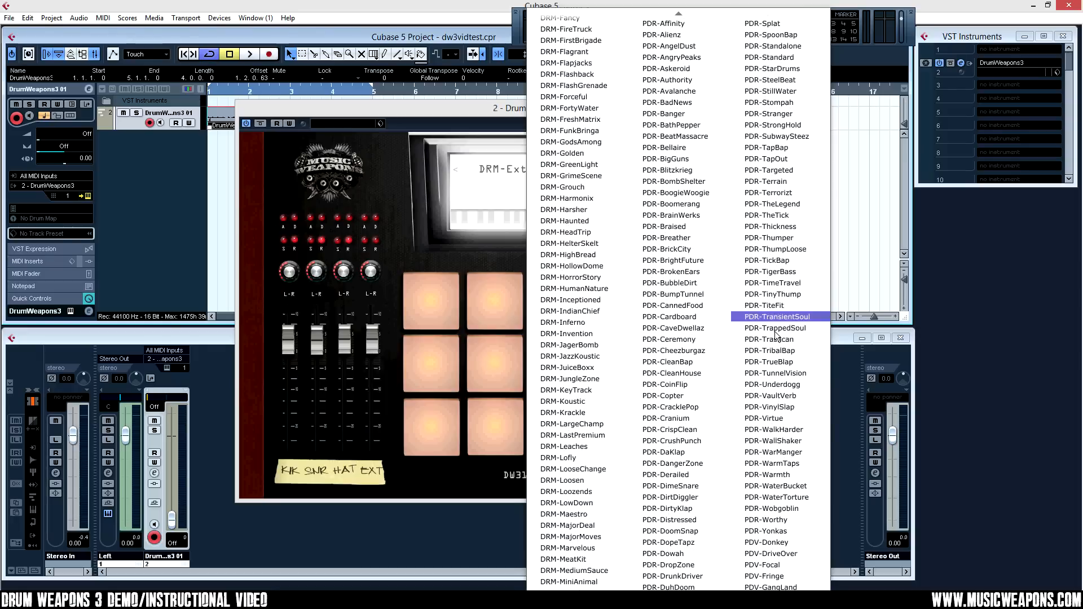
scroll(775, 444, "down", 6)
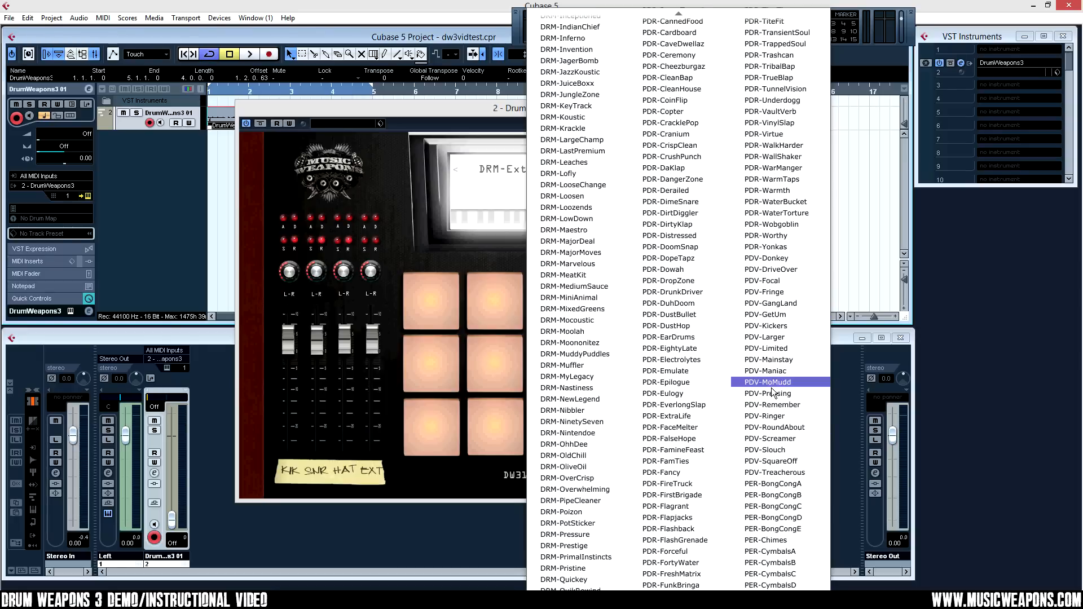
scroll(677, 237, "up", 12)
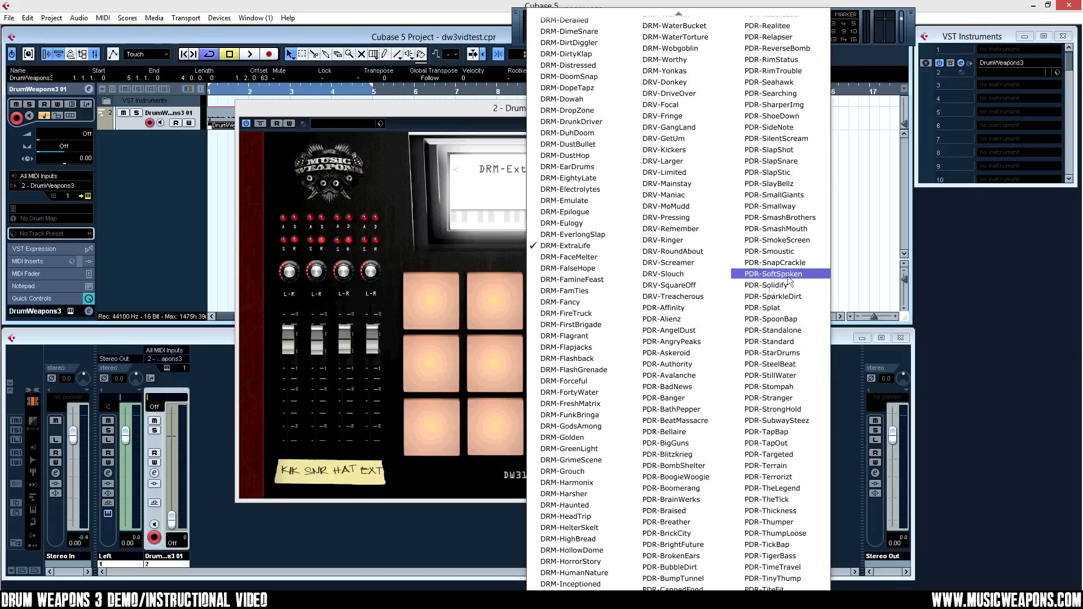
scroll(757, 234, "up", 10)
scroll(758, 235, "down", 14)
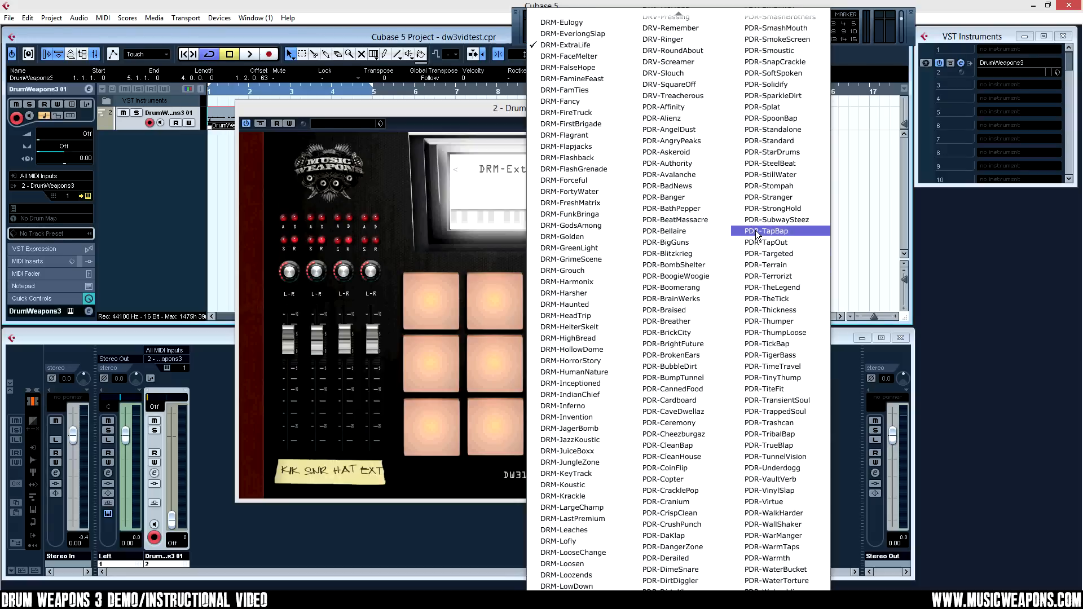
scroll(757, 234, "up", 14)
scroll(756, 230, "down", 20)
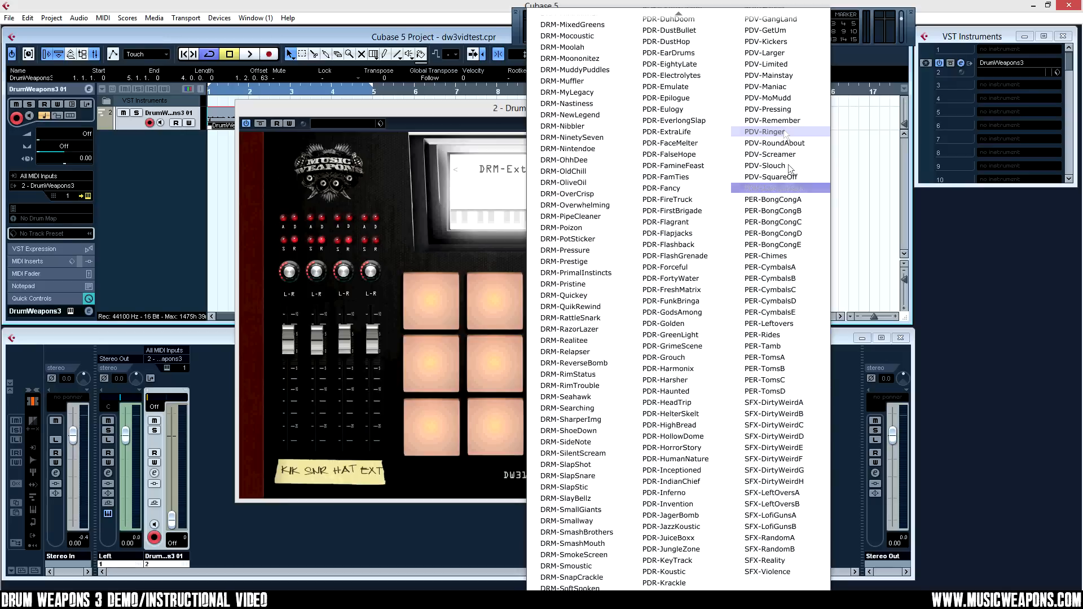
scroll(716, 340, "up", 10)
scroll(716, 339, "up", 15)
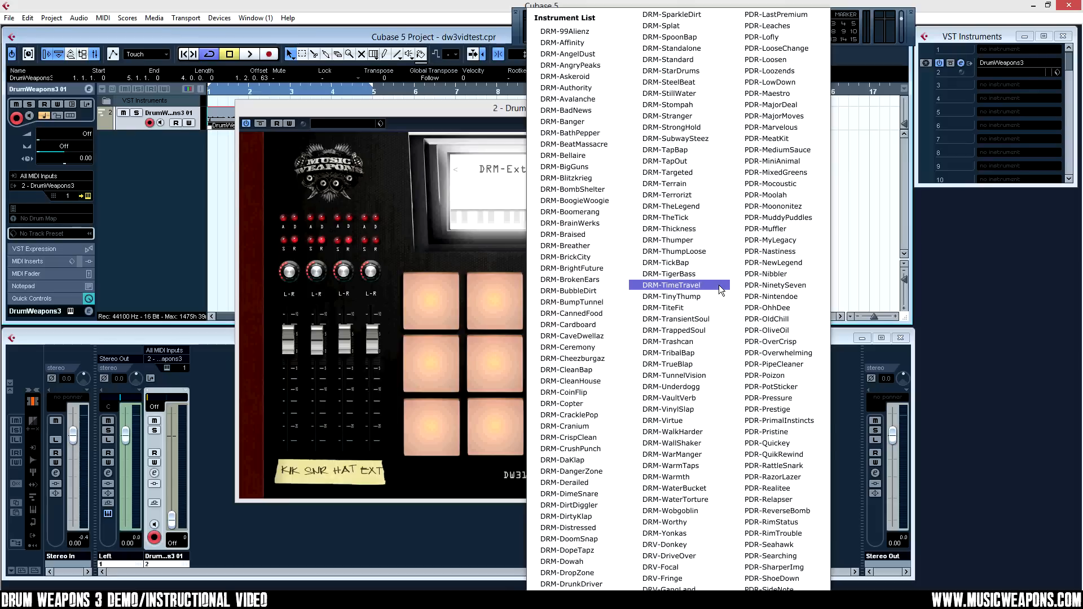
Examine the PER entries such as BongCong, Cymbals, Leftovers and Toms in the instrument list, and close the list.
scroll(720, 290, "down", 15)
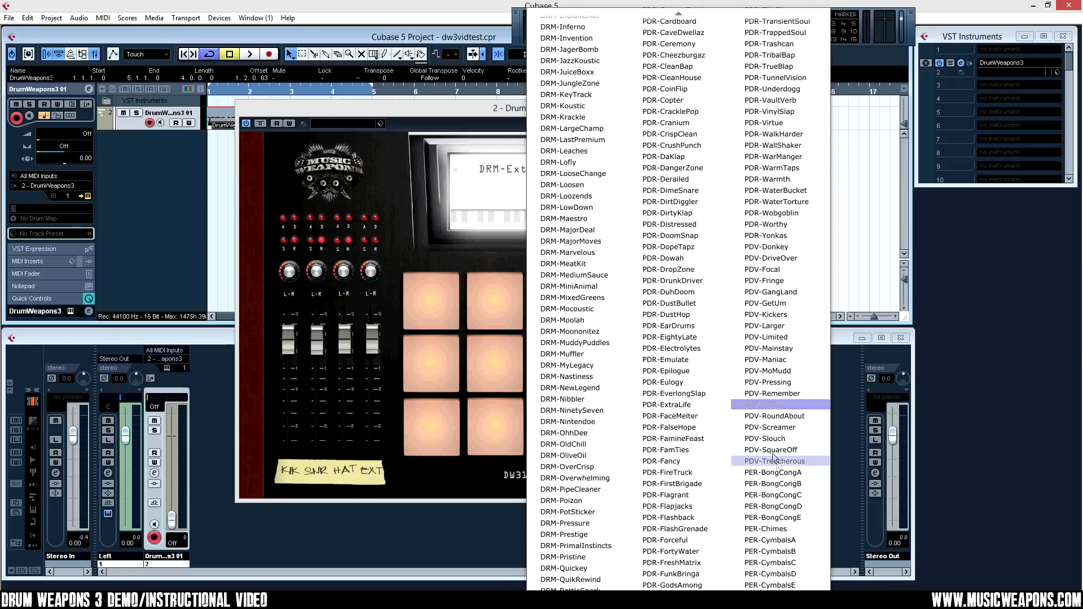
scroll(784, 276, "down", 8)
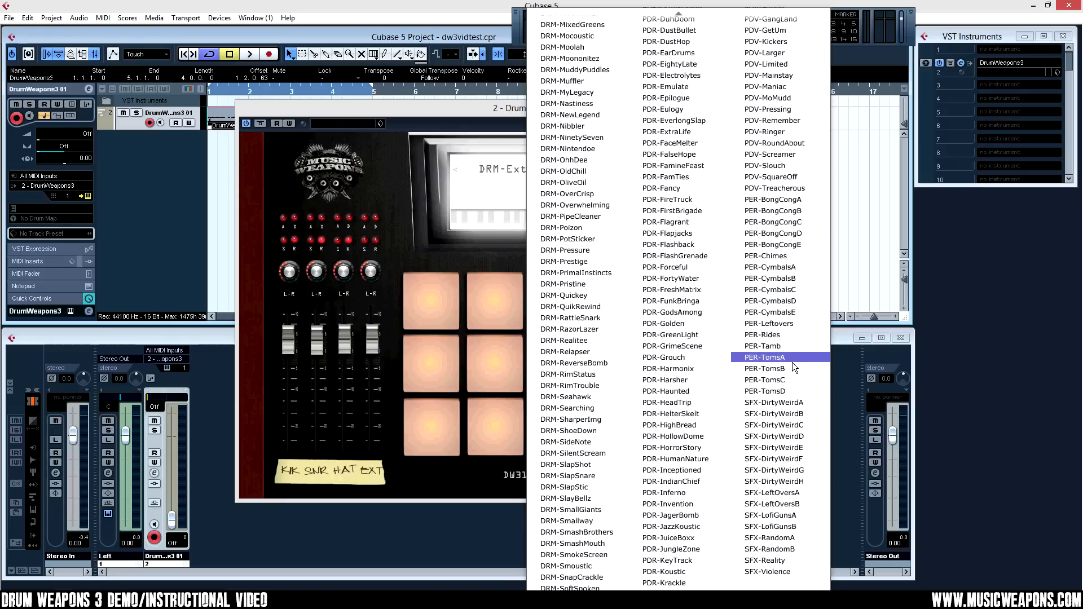
scroll(792, 362, "up", 3)
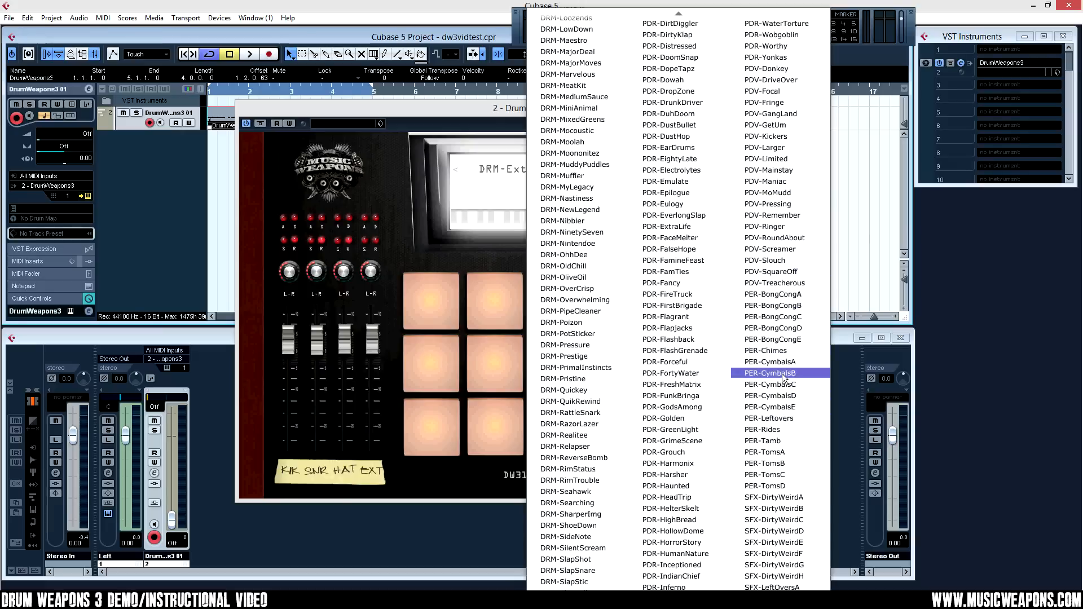
scroll(786, 378, "down", 3)
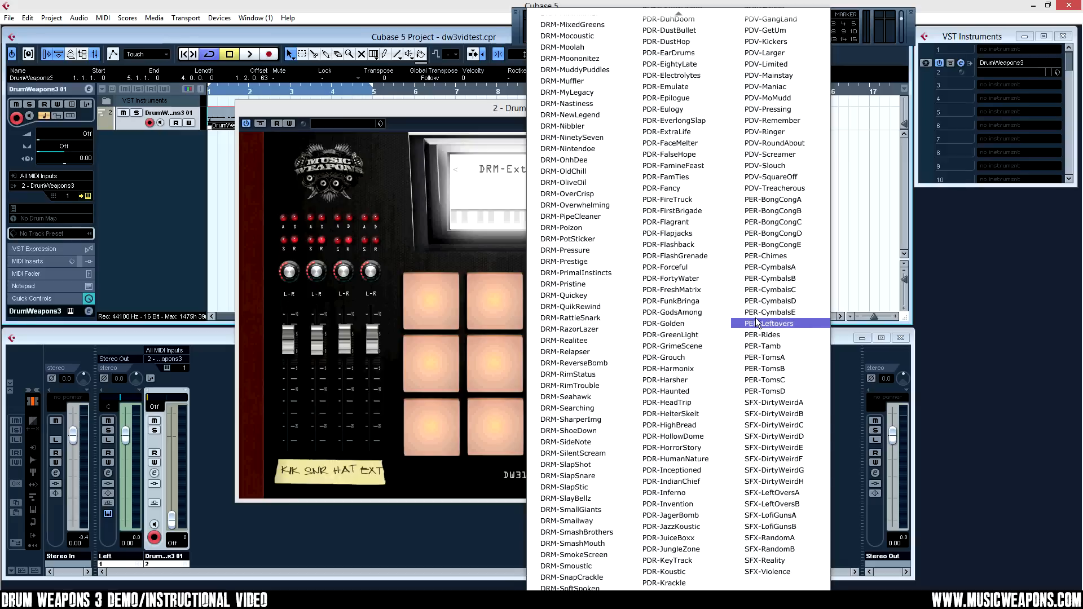
scroll(662, 334, "up", 10)
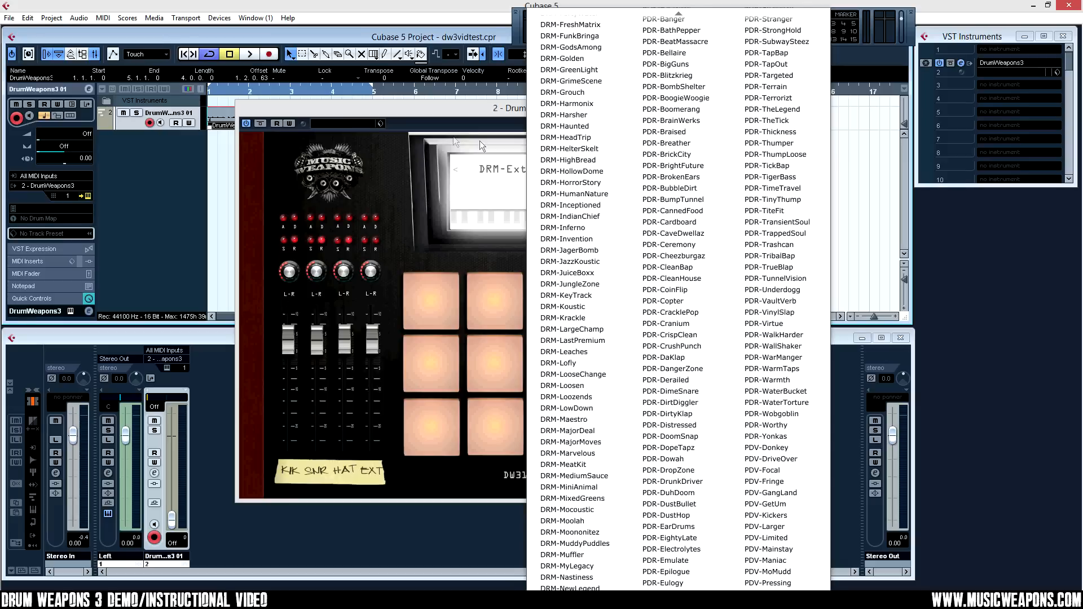
left_click(448, 106)
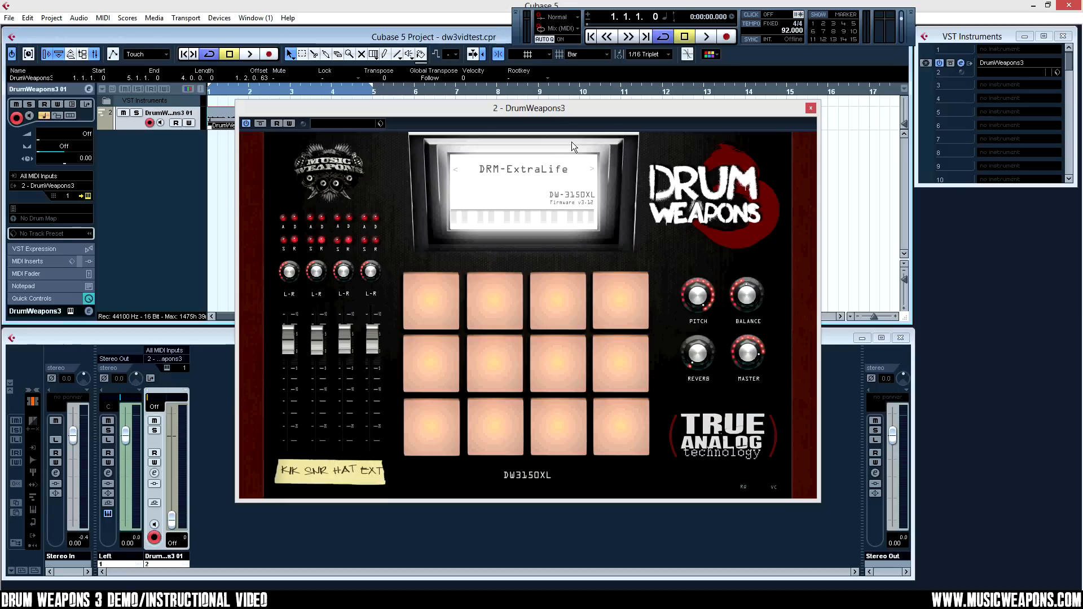
Load the DRM-ReverseBomb kit from the instrument list.
left_click(544, 168)
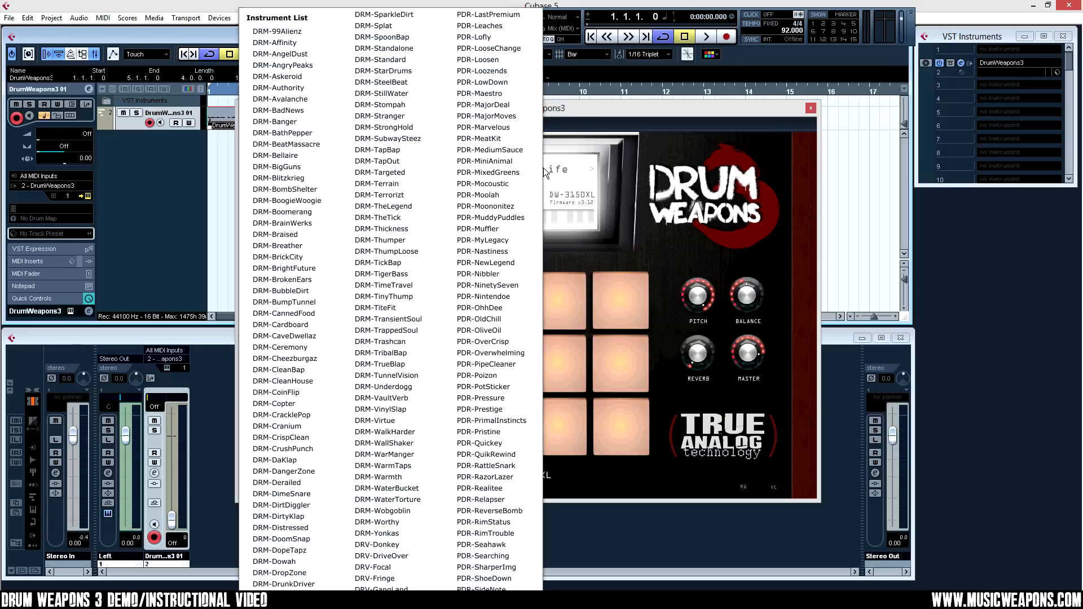
left_click(585, 113)
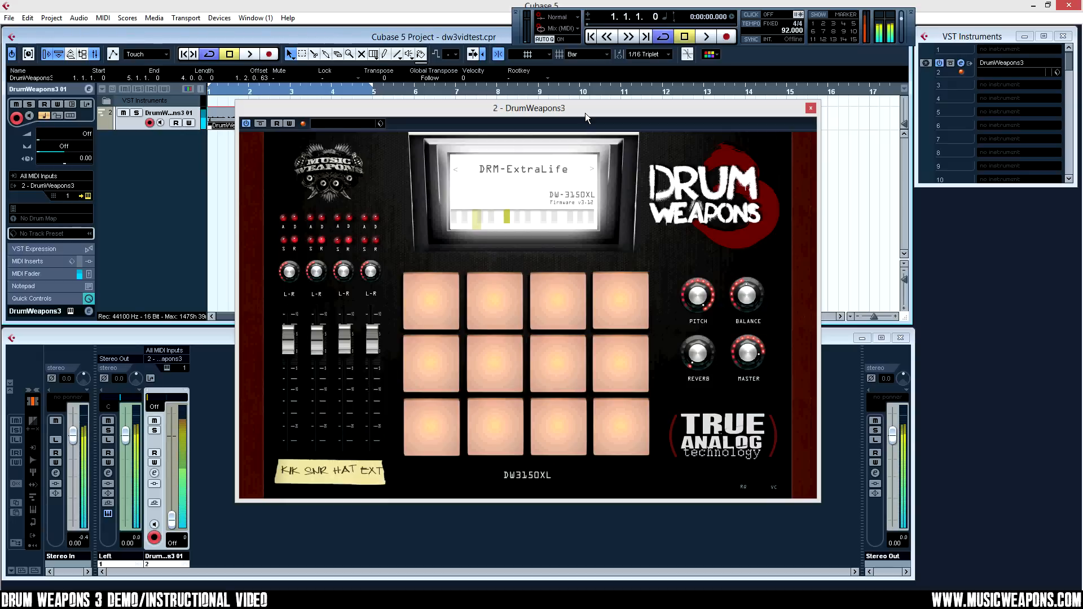
left_click(561, 167)
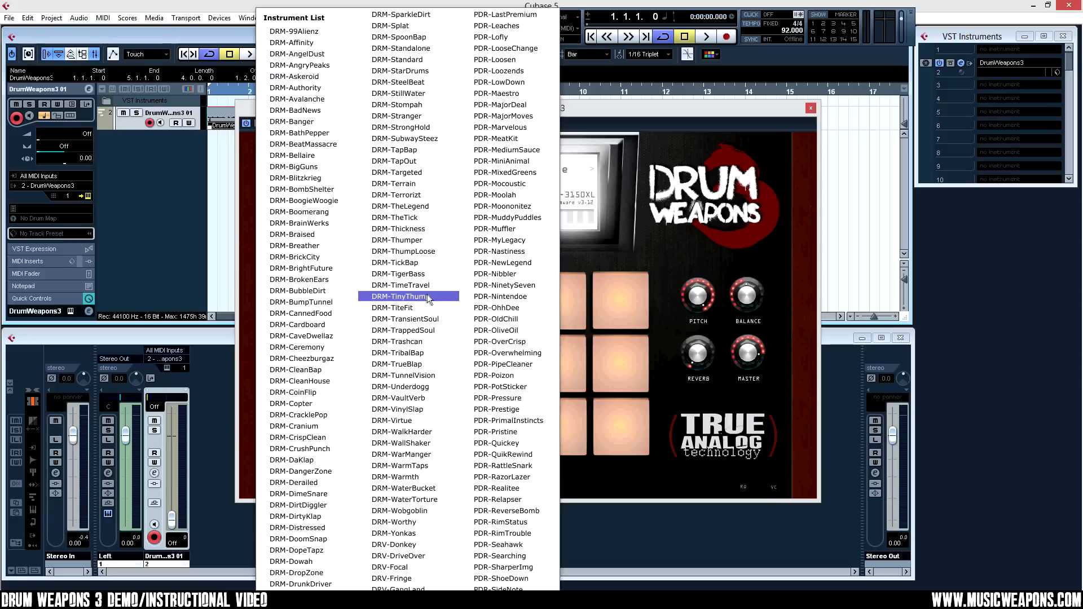
scroll(308, 318, "down", 10)
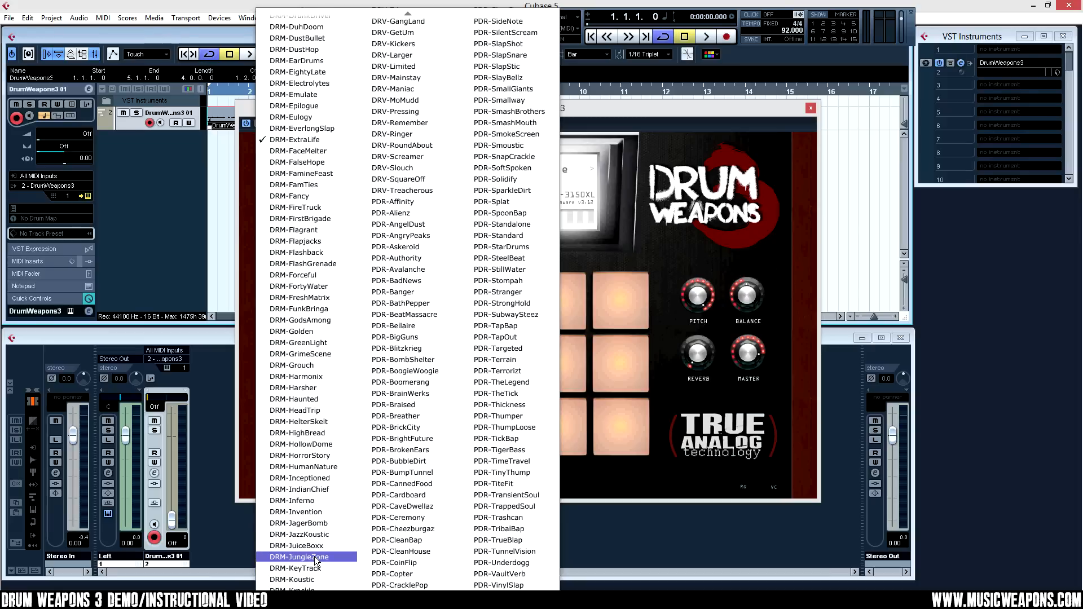
scroll(316, 561, "down", 11)
scroll(316, 562, "down", 6)
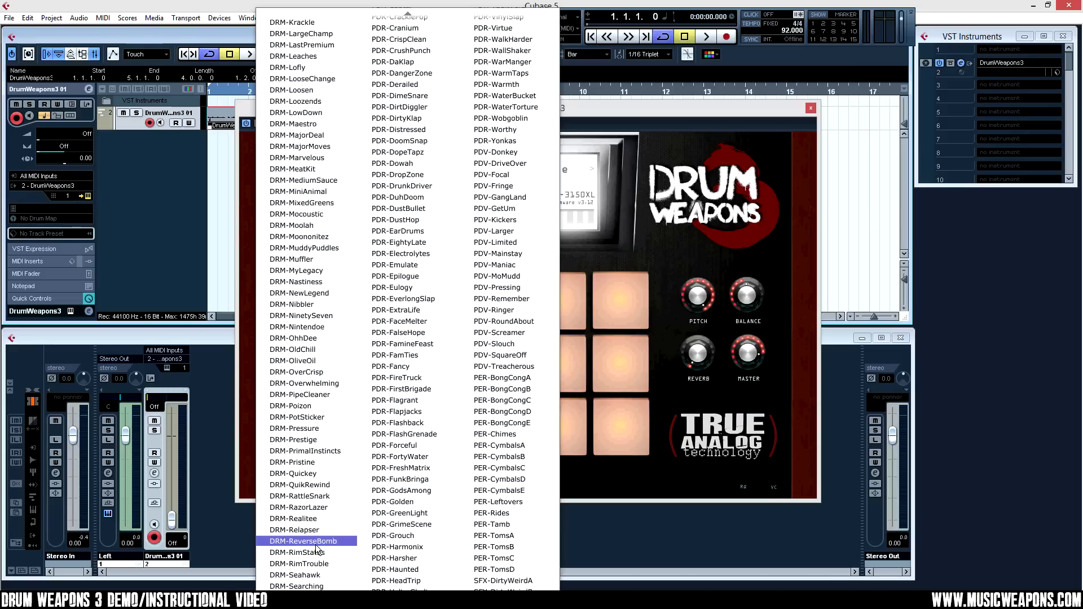
left_click(316, 542)
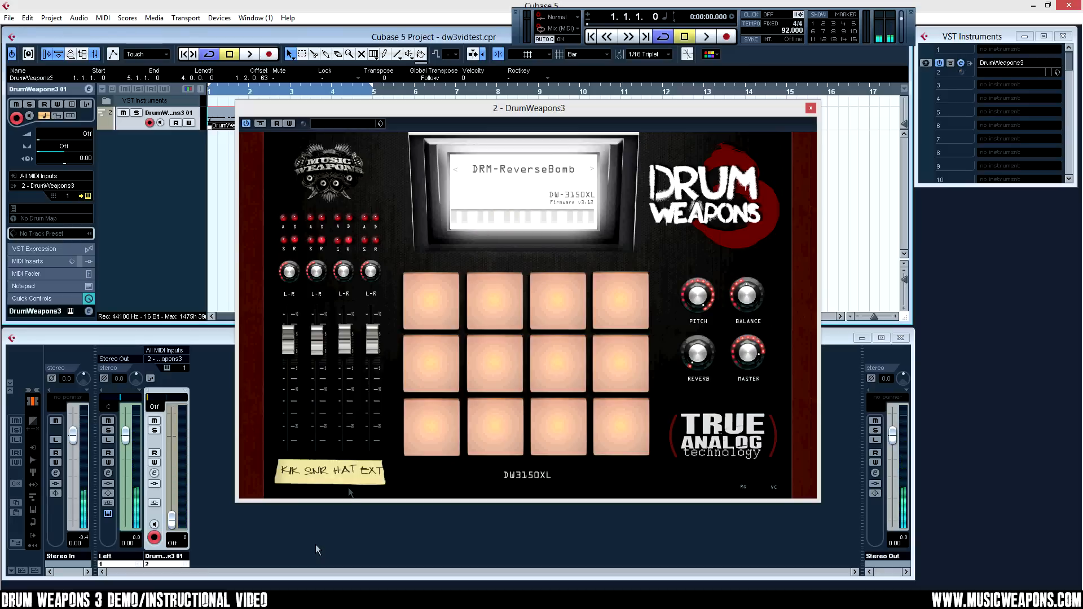
Look over the instrument list again and switch to the DRM-RimStatus kit.
left_click(545, 164)
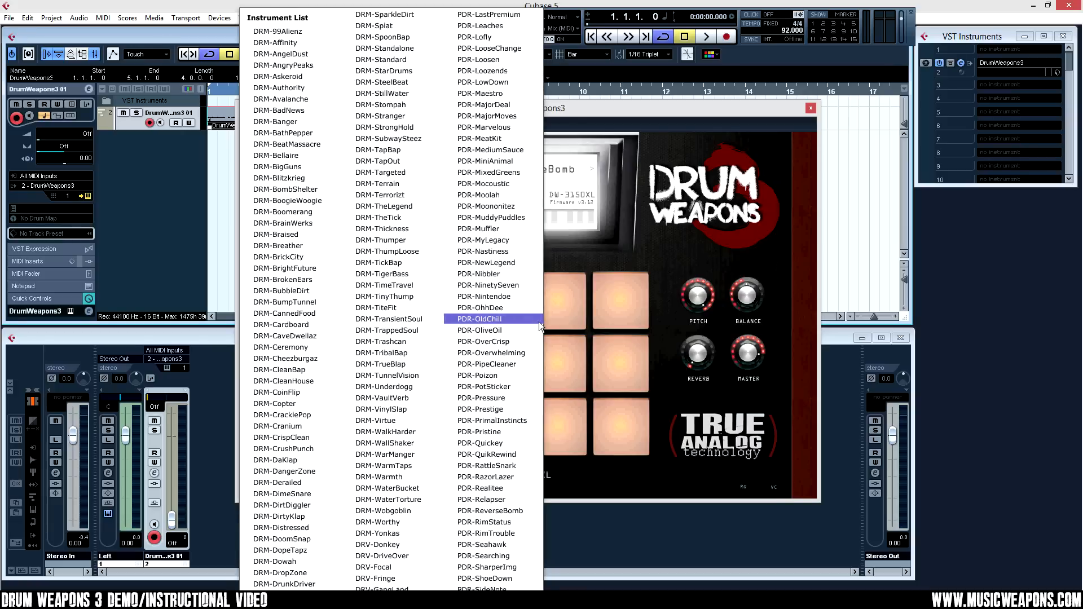
left_click(670, 116)
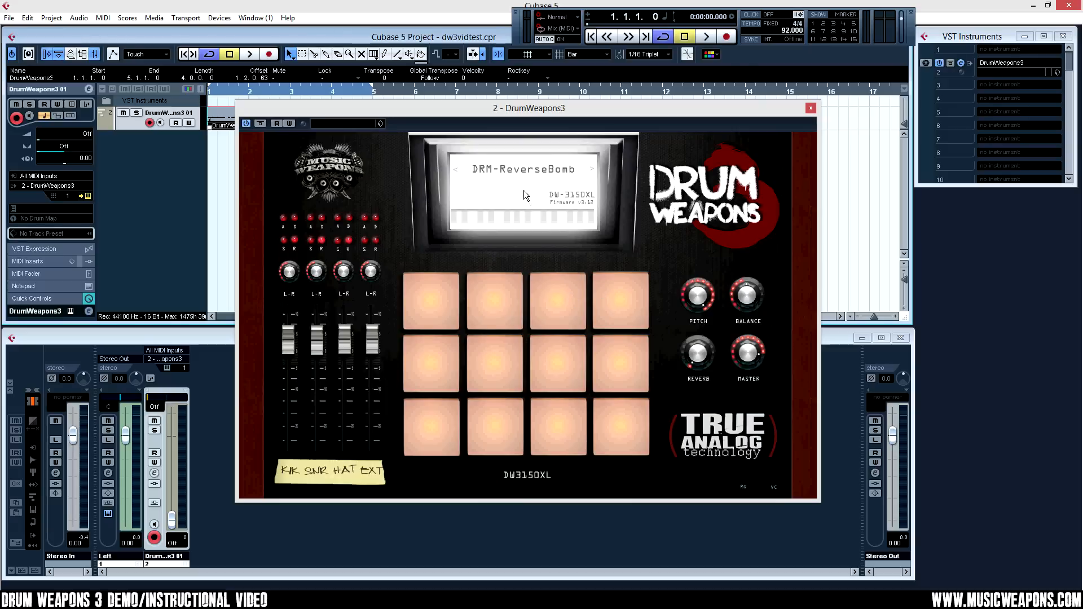
left_click(519, 171)
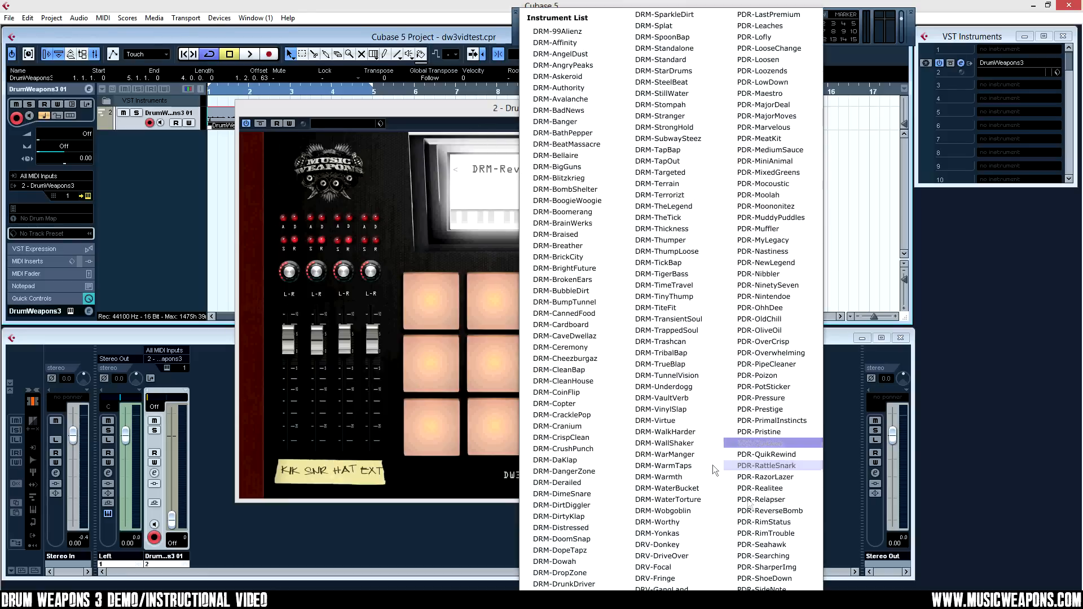
left_click(423, 179)
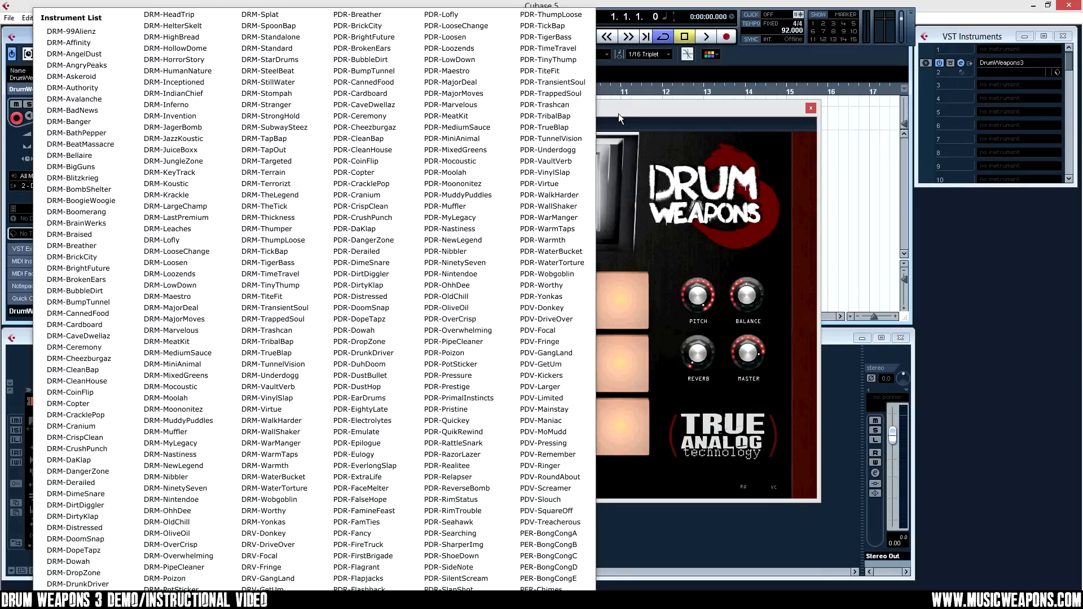
left_click(619, 113)
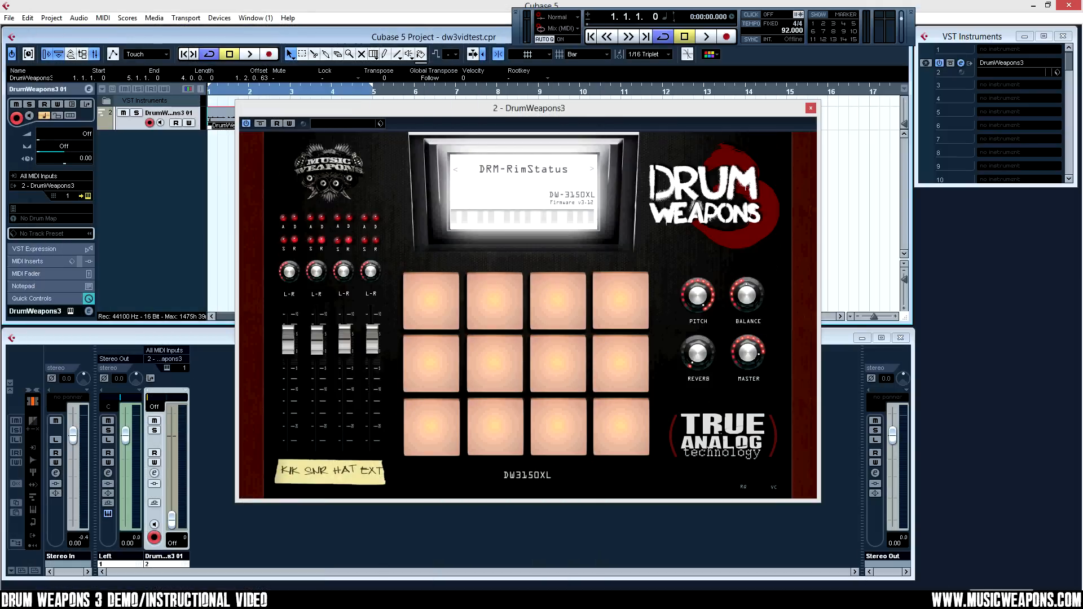
Load the DRM-Inferno kit from the instrument list.
left_click(971, 603)
left_click(517, 169)
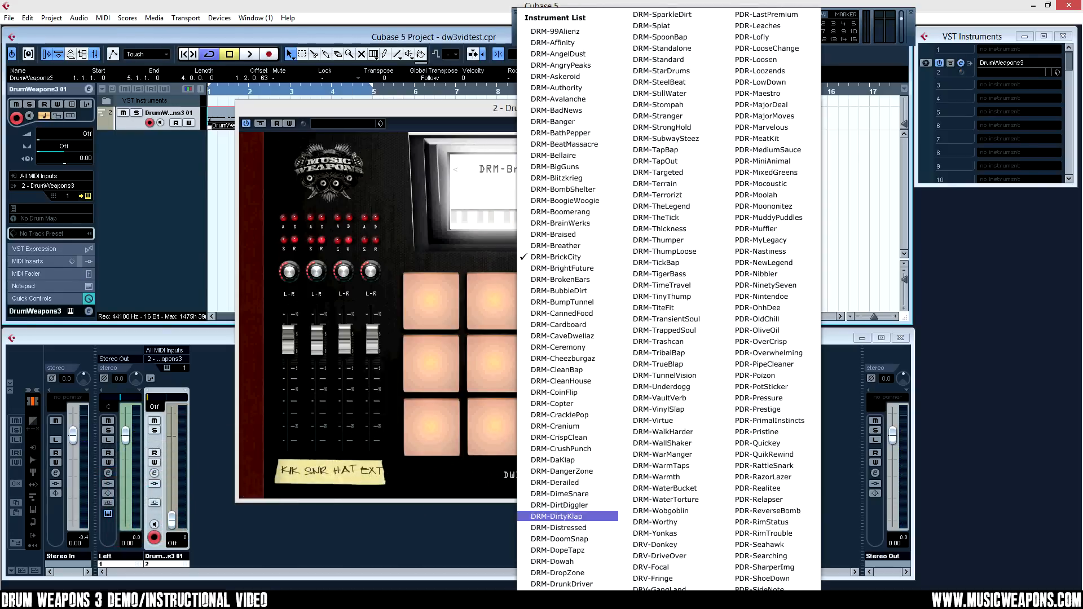
scroll(579, 574, "down", 10)
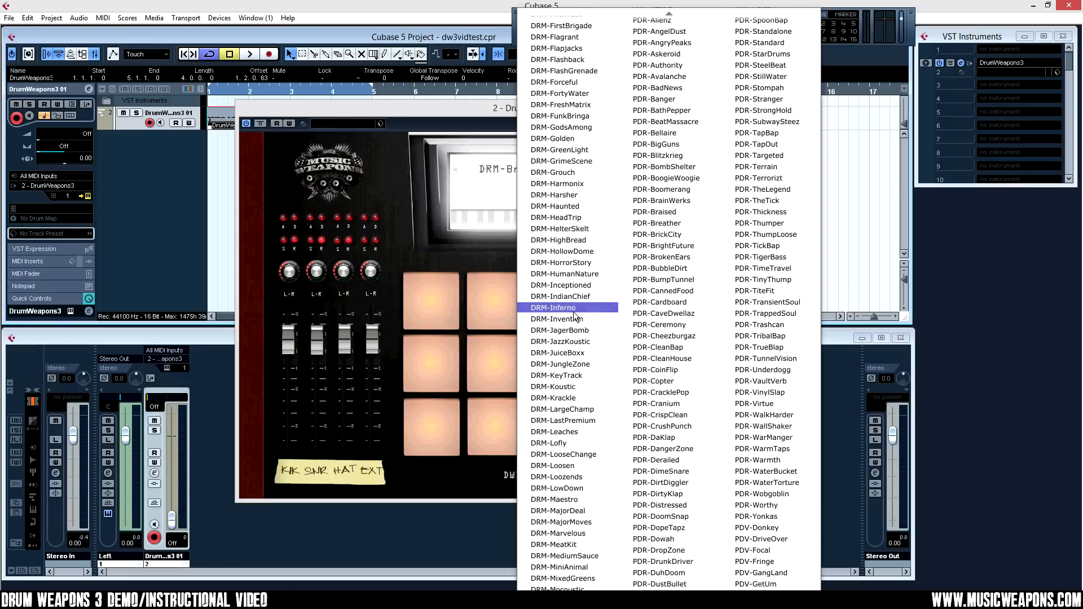
left_click(575, 313)
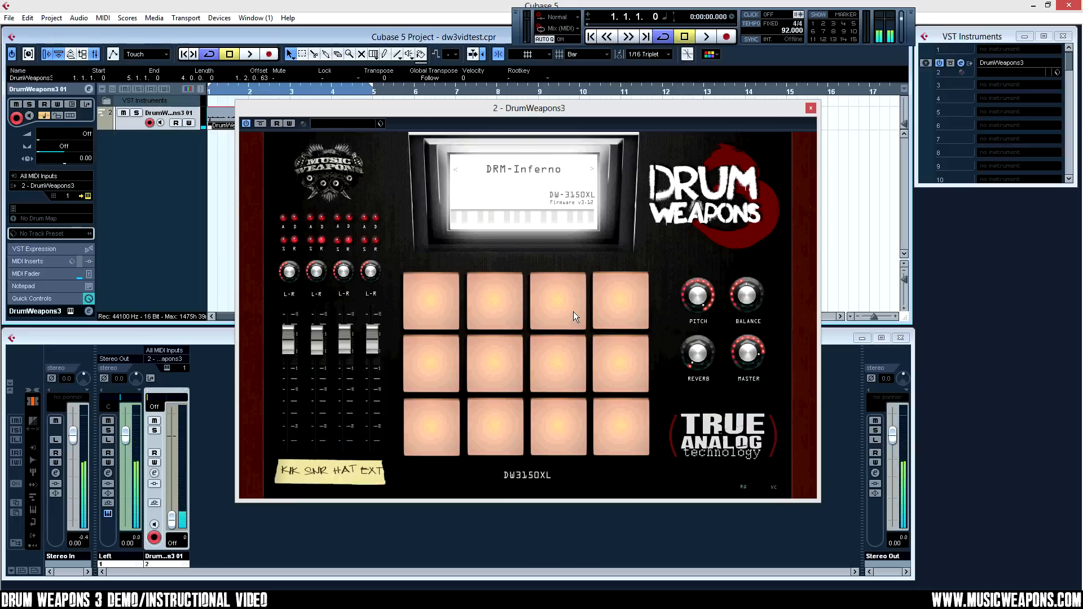
Load the DRM-Koustic kit, followed by the DRM-TigerBass kit, from the instrument list.
left_click(541, 172)
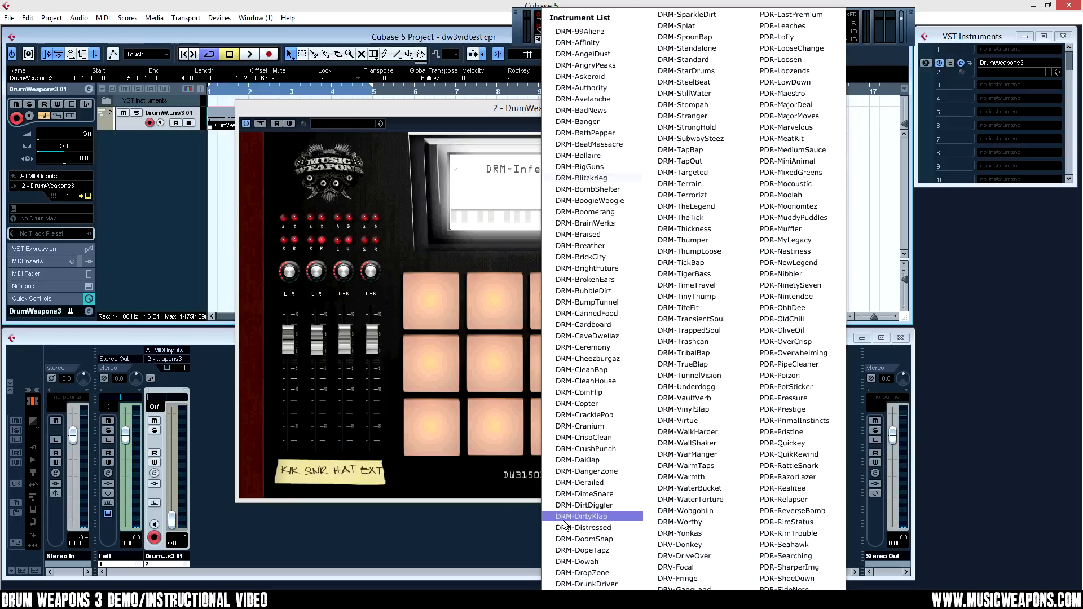
mouse_move(568, 594)
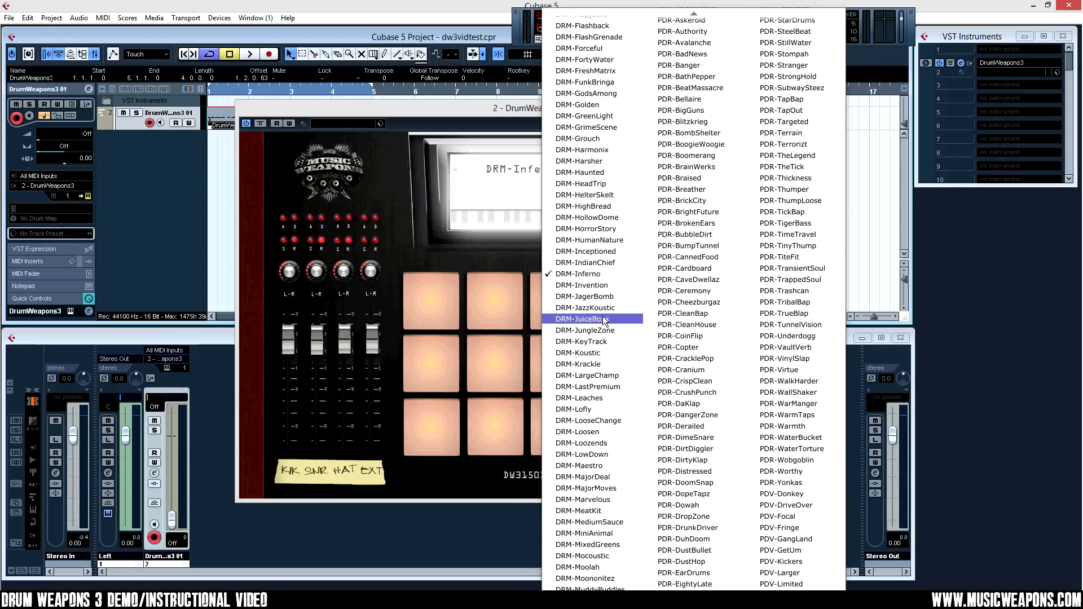
left_click(599, 354)
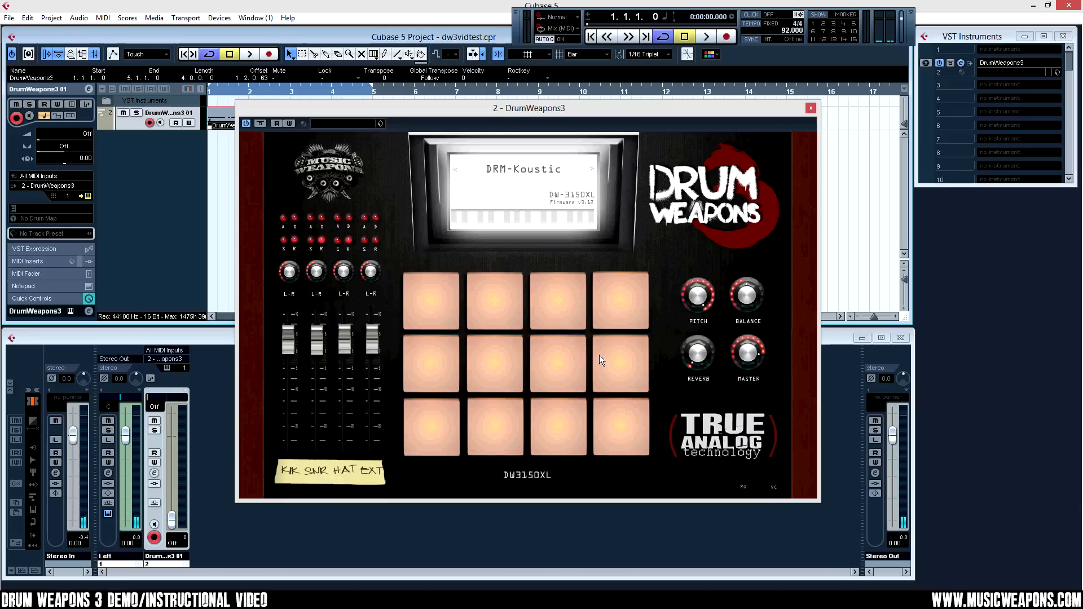
left_click(516, 170)
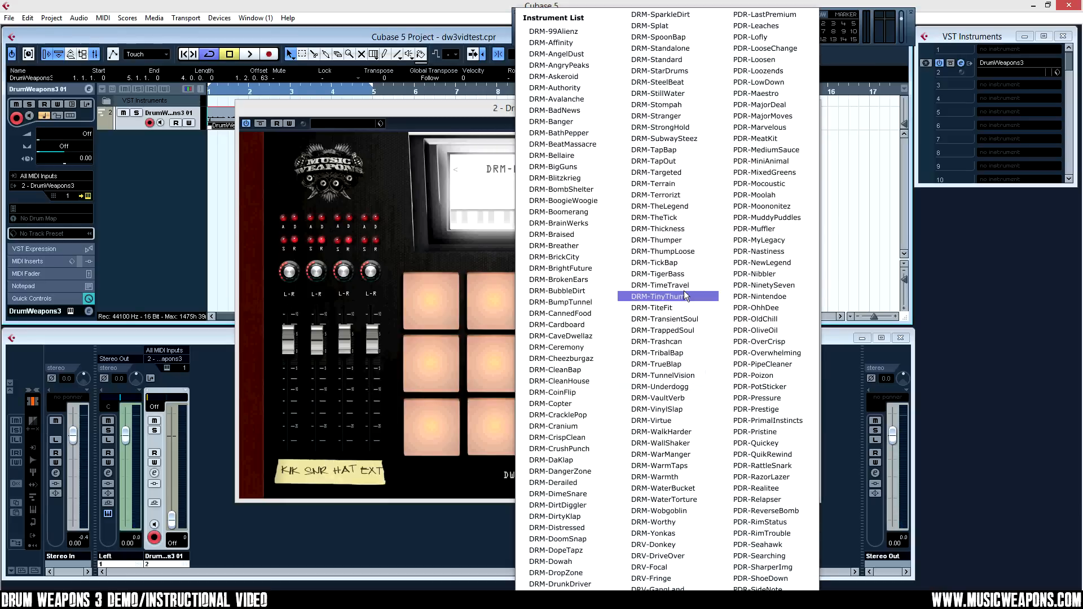
left_click(658, 273)
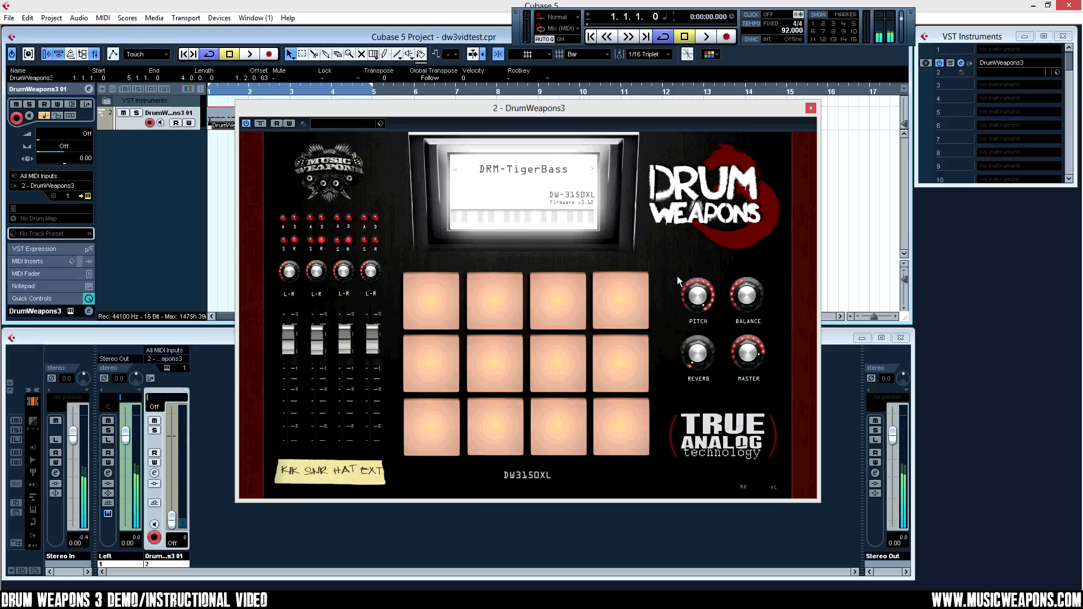
Load the DRM-IndianChief kit from the instrument list.
left_click(541, 173)
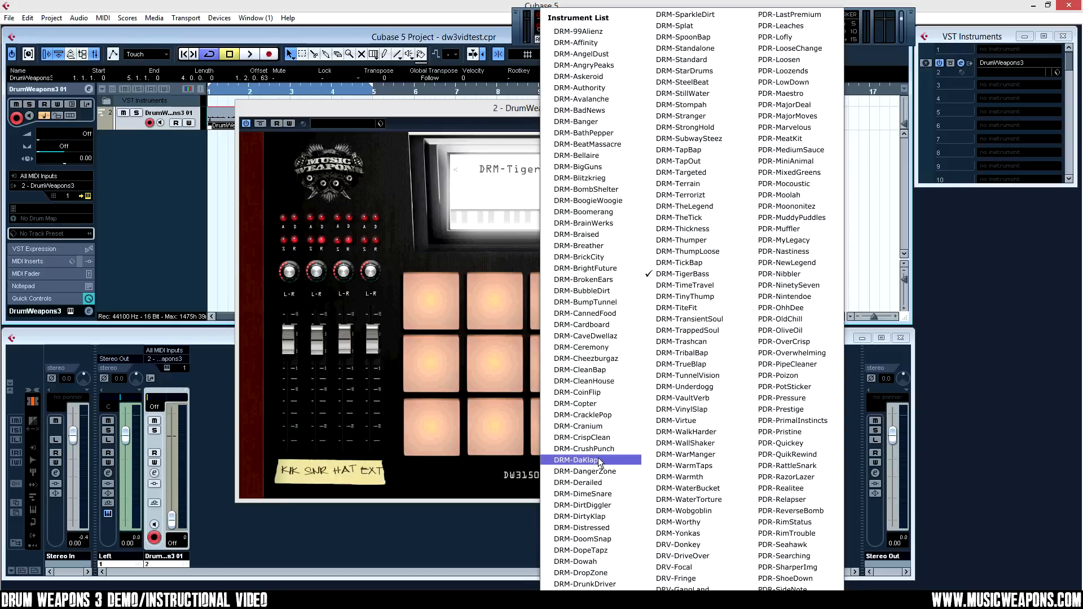
scroll(595, 459, "down", 5)
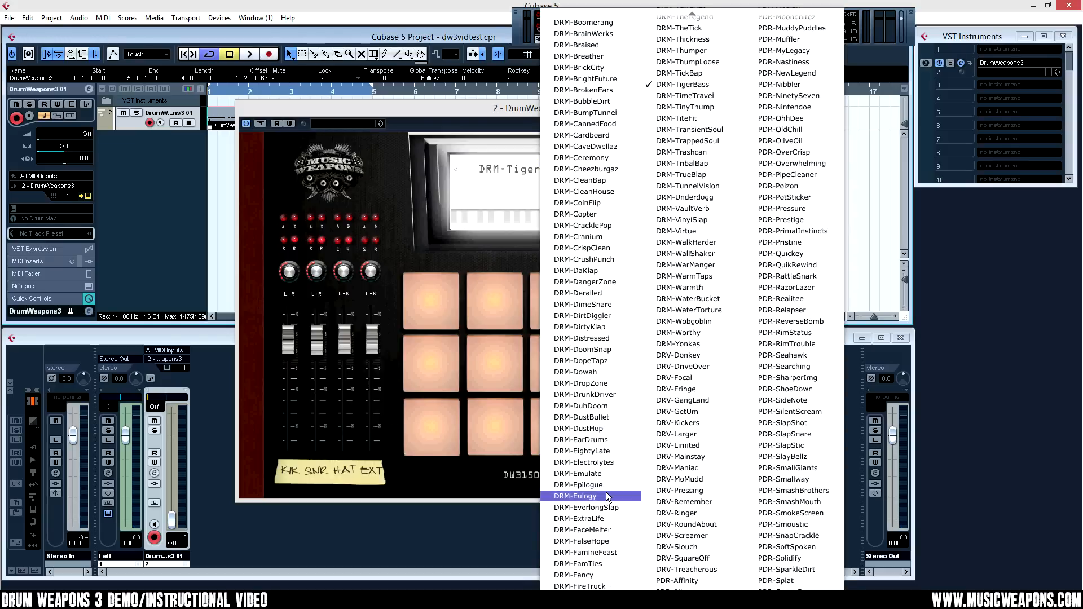
scroll(605, 466, "down", 10)
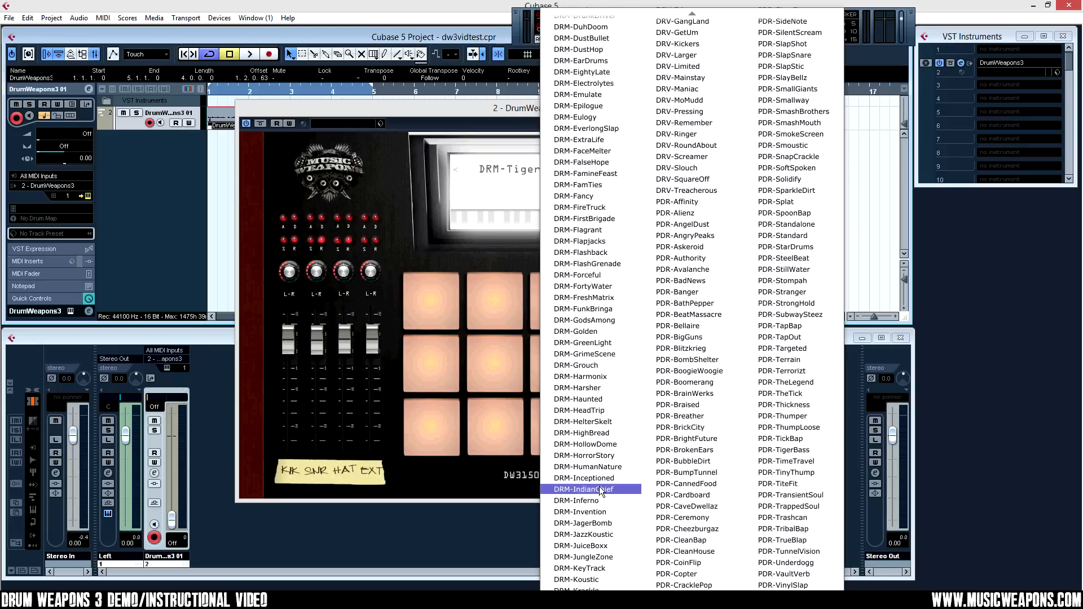
left_click(599, 486)
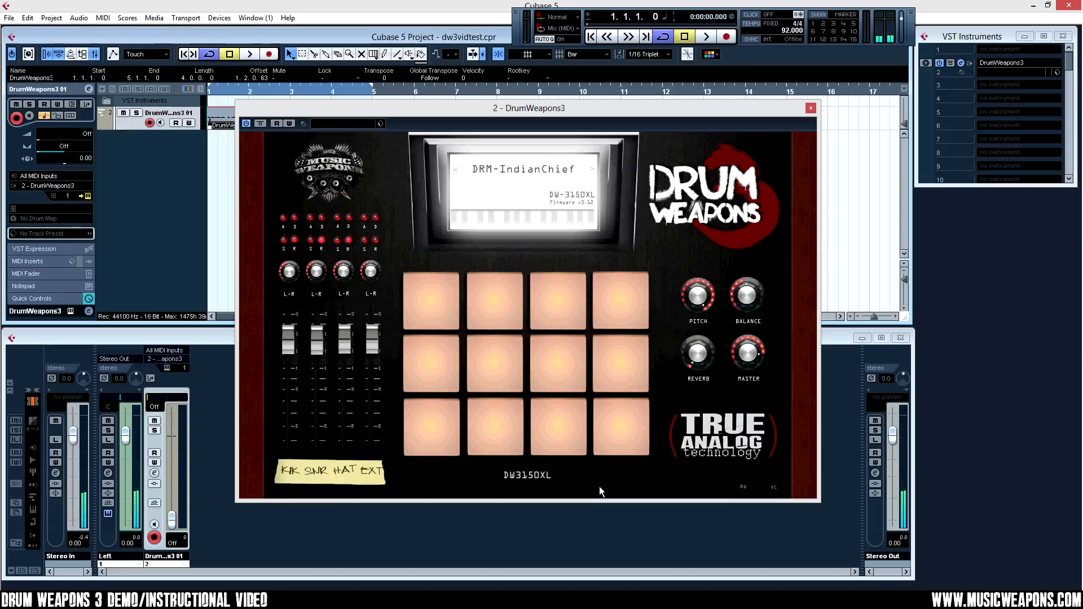
Load the DRM-VaultVerb kit and start playback with the instrument window moved clear of the drum clip.
left_click(524, 169)
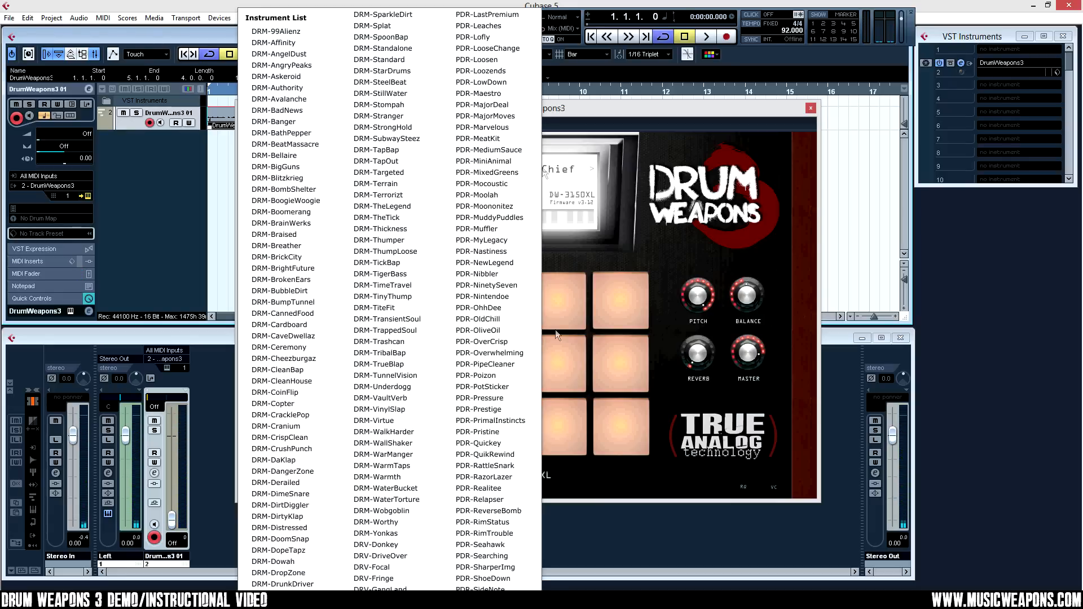
left_click(382, 399)
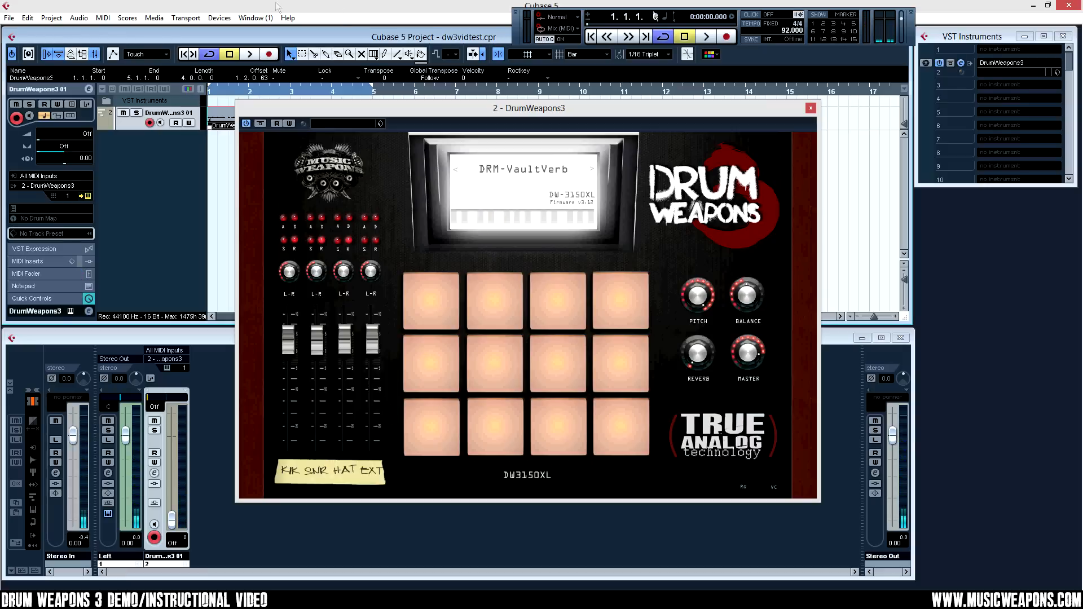
left_click_drag(597, 105, 599, 130)
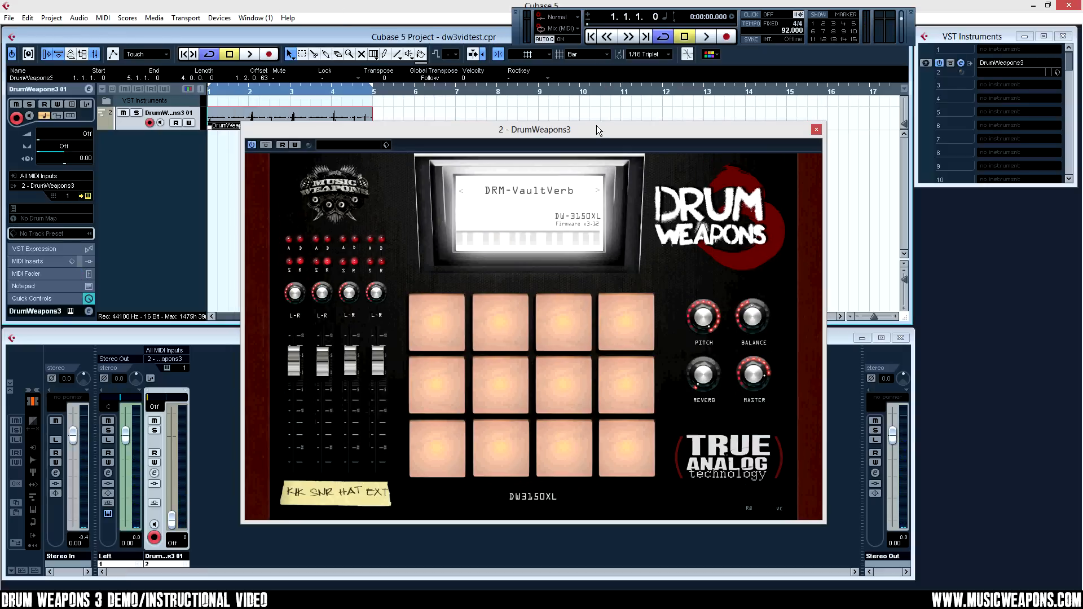
left_click(706, 37)
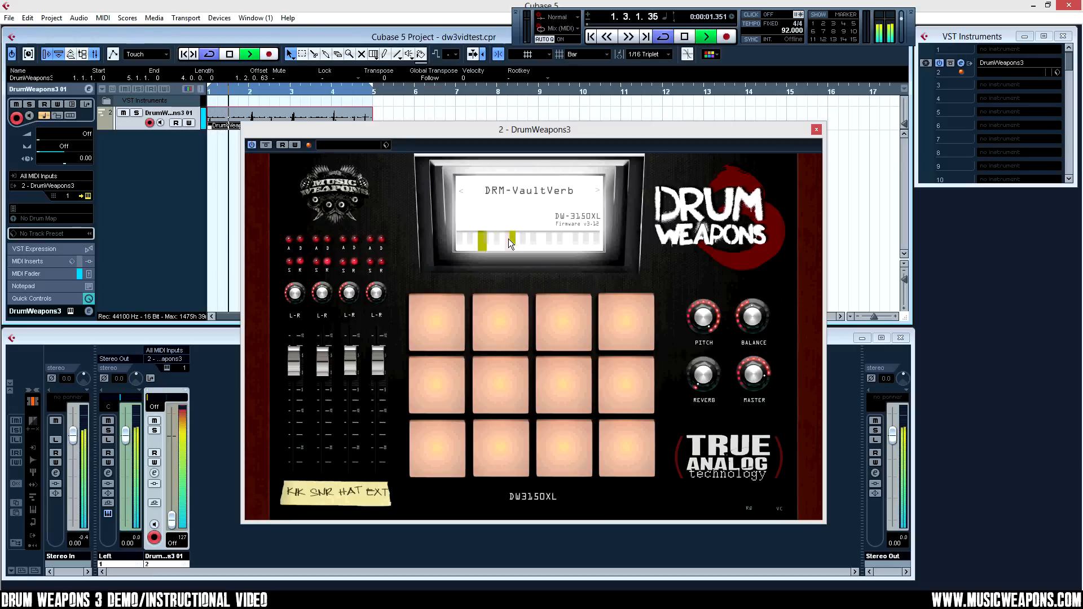
Advance to the next kit, DRM-VinylSlap, during playback and switch to the DRM-SparkleDirt kit.
left_click(600, 193)
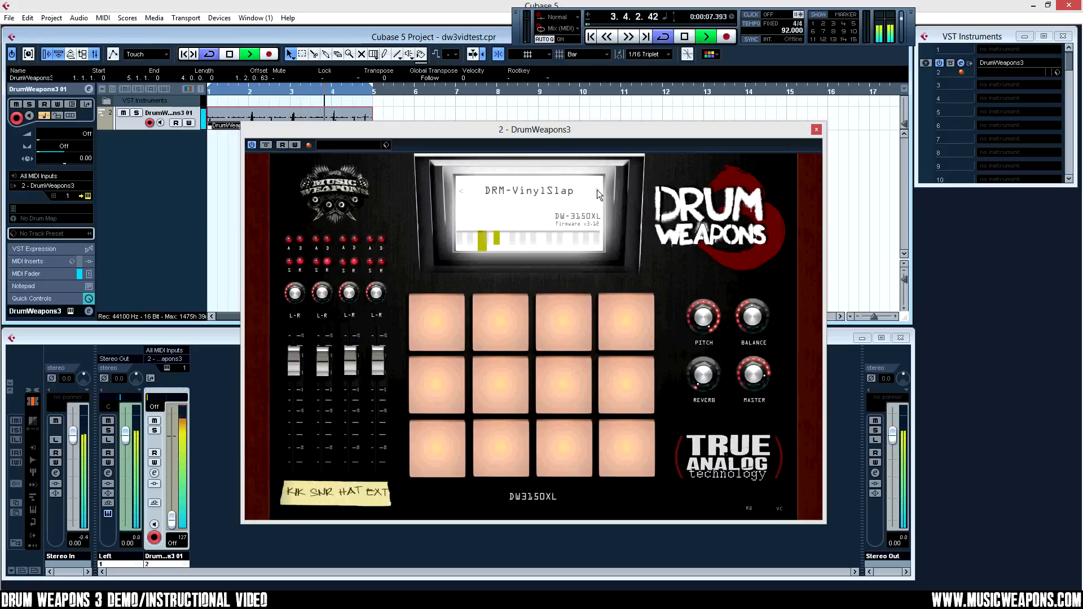
left_click(556, 193)
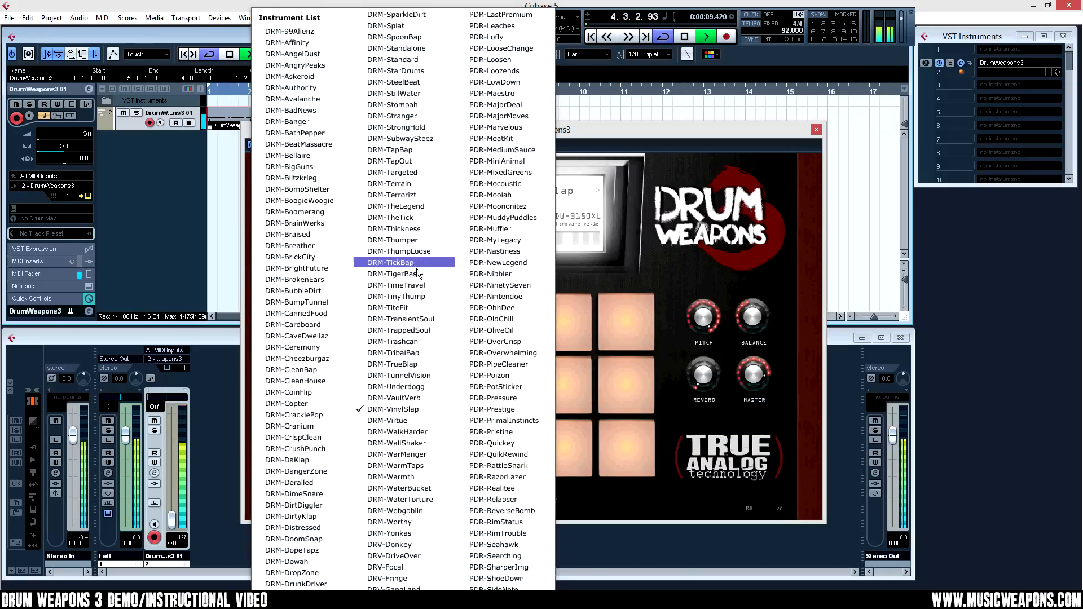
left_click(396, 15)
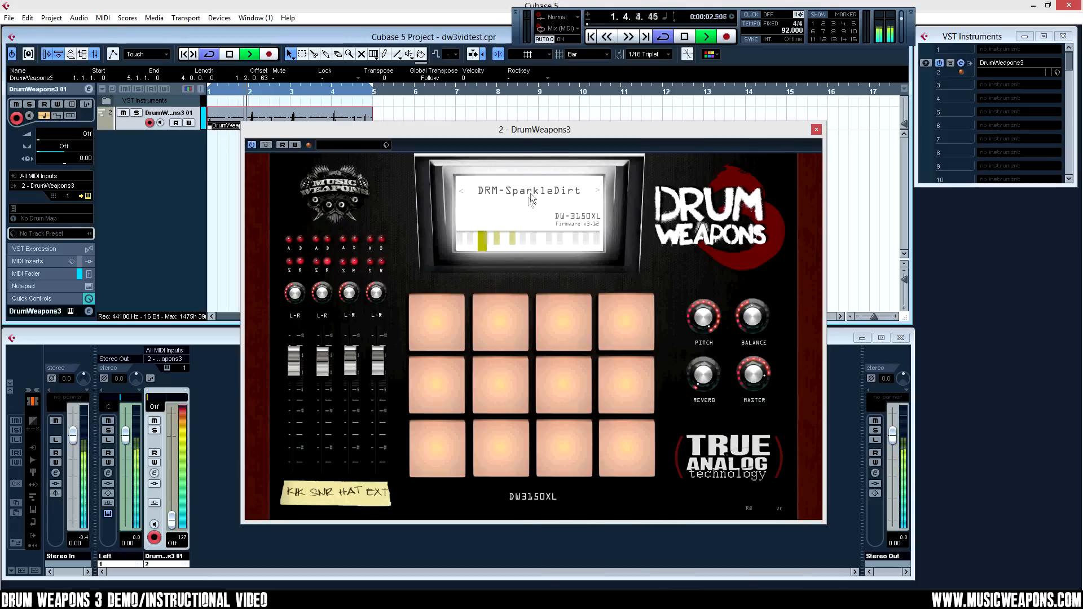
Load the DRM-DimeSnare kit, followed by the DRM-FlashGrenade kit, from the instrument list during playback.
left_click(530, 192)
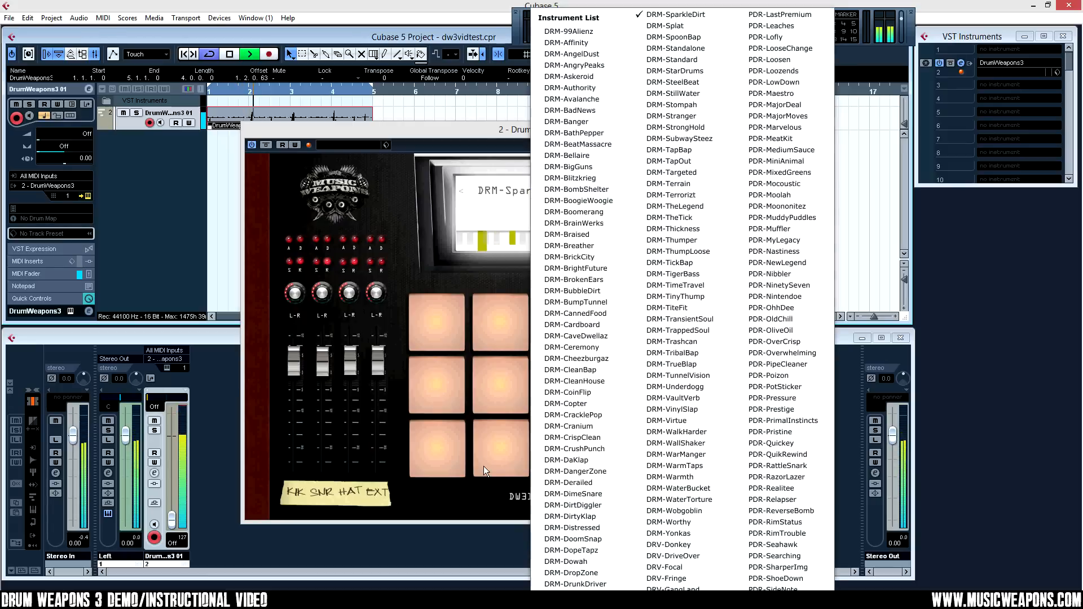
left_click(570, 561)
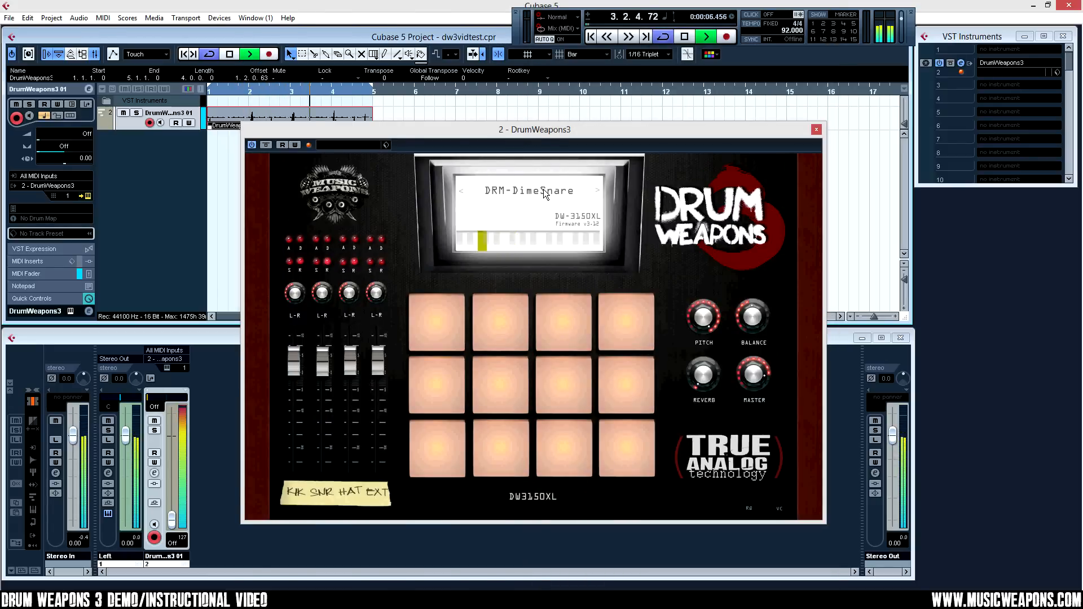
left_click(544, 188)
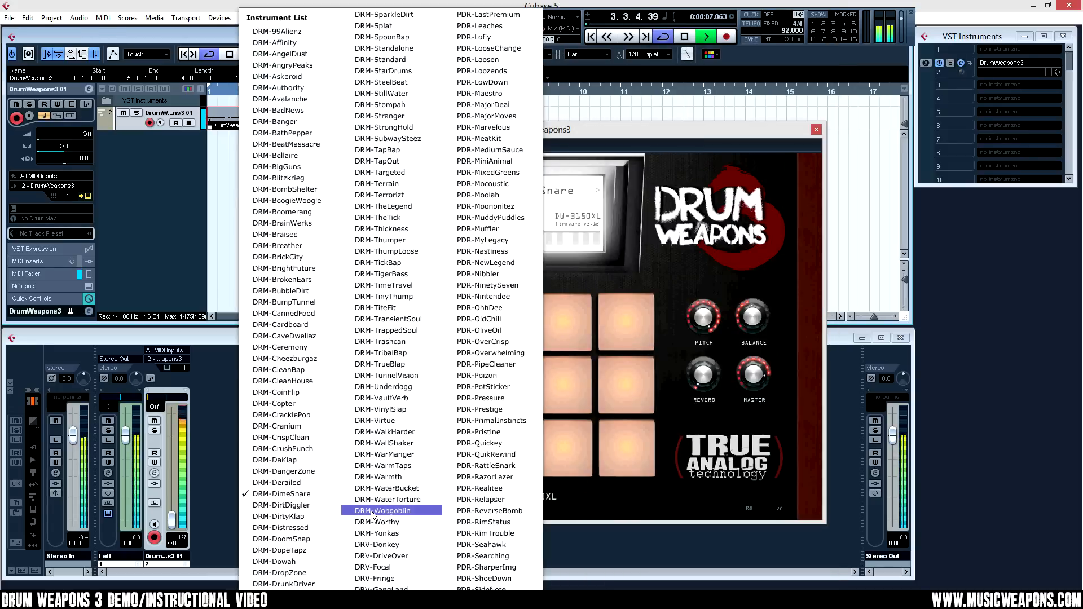
scroll(304, 527, "down", 10)
scroll(304, 531, "down", 3)
scroll(303, 531, "down", 3)
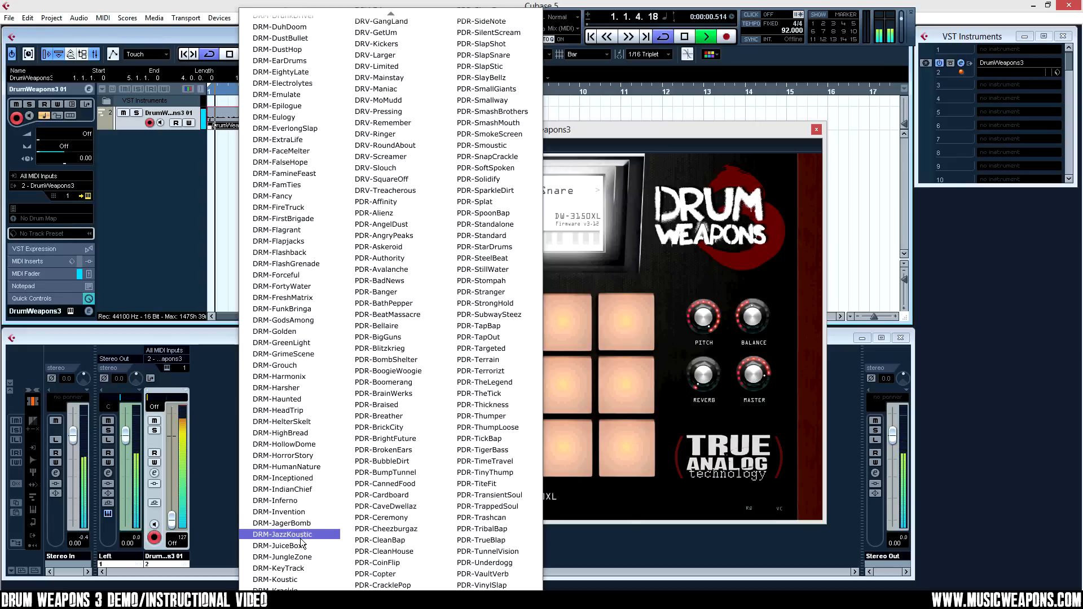
left_click(294, 276)
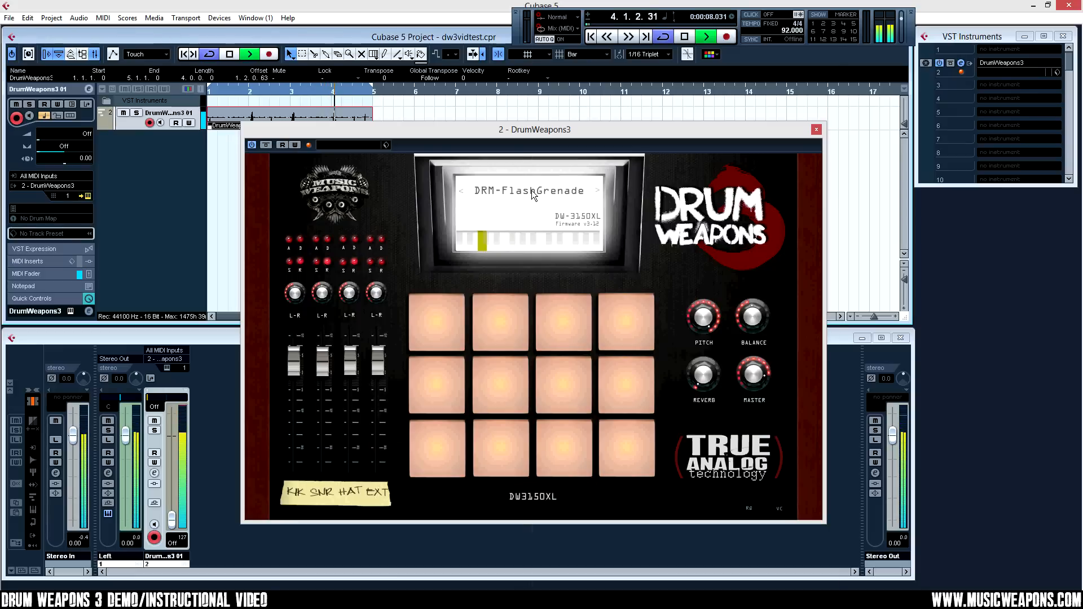
Audition the DRM-BathPepper kit and switch to the DRM-StarDrums kit while the loop plays.
left_click(532, 191)
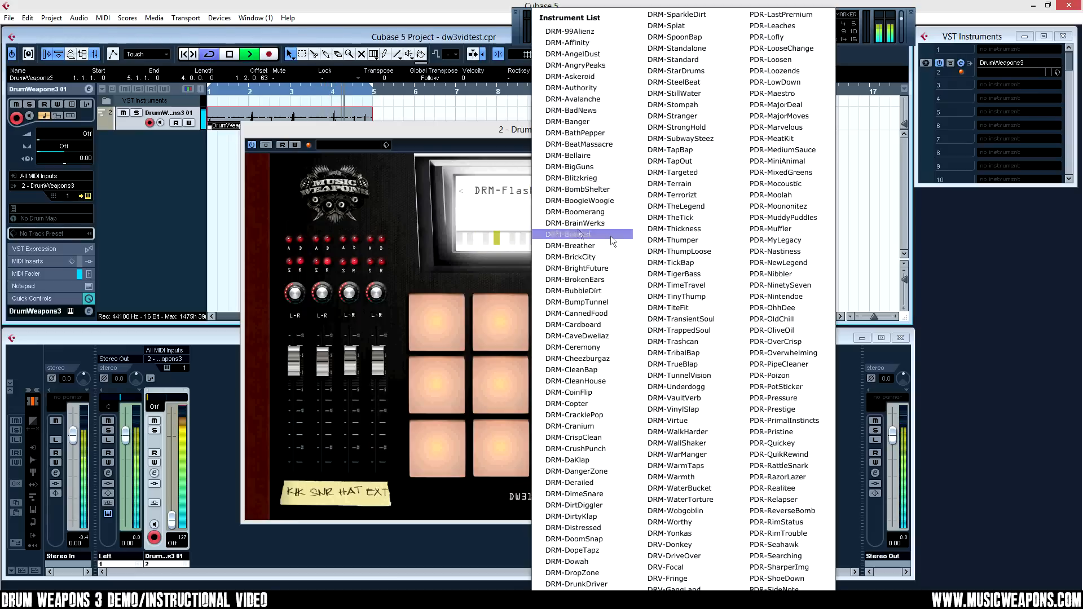
left_click(585, 133)
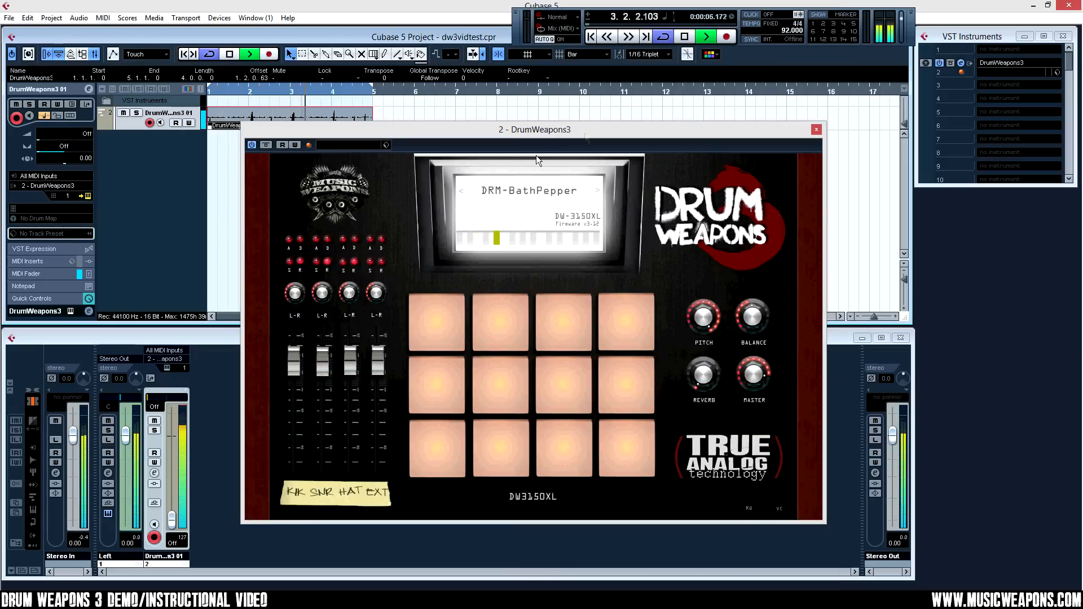
left_click(519, 189)
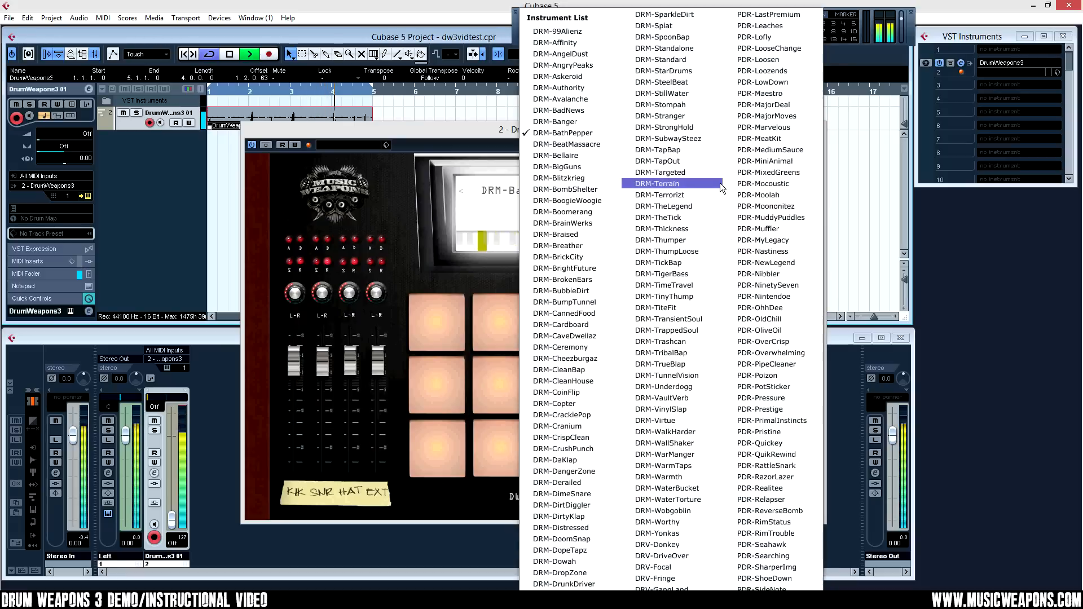
left_click(677, 67)
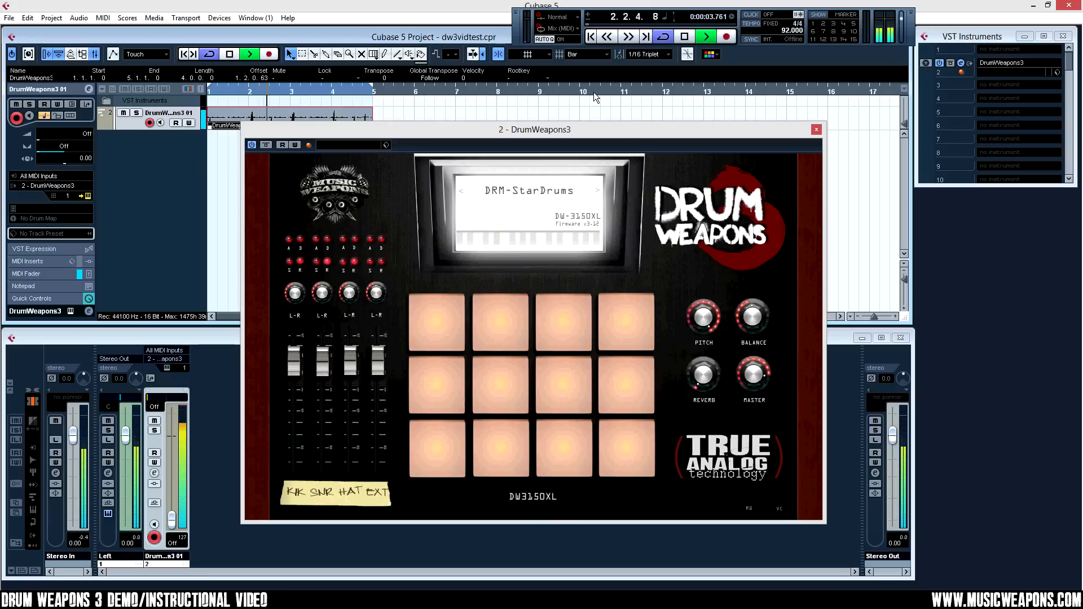
Load the DRM-CoinFlip kit, followed by the DRM-Distressed kit, while the drum loop plays.
left_click(538, 191)
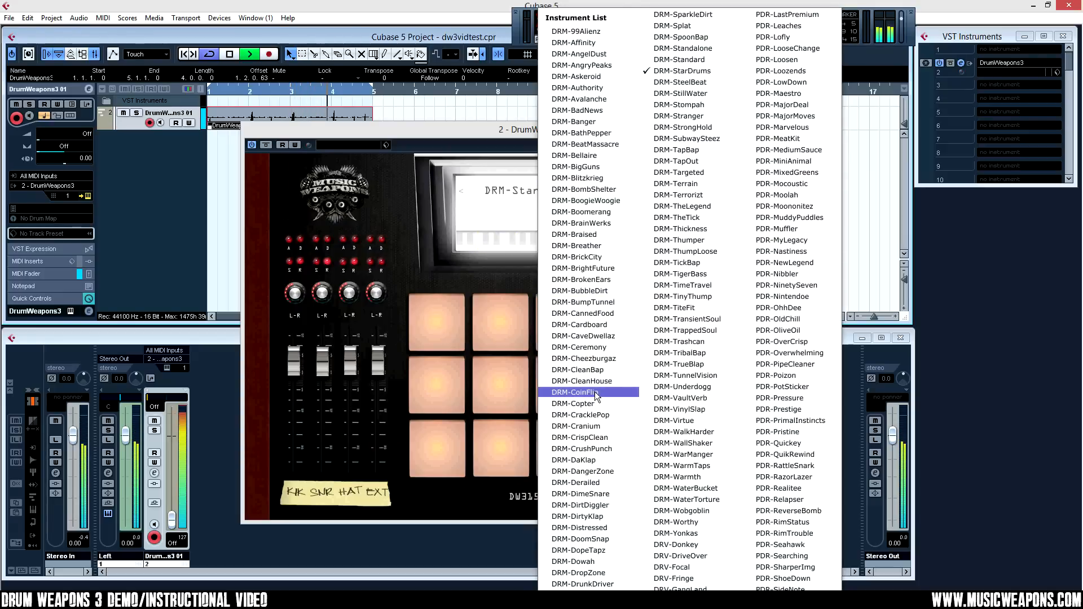
left_click(575, 415)
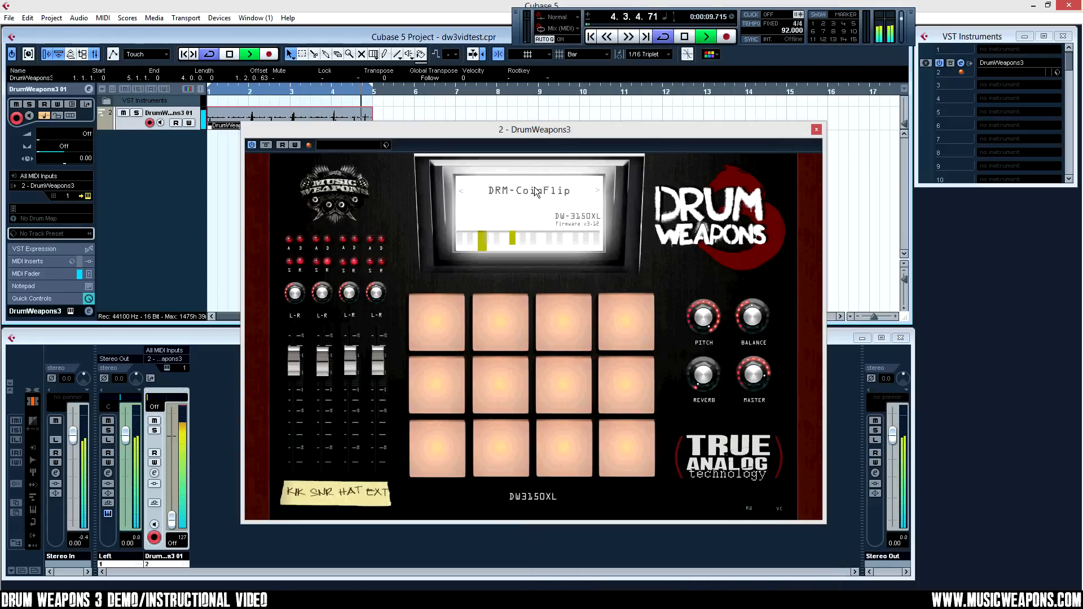
left_click(533, 187)
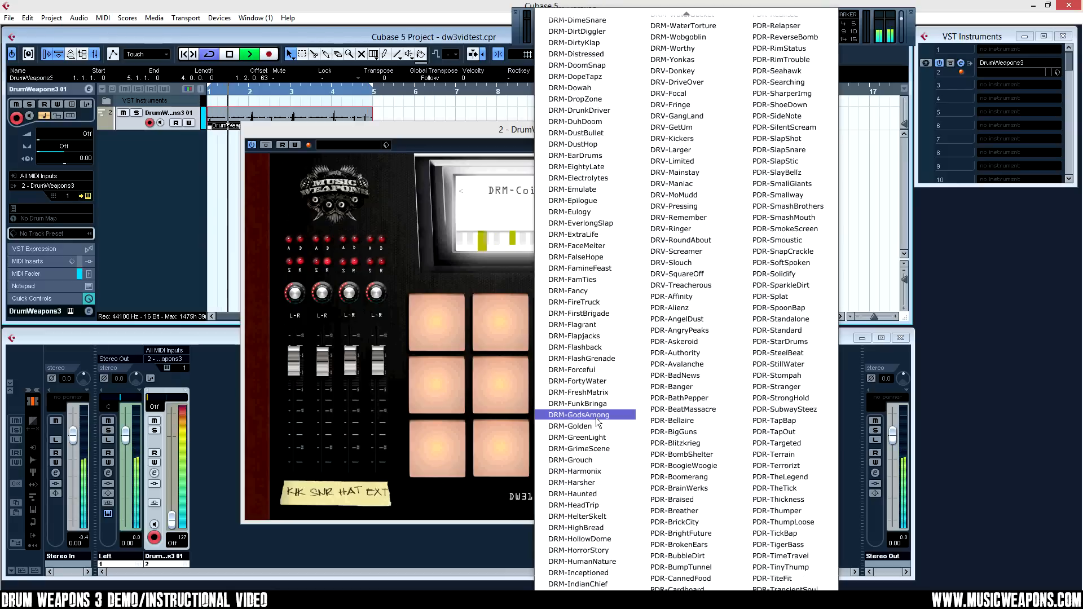
scroll(587, 421, "up", 5)
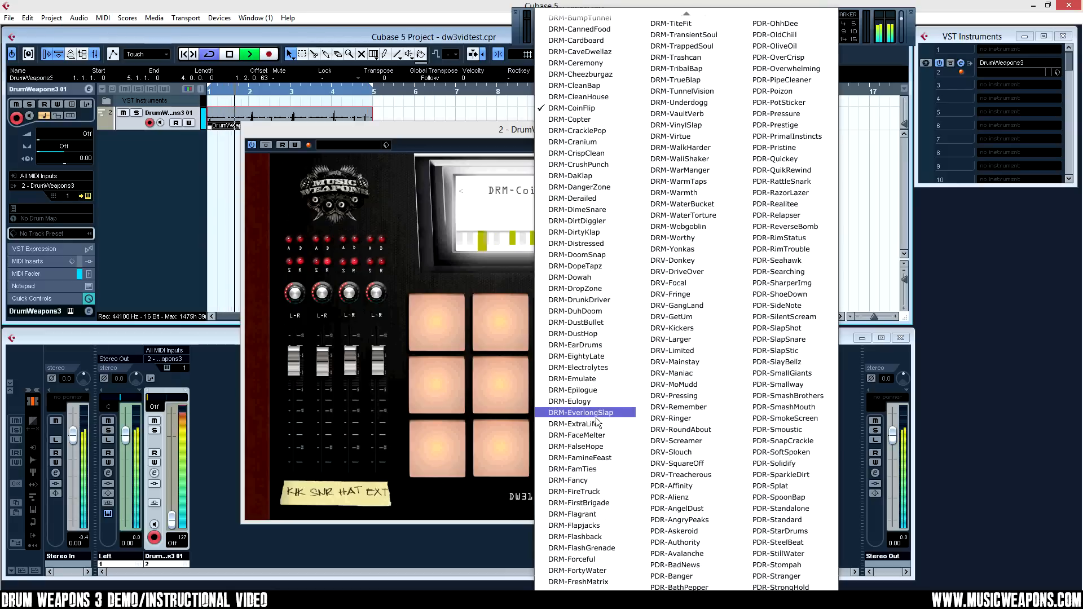
left_click(587, 243)
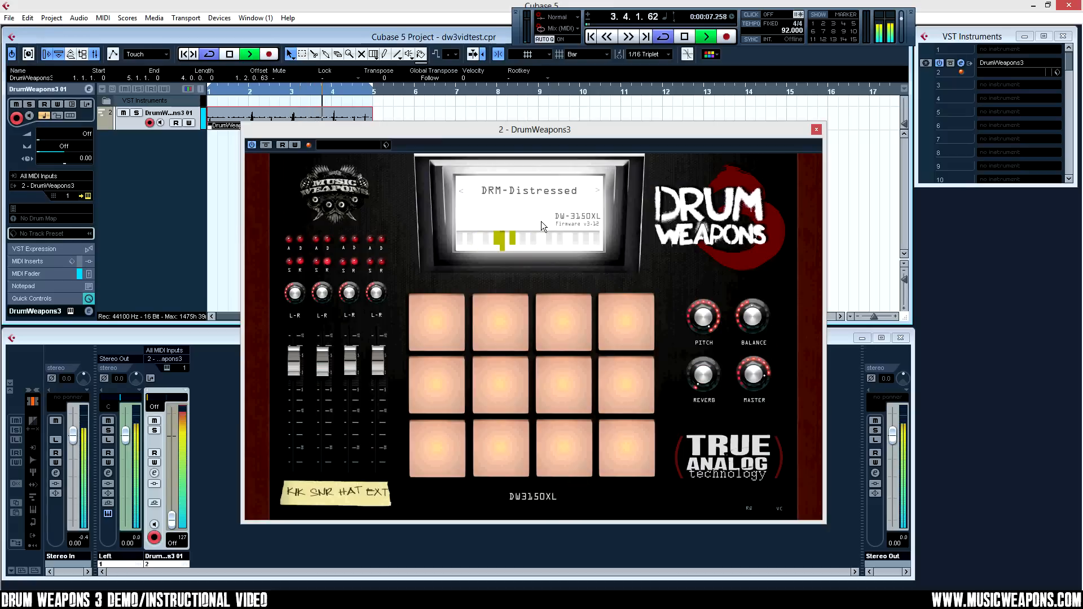
Load the DRM-CrushPunch kit and switch from it to the DRM-TinyThump kit during playback.
left_click(541, 222)
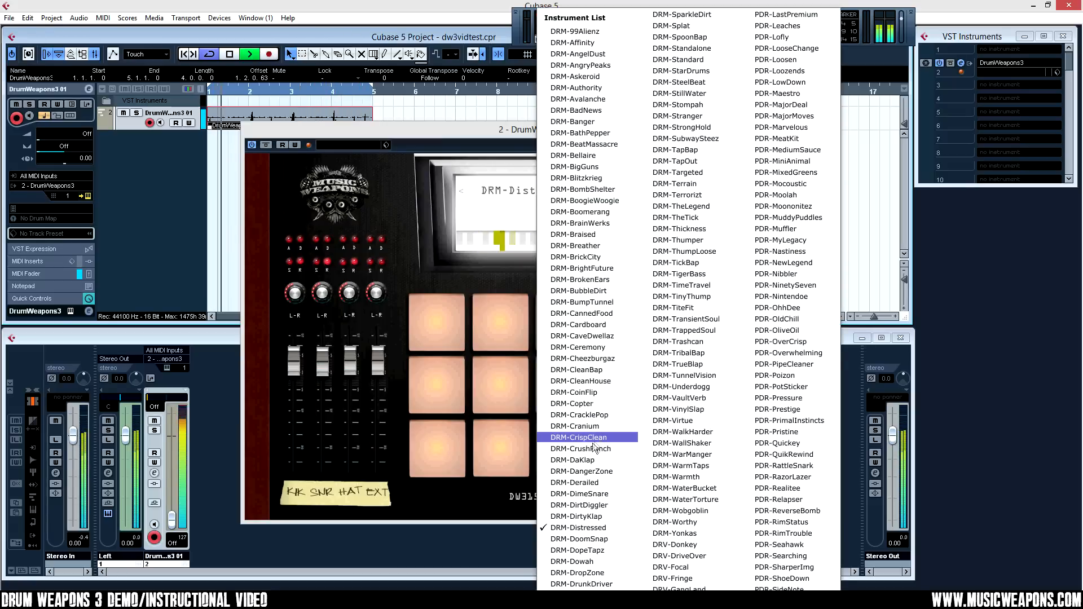
left_click(589, 449)
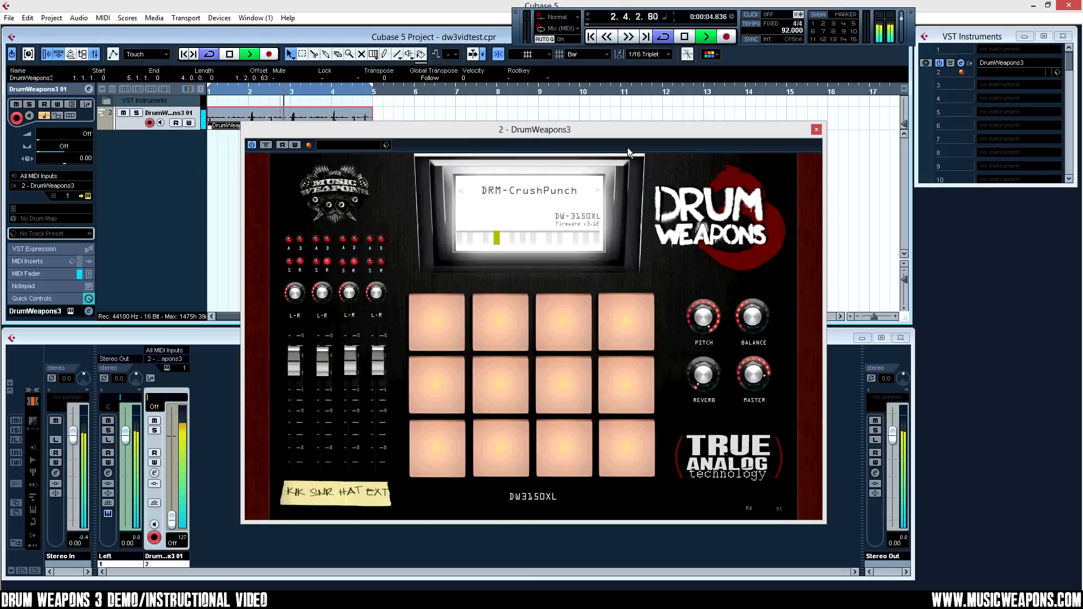
left_click(545, 197)
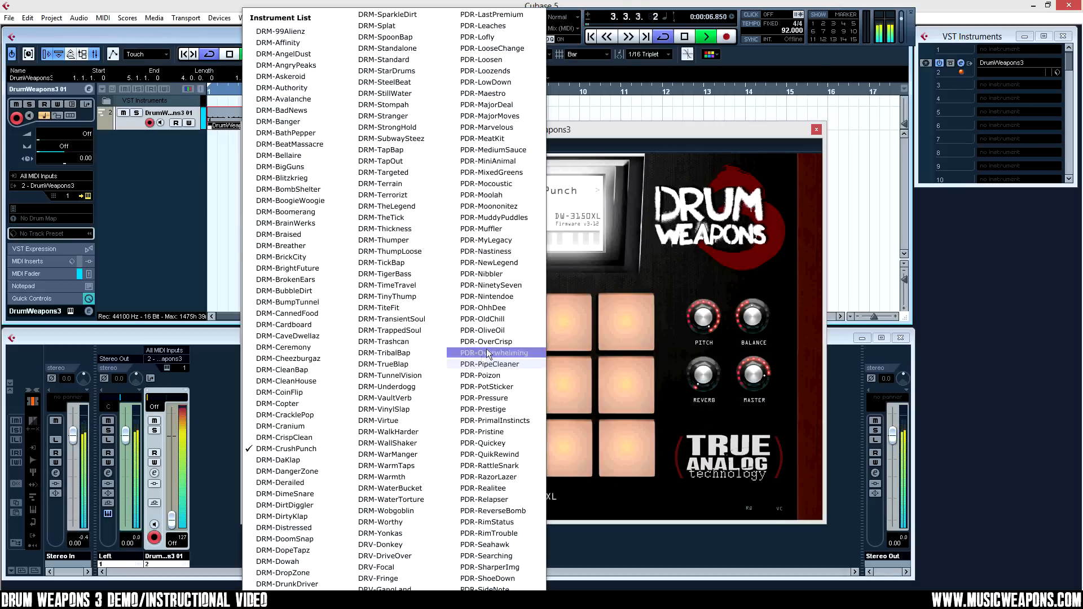
left_click(394, 295)
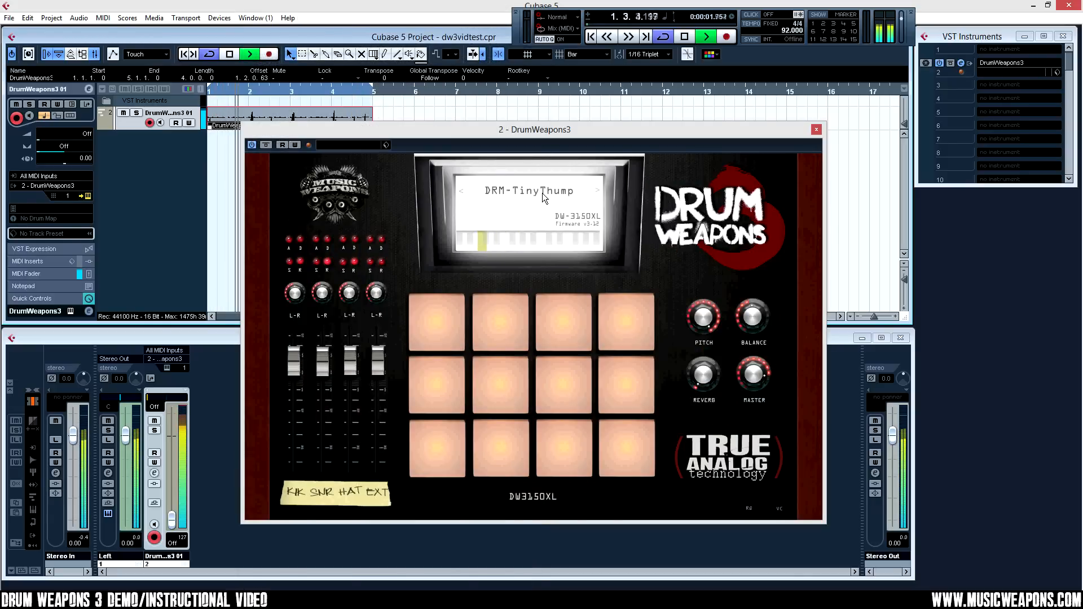
Load the DRM-SmallGiants kit from further down the instrument list while the loop plays.
left_click(543, 193)
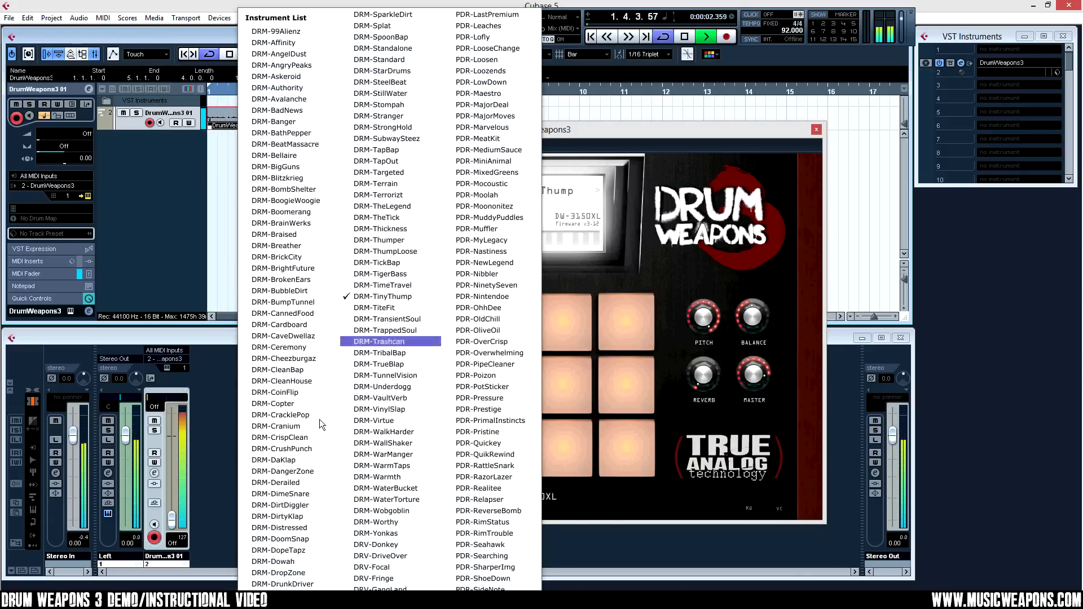
scroll(298, 524, "down", 10)
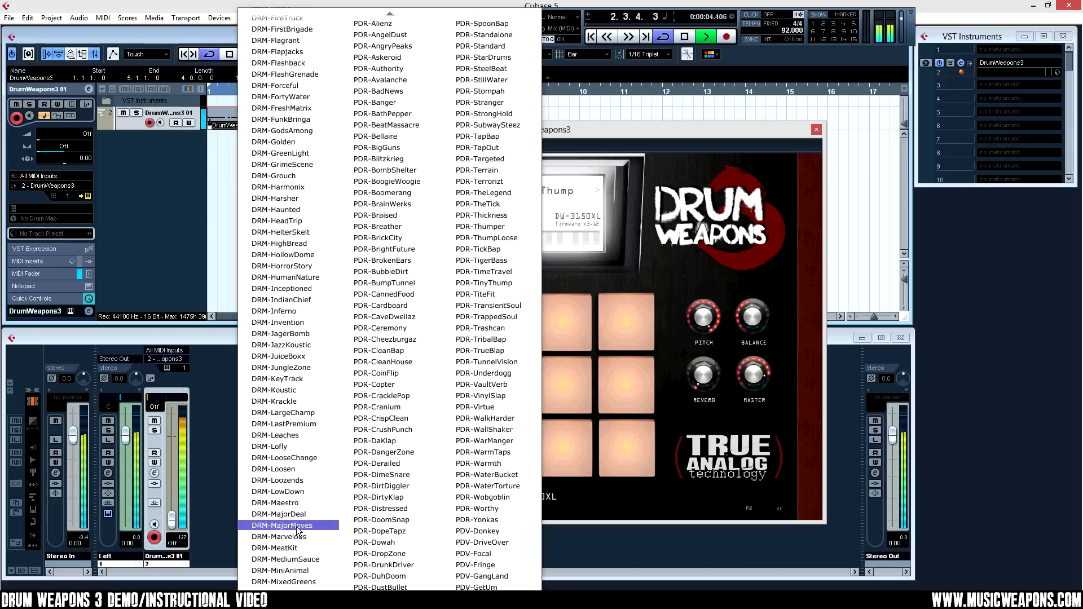
scroll(300, 559, "down", 8)
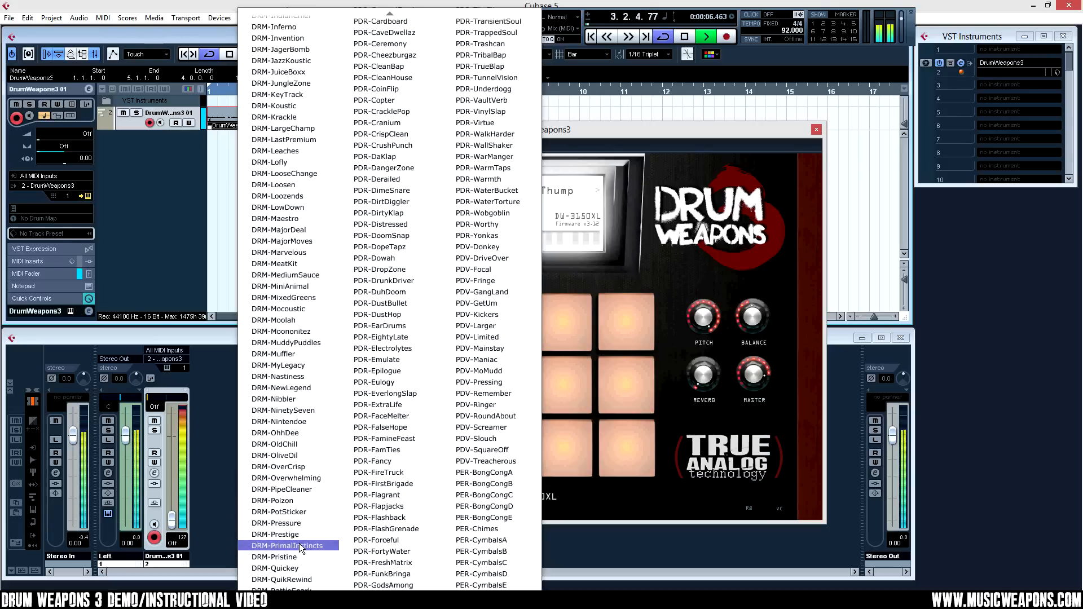
scroll(301, 547, "down", 6)
scroll(301, 542, "down", 3)
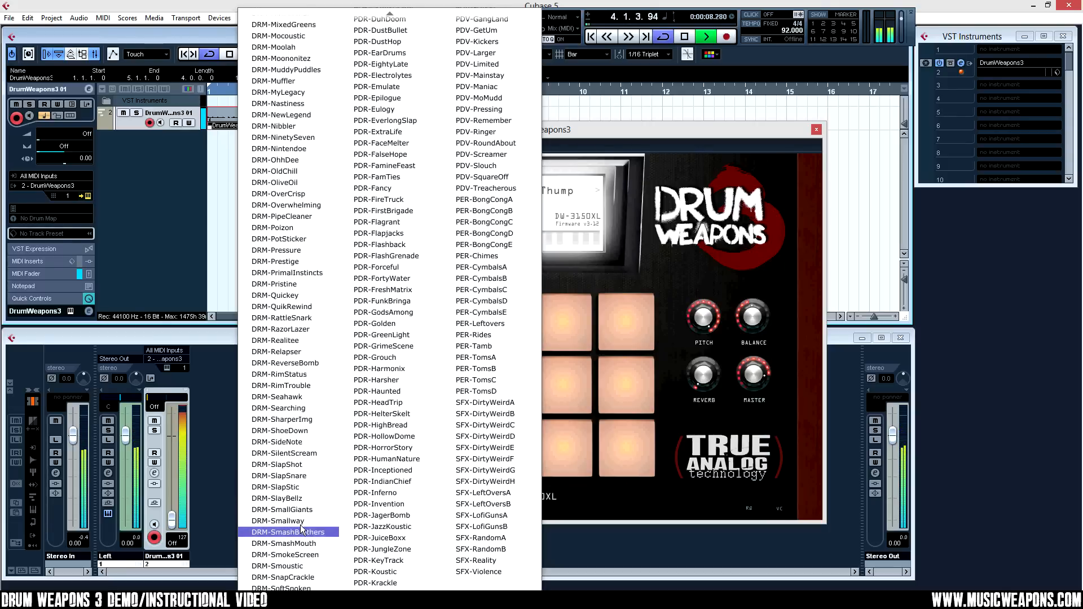
left_click(304, 510)
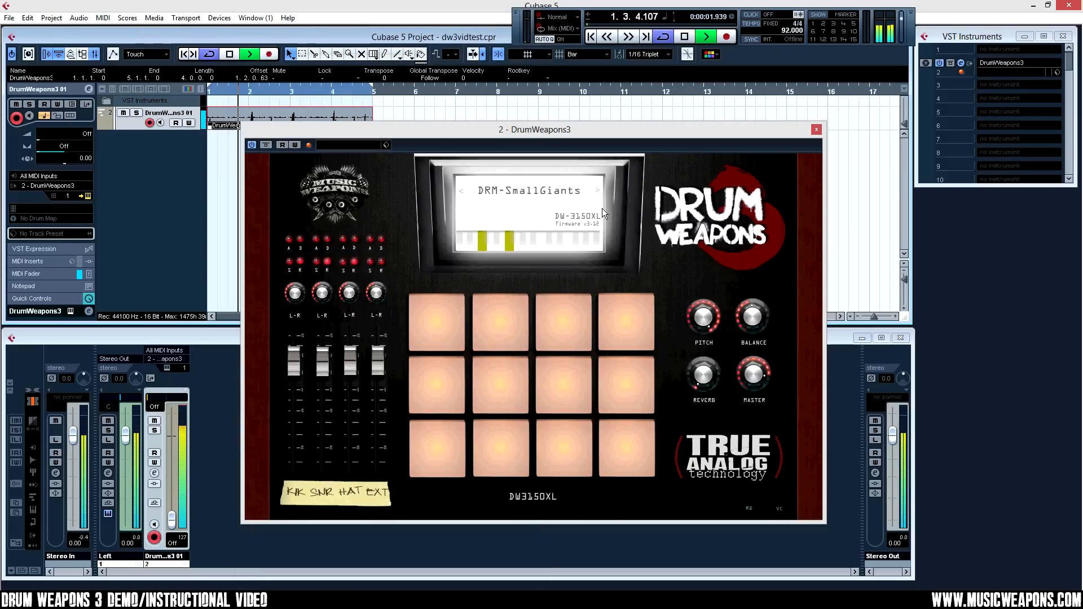
Load the DRM-LowDown kit, followed by the DRM-TunnelVision kit, from the instrument list during playback.
left_click(523, 192)
scroll(567, 522, "down", 5)
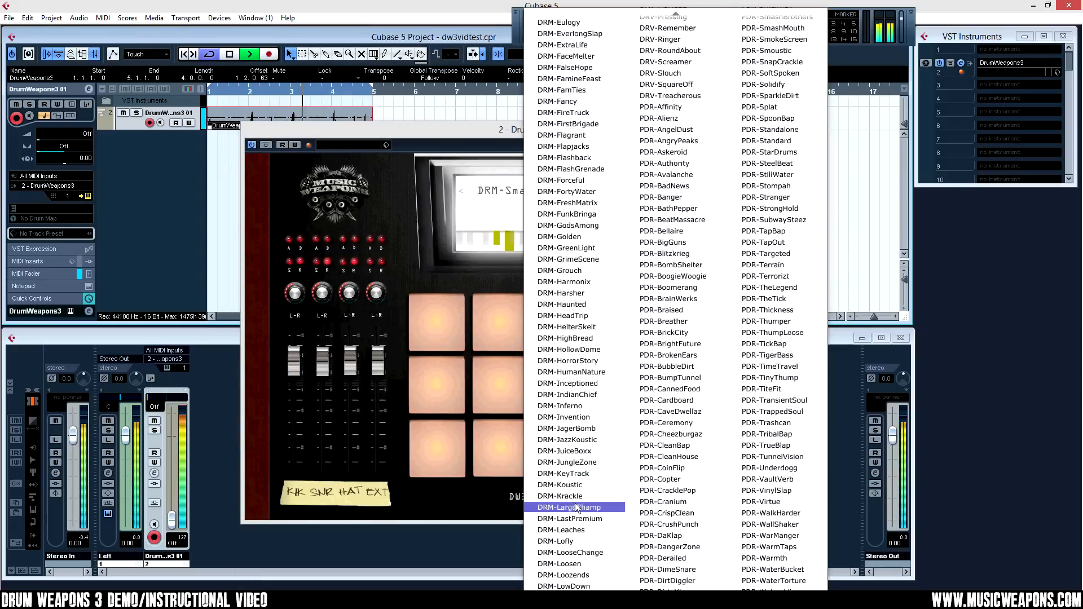
scroll(577, 505, "down", 3)
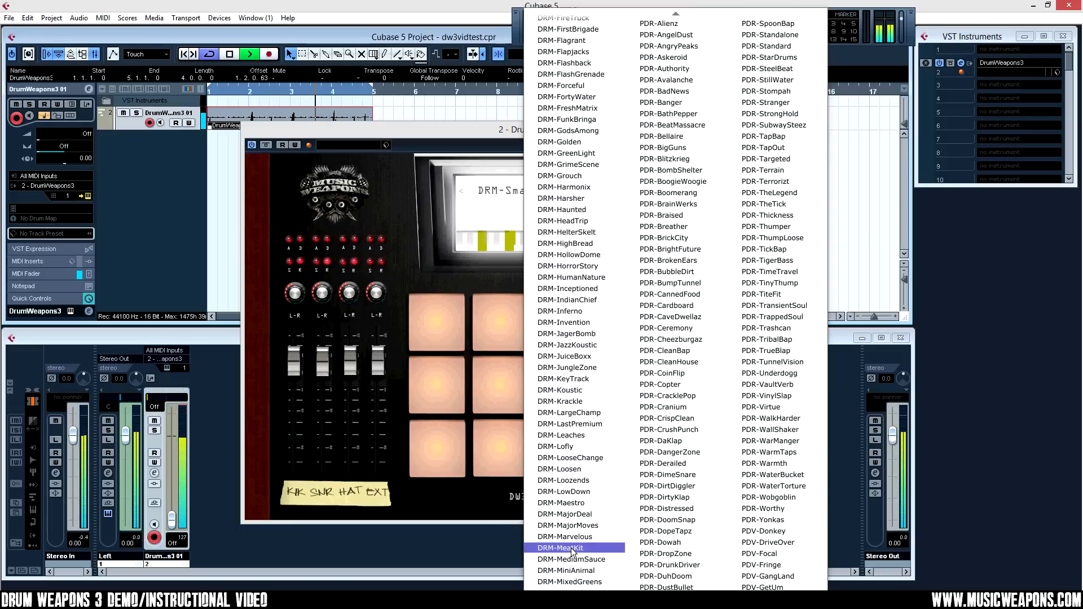
left_click(577, 492)
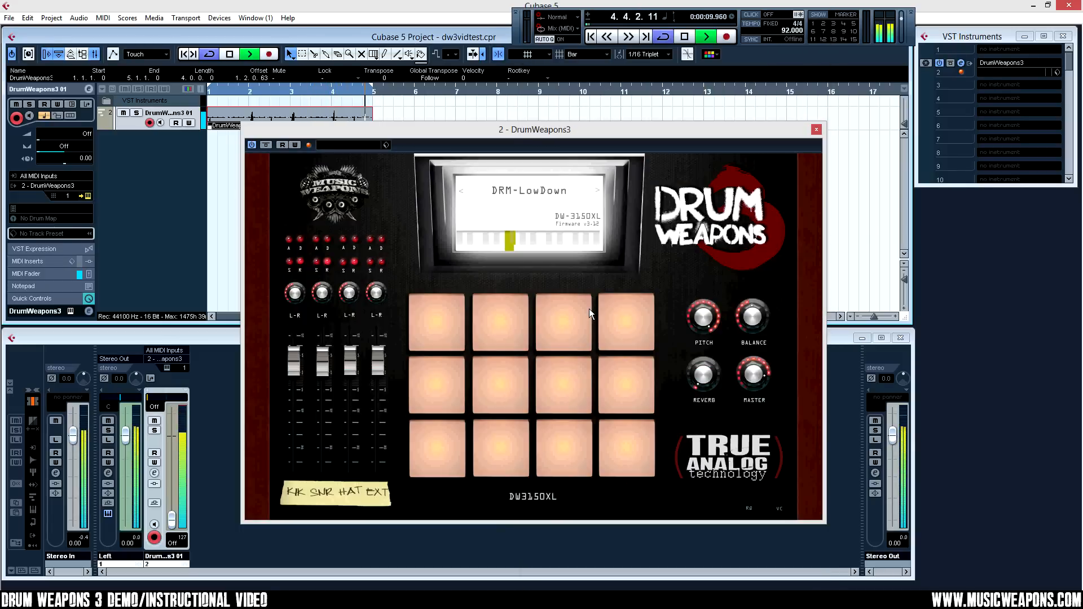
left_click(532, 190)
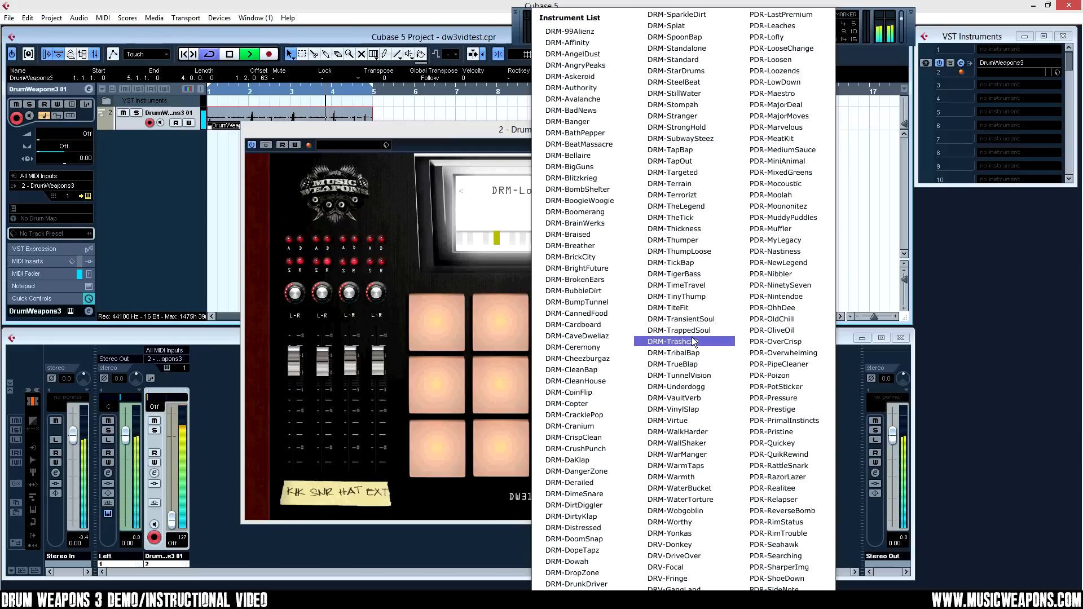
left_click(686, 376)
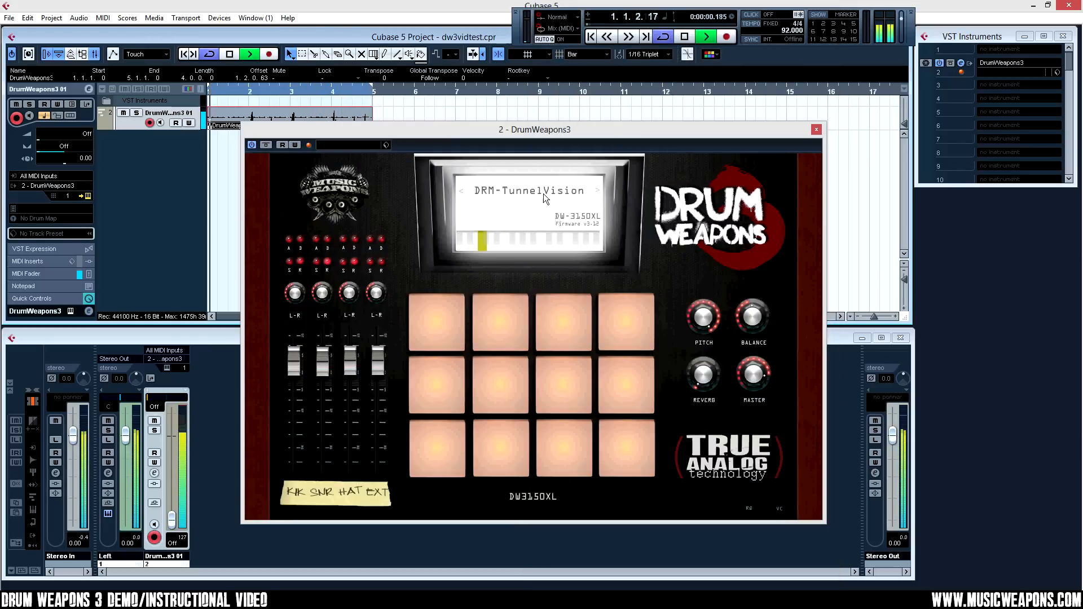
Load the DRM-Yonkas kit, followed by the DRV-Fringe kit from further down the instrument list, while the loop plays.
left_click(542, 193)
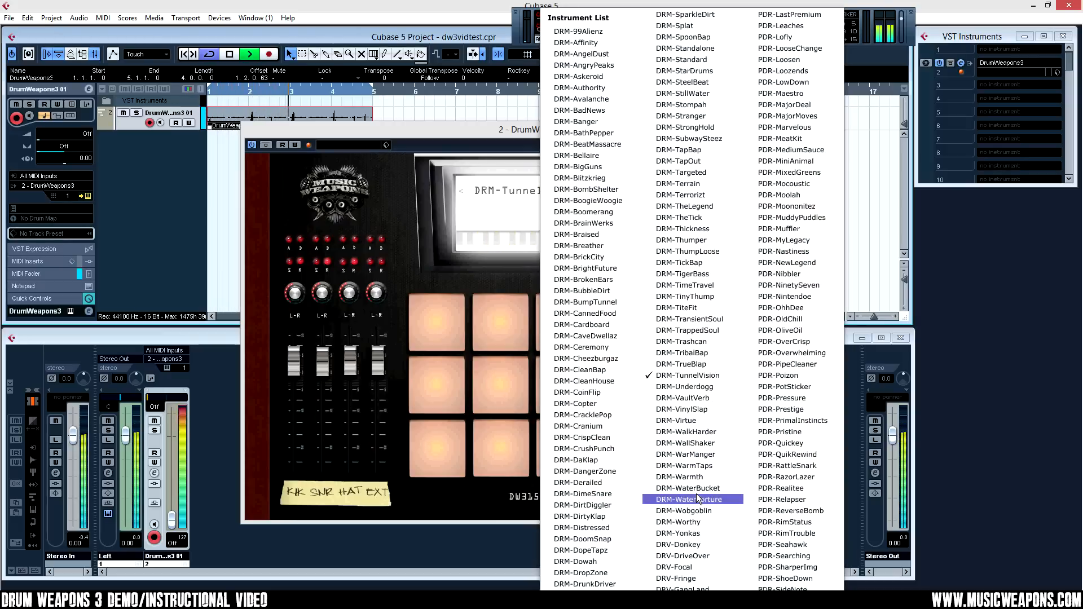
left_click(680, 544)
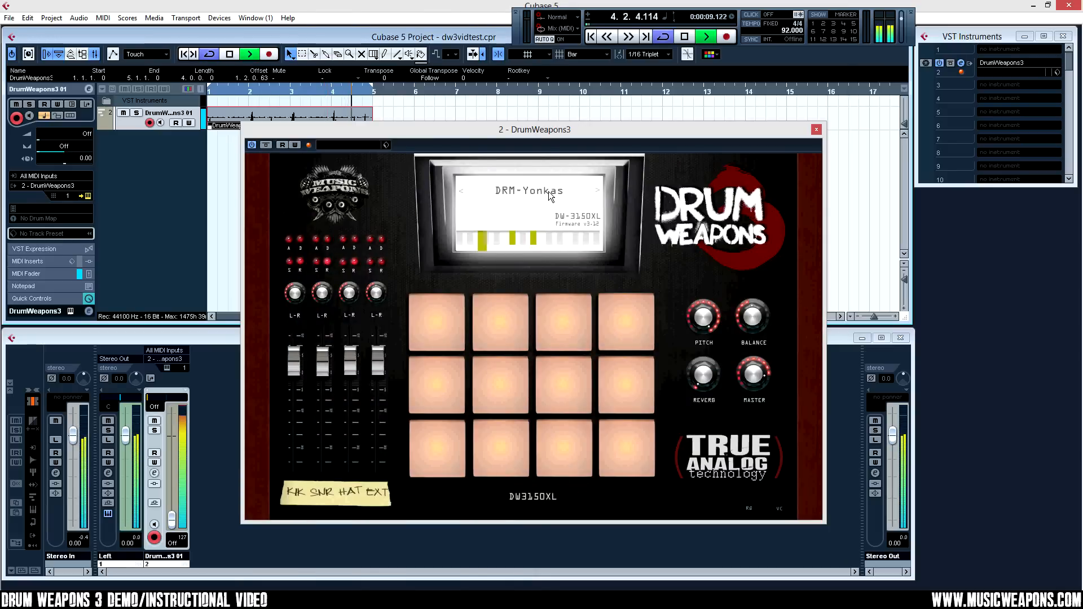
left_click(578, 188)
scroll(389, 510, "down", 8)
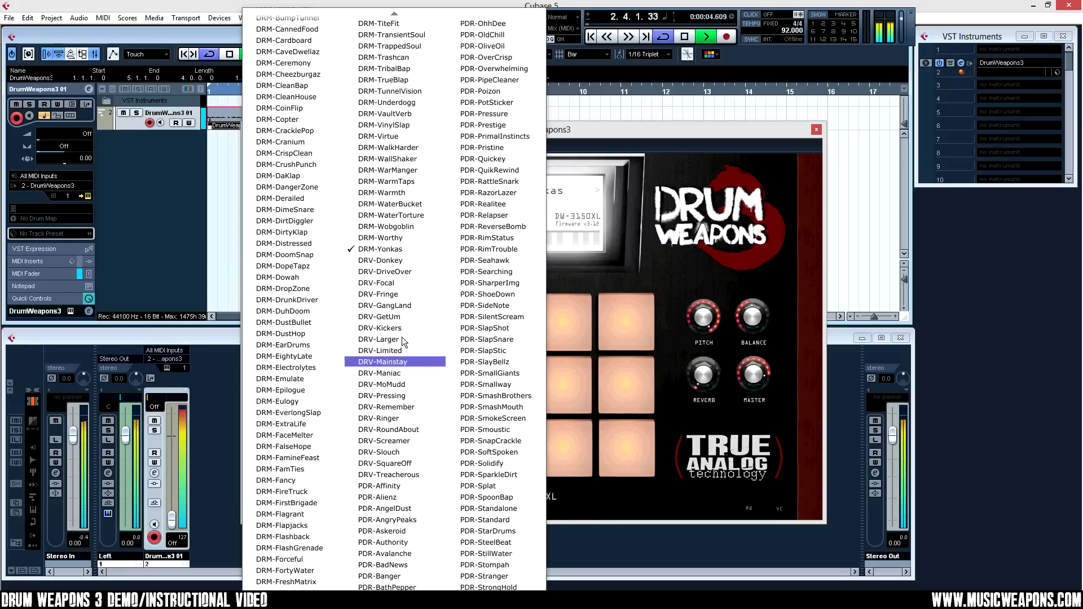
left_click(393, 294)
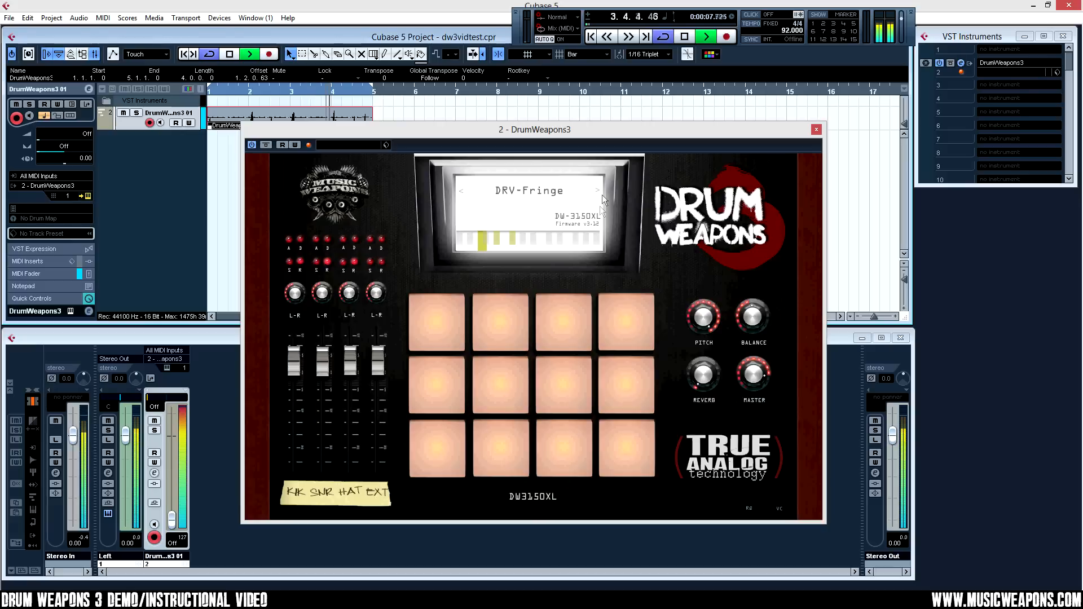
Advance one kit at a time from DRV-Fringe through DRV-GangLand, DRV-GetUm and DRV-Kickers to DRV-Larger during playback.
left_click(599, 191)
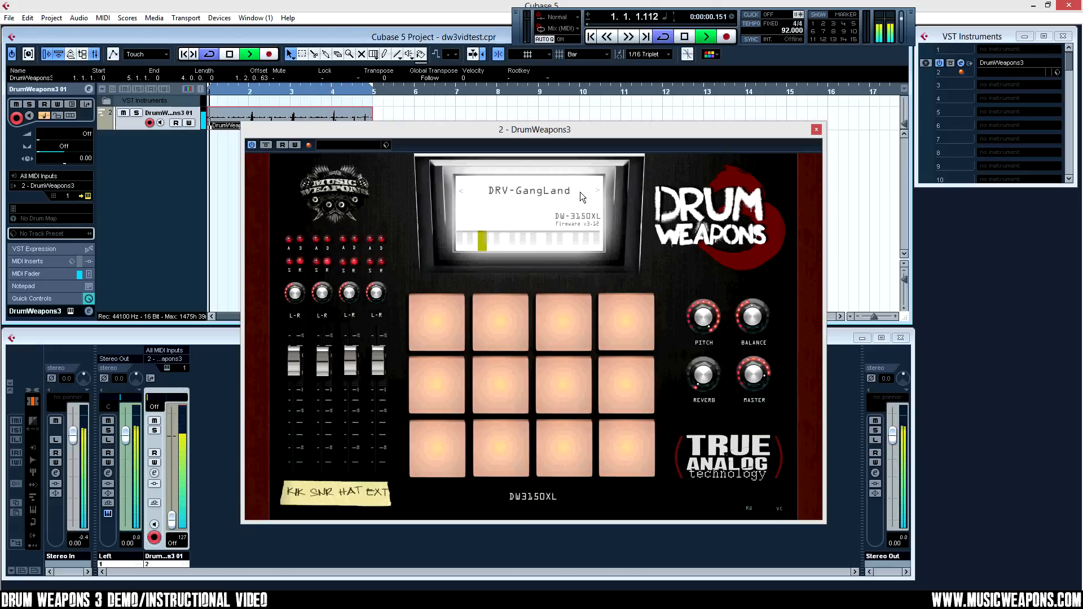
left_click(599, 193)
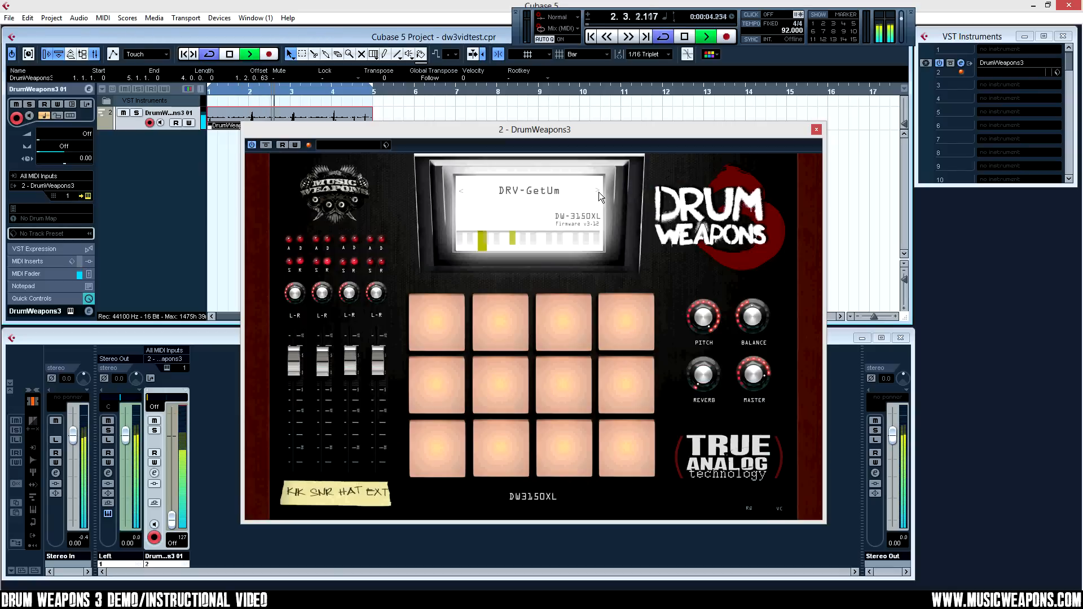
left_click(599, 193)
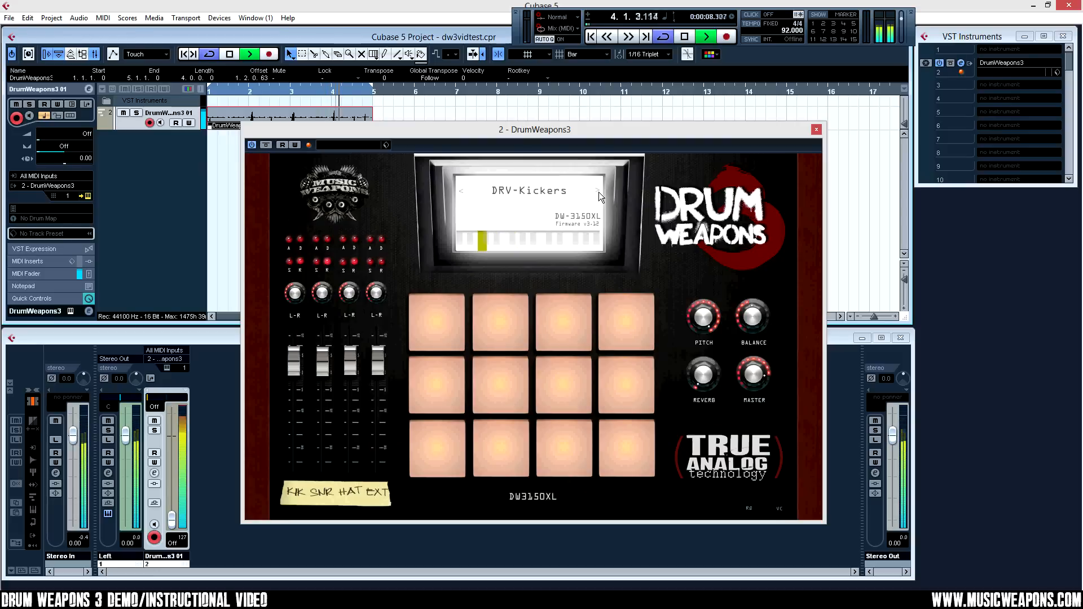
left_click(599, 193)
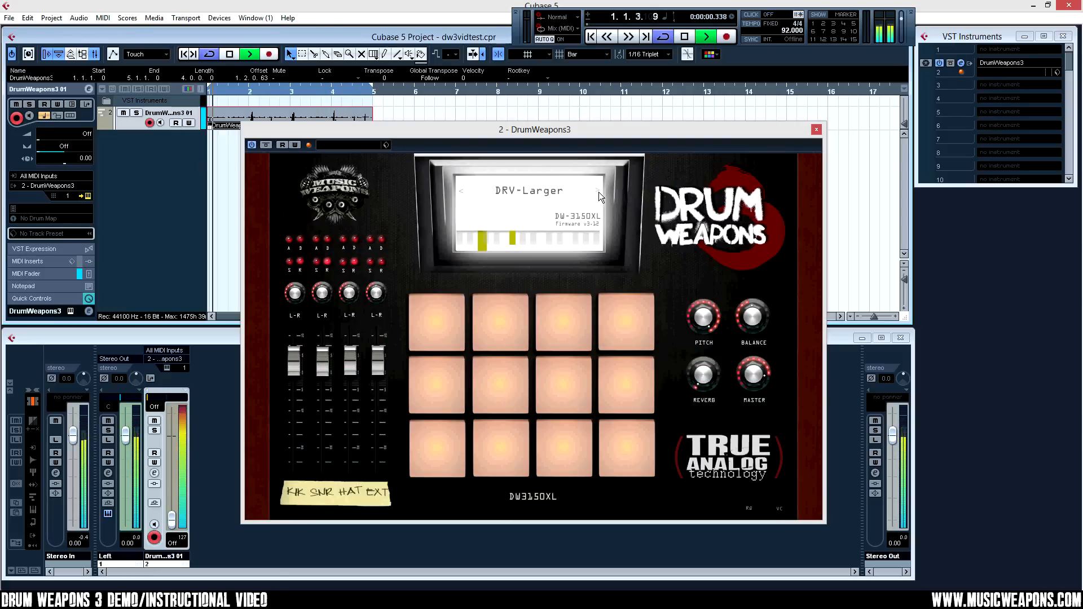
Load the DRM-Cranium kit from the instrument list and stop the loop playback after auditioning it.
left_click(529, 191)
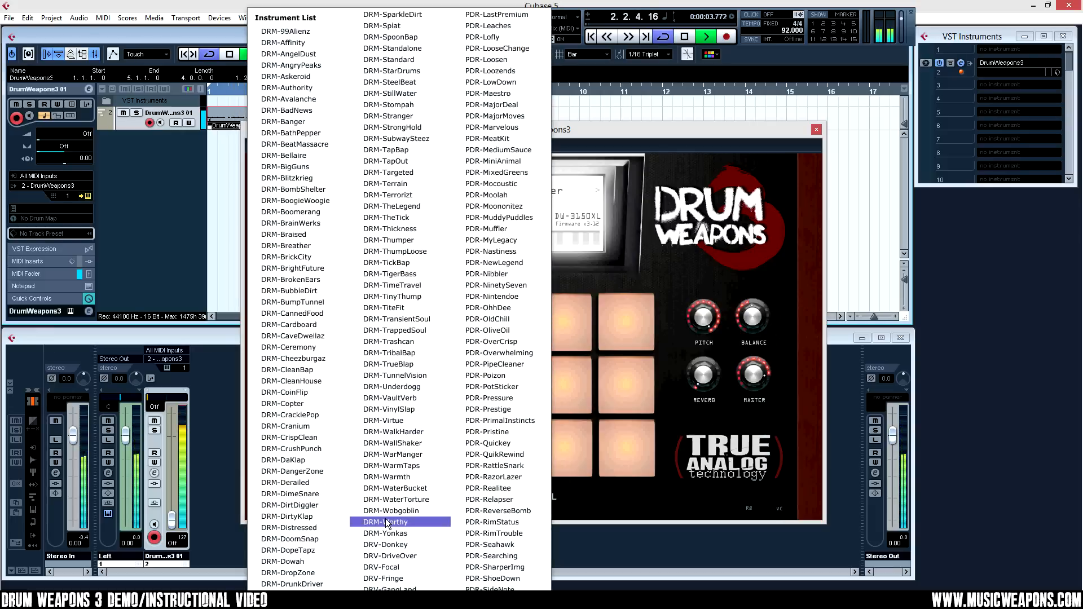
left_click(274, 426)
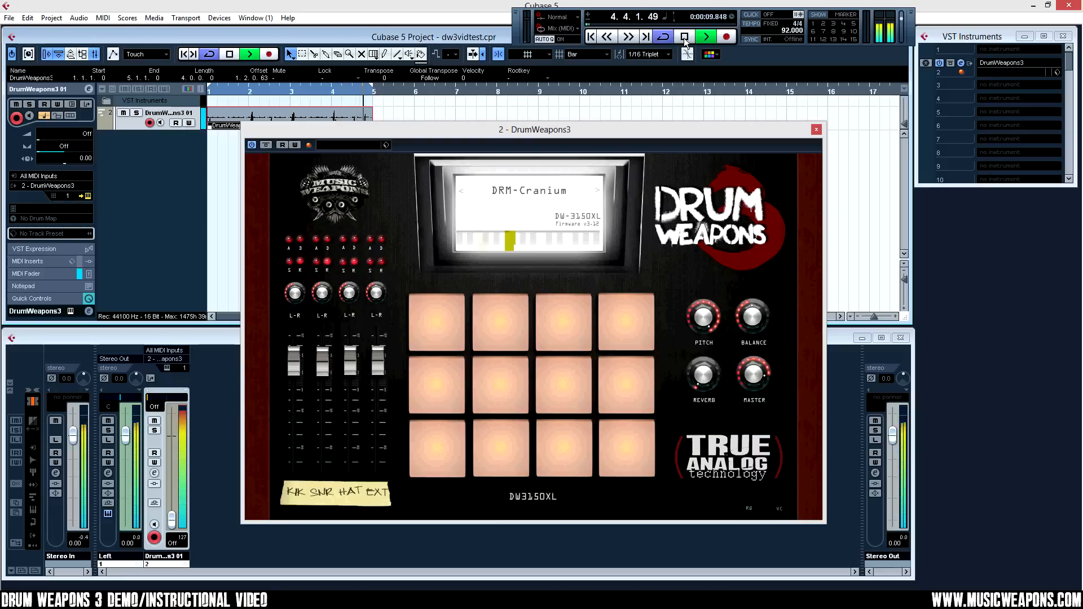
left_click(685, 37)
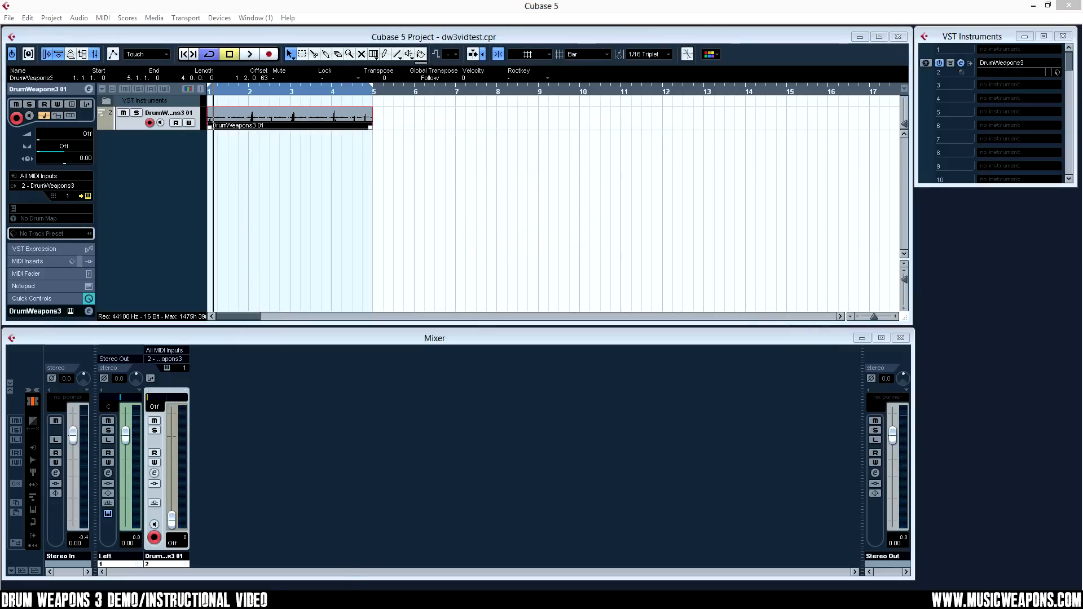
left_click(969, 599)
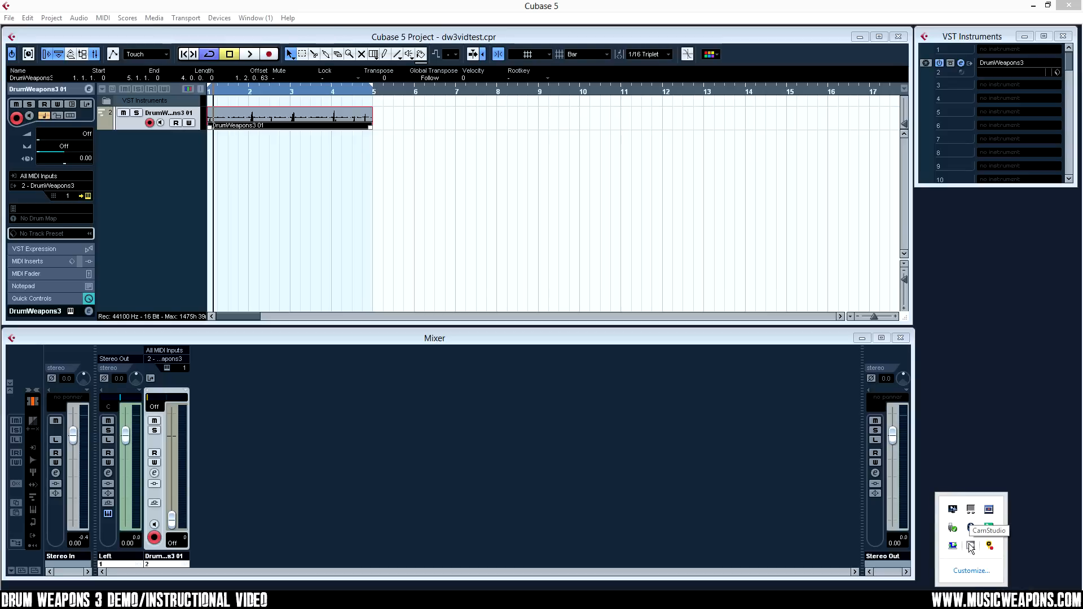
right_click(969, 543)
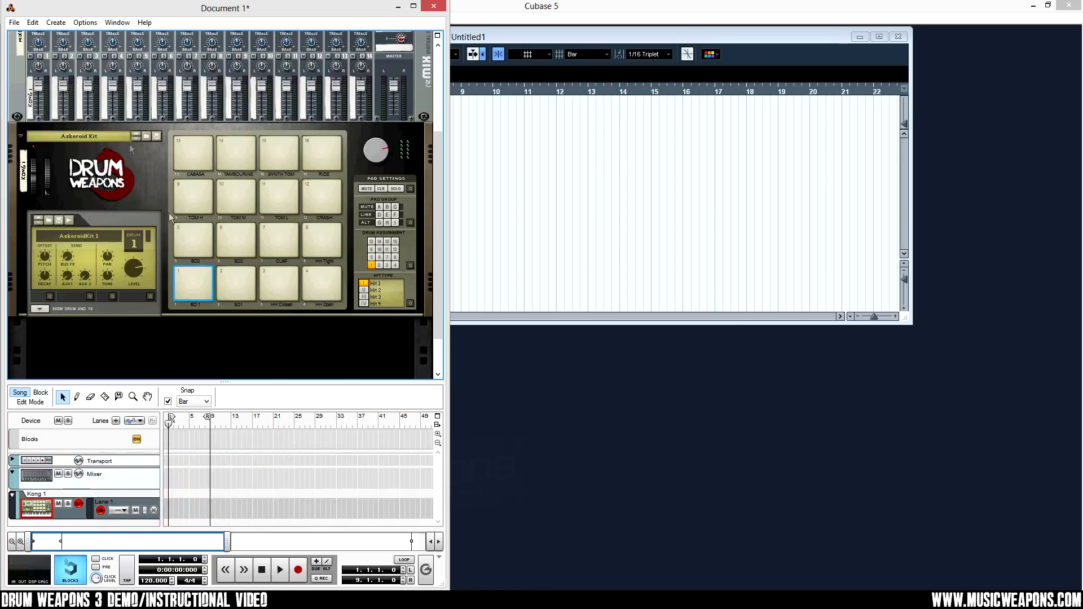
In Reason, view the kit list of the Drum Weapons Kong device, and collapse and re-expand the device.
left_click(100, 138)
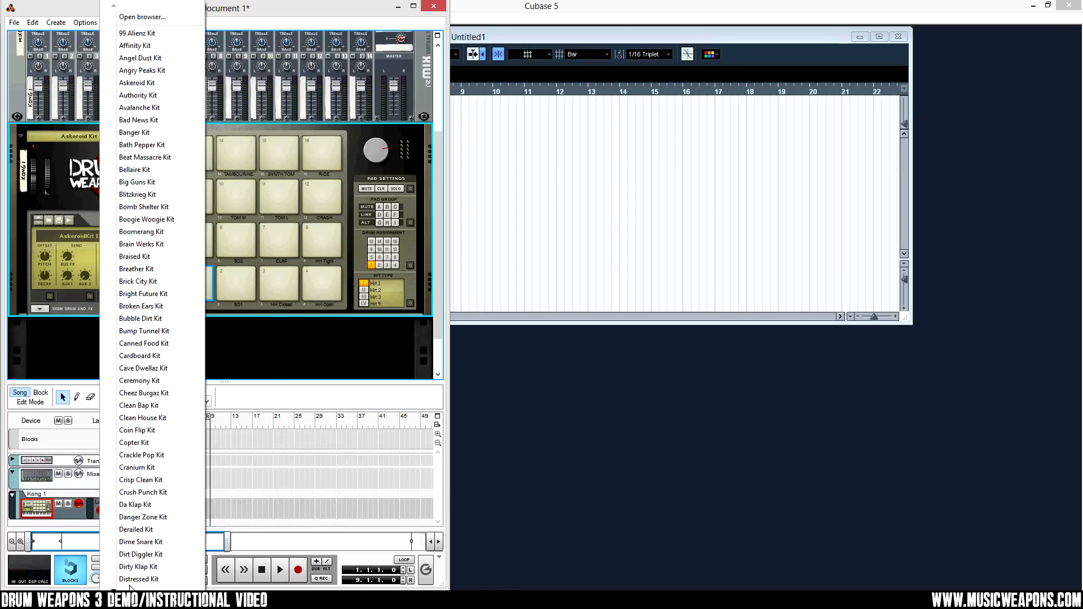
left_click(293, 352)
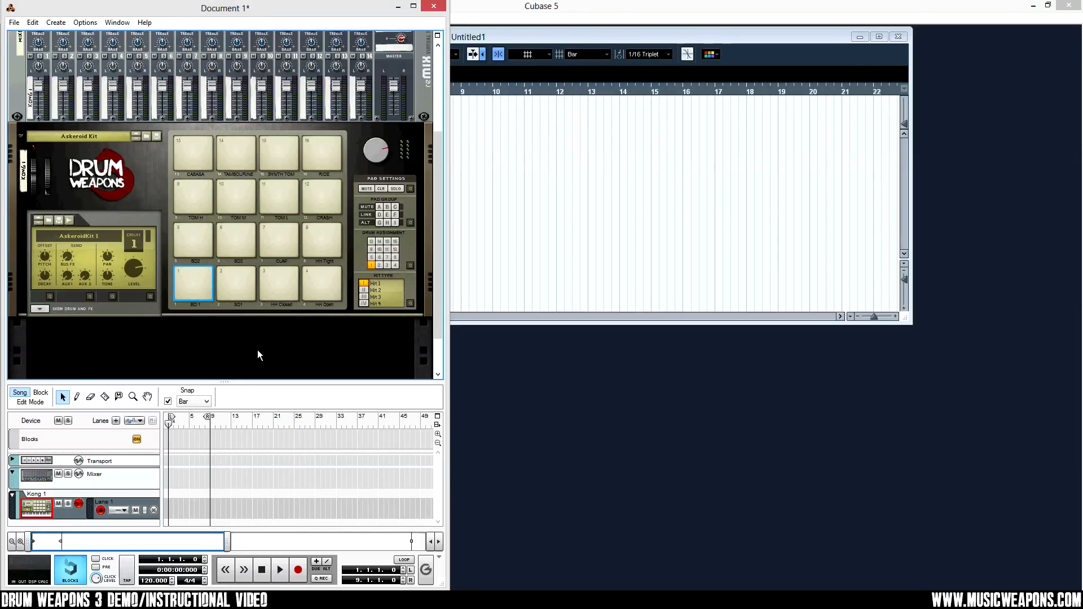
left_click(22, 135)
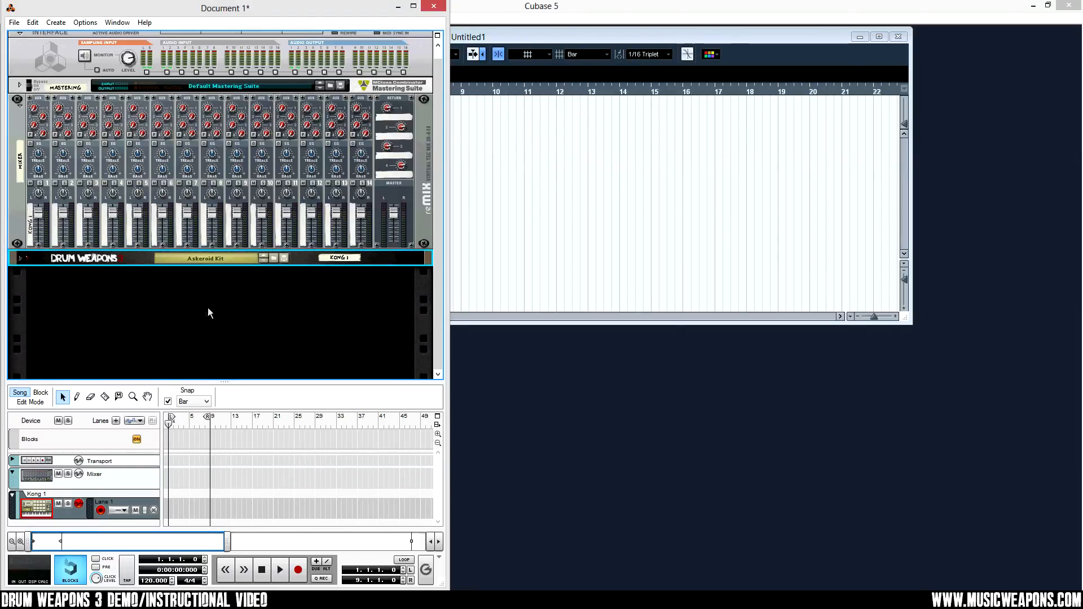
left_click(20, 258)
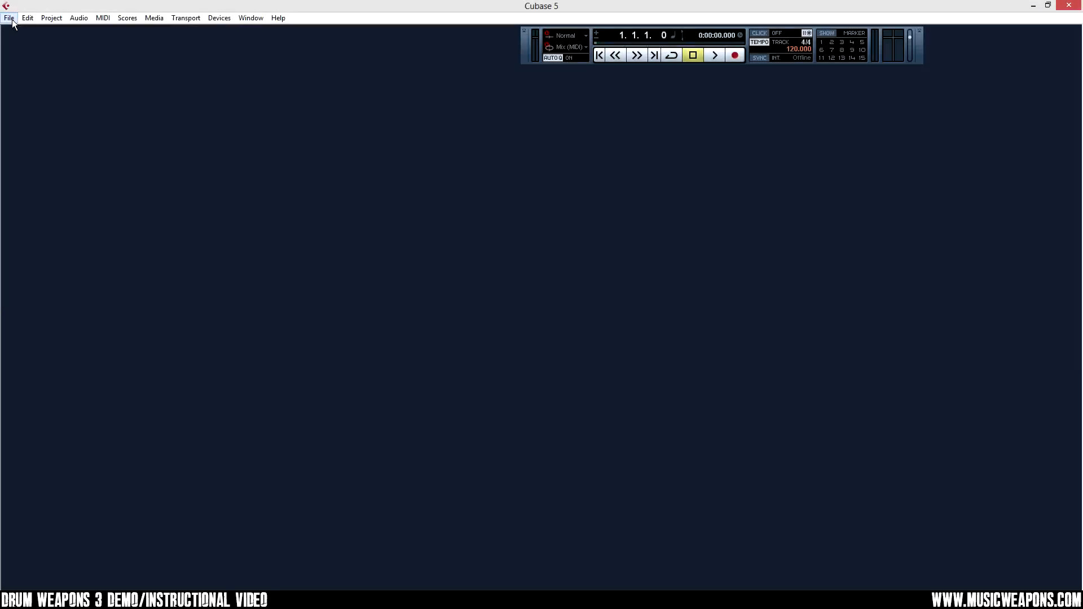
Create a new empty Cubase project in the !!PROJECTS!! folder and move its window up into the workspace's upper corner.
left_click(10, 18)
left_click(35, 31)
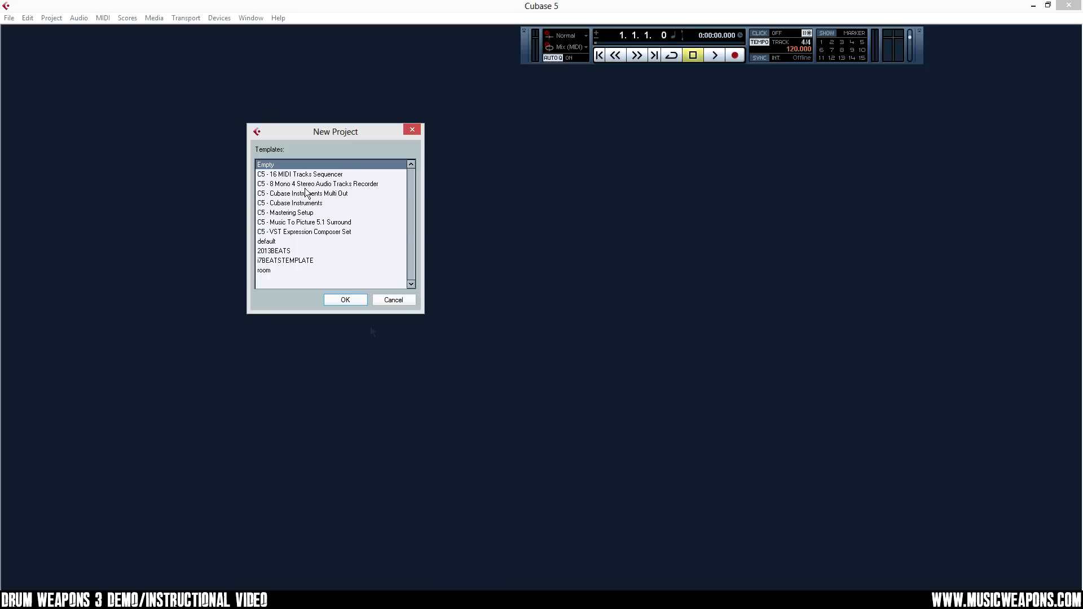
left_click(344, 300)
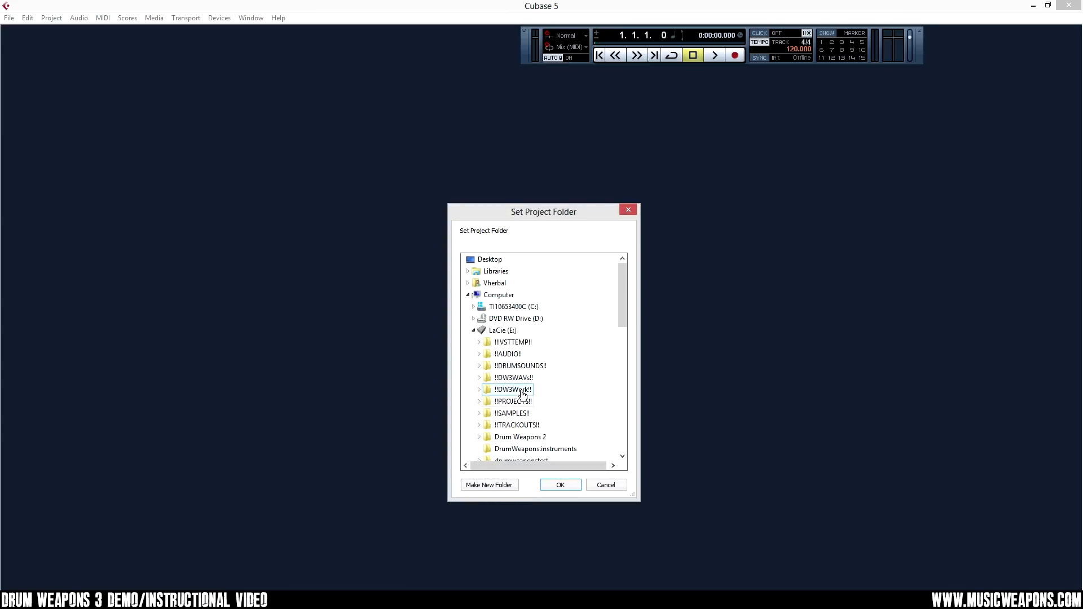
left_click(524, 402)
left_click(563, 485)
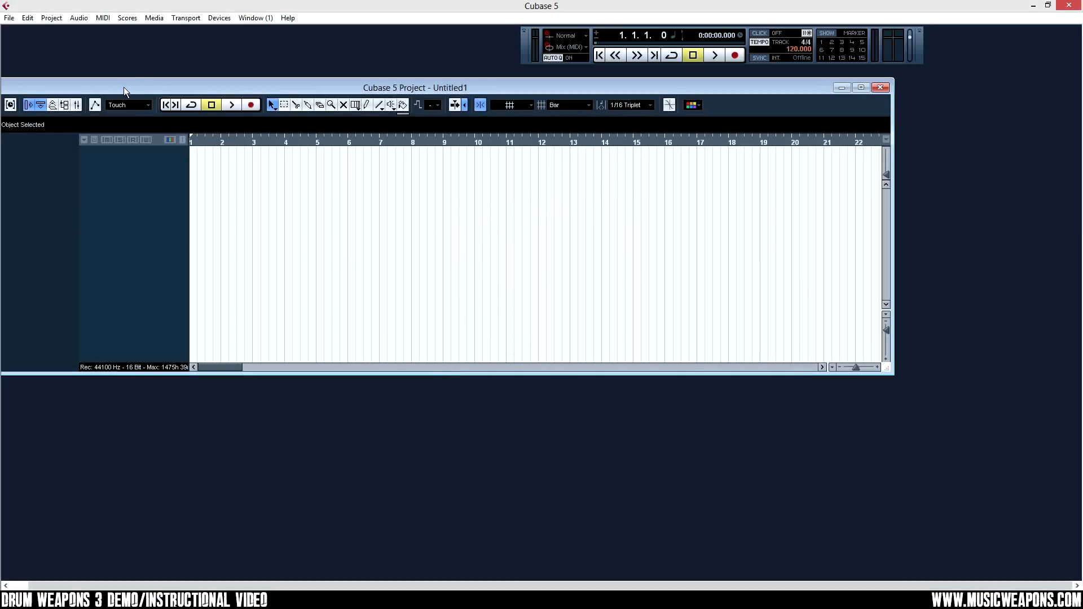
left_click_drag(124, 87, 143, 37)
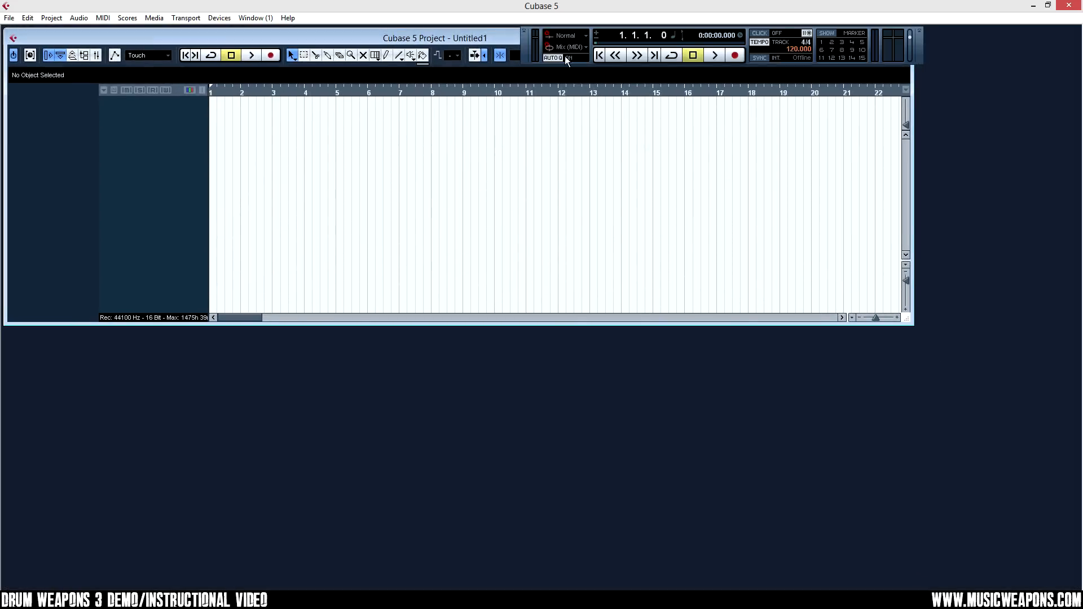
left_click(52, 18)
mouse_move(85, 31)
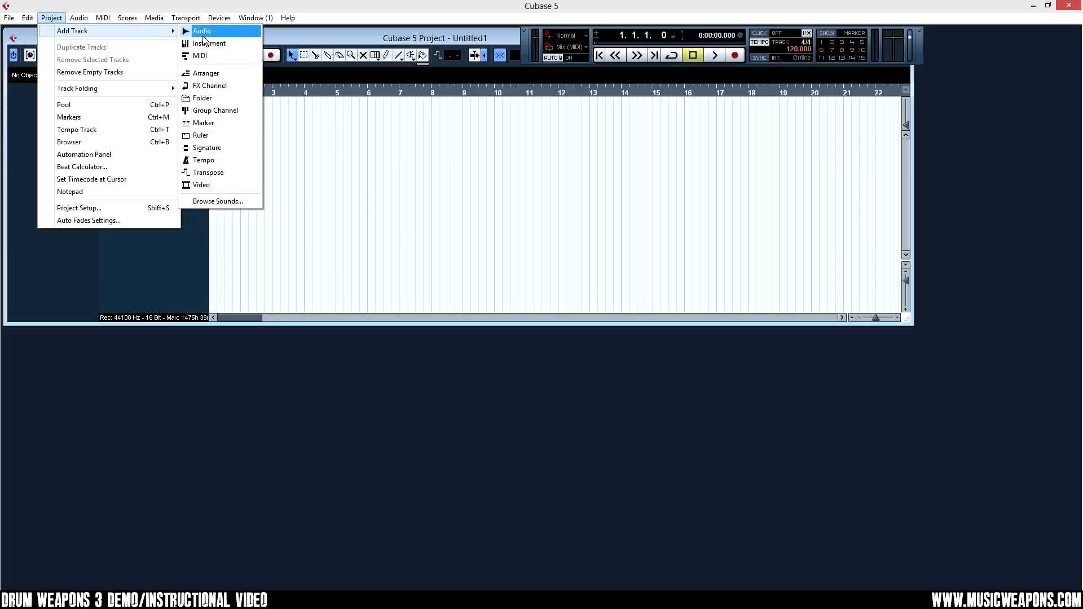
mouse_move(214, 23)
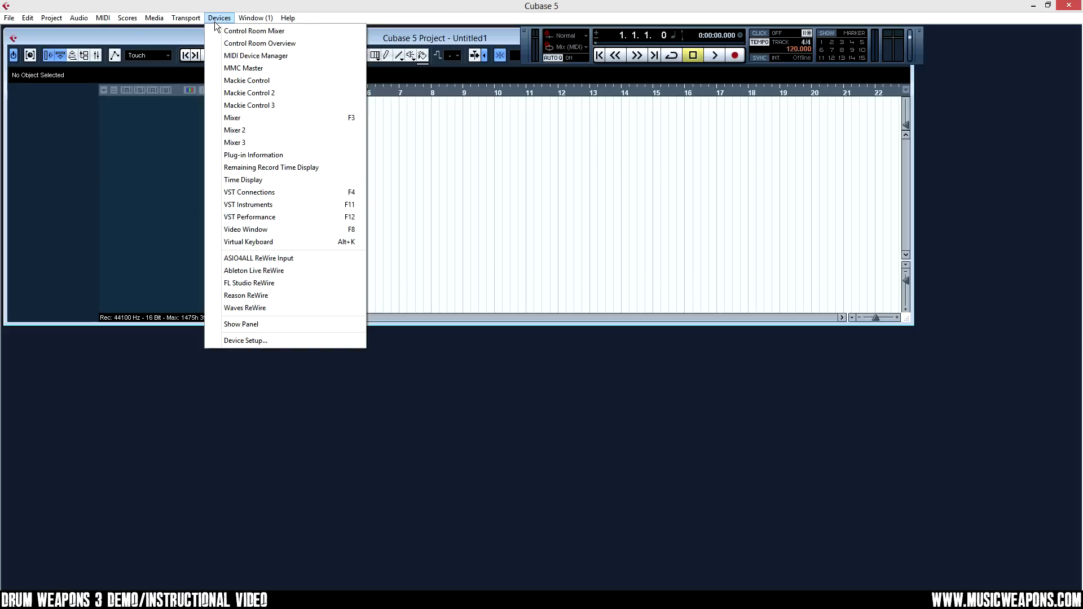
left_click(166, 153)
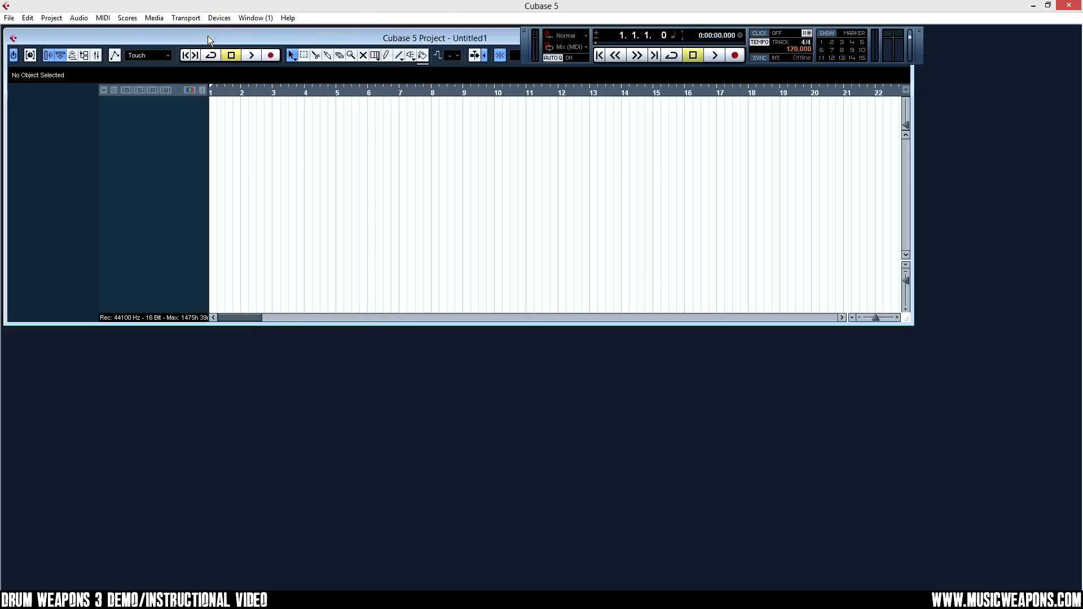
Show the VST Instruments rack, load DrumWeapons3 into slot 2 and create the MIDI track assigned to it.
left_click(214, 23)
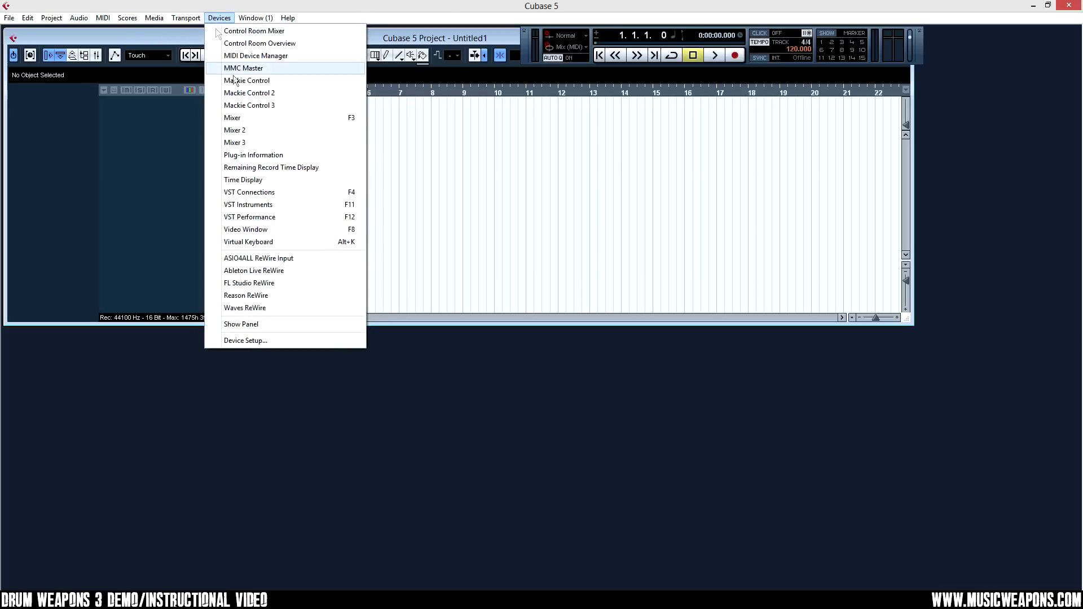
left_click(256, 205)
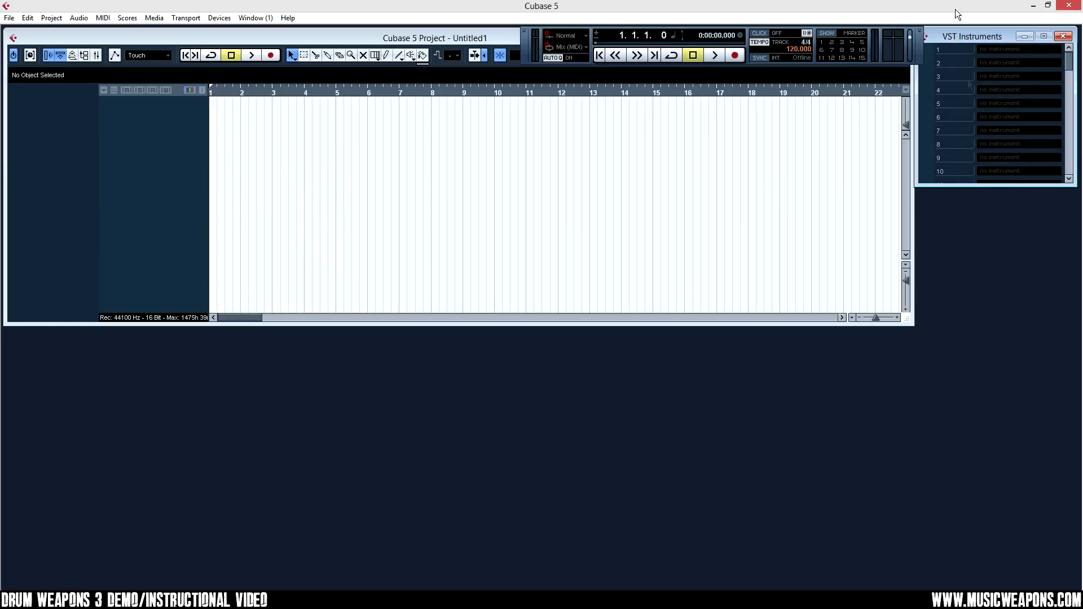
mouse_move(1071, 66)
left_mouse_down()
mouse_move(1071, 173)
mouse_move(1072, 59)
left_mouse_up()
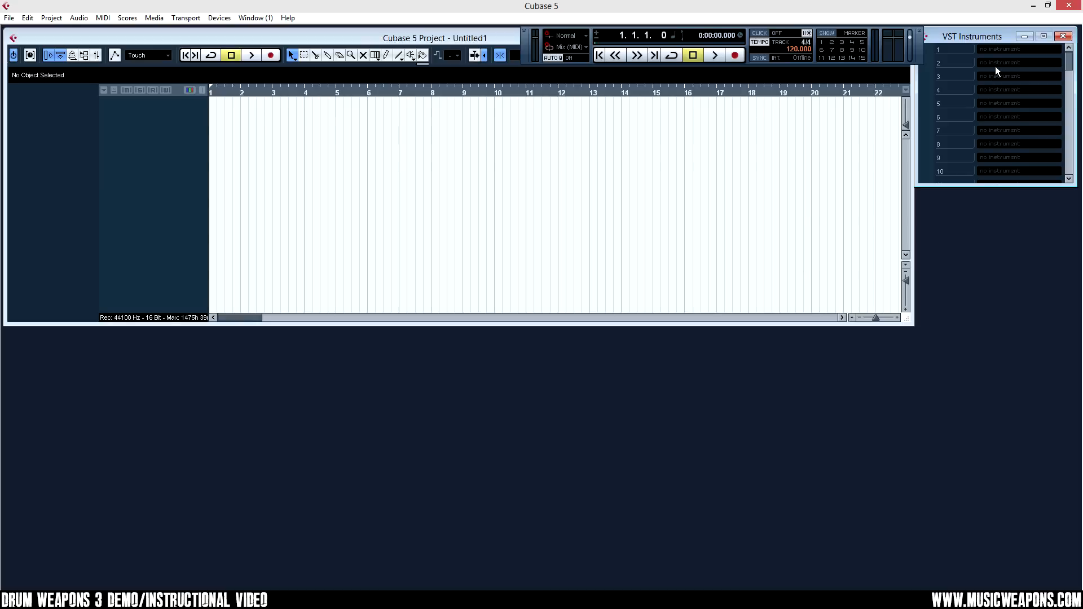
left_click(997, 61)
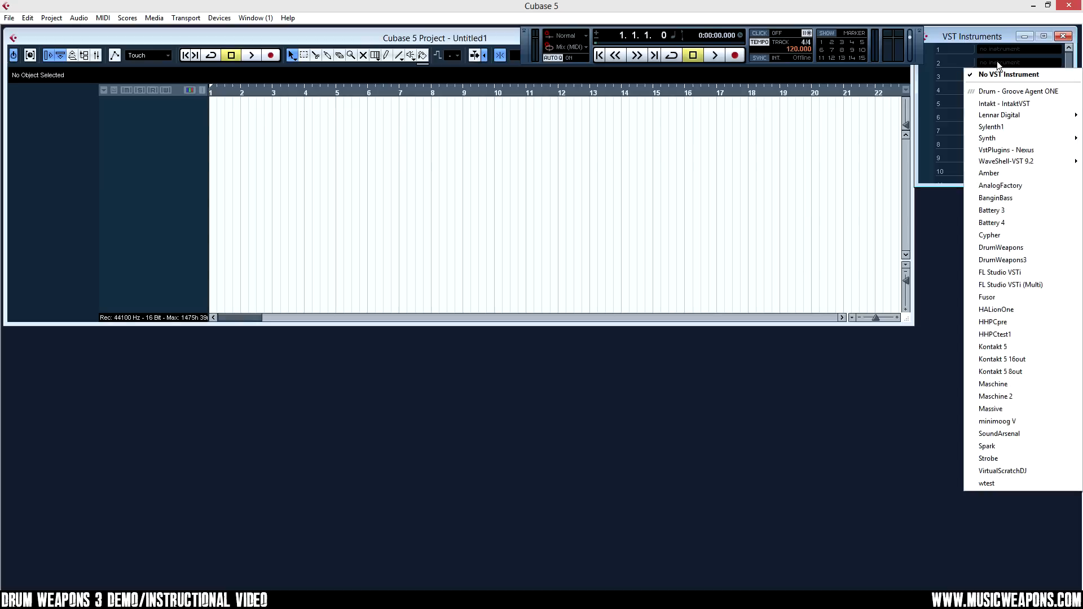
left_click(1002, 260)
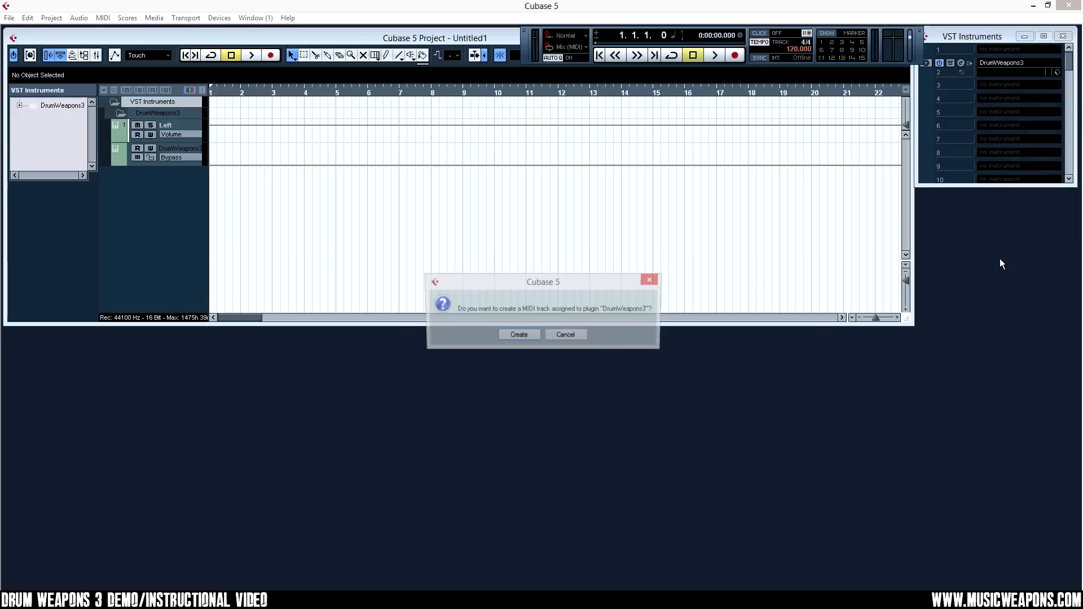
left_click(519, 335)
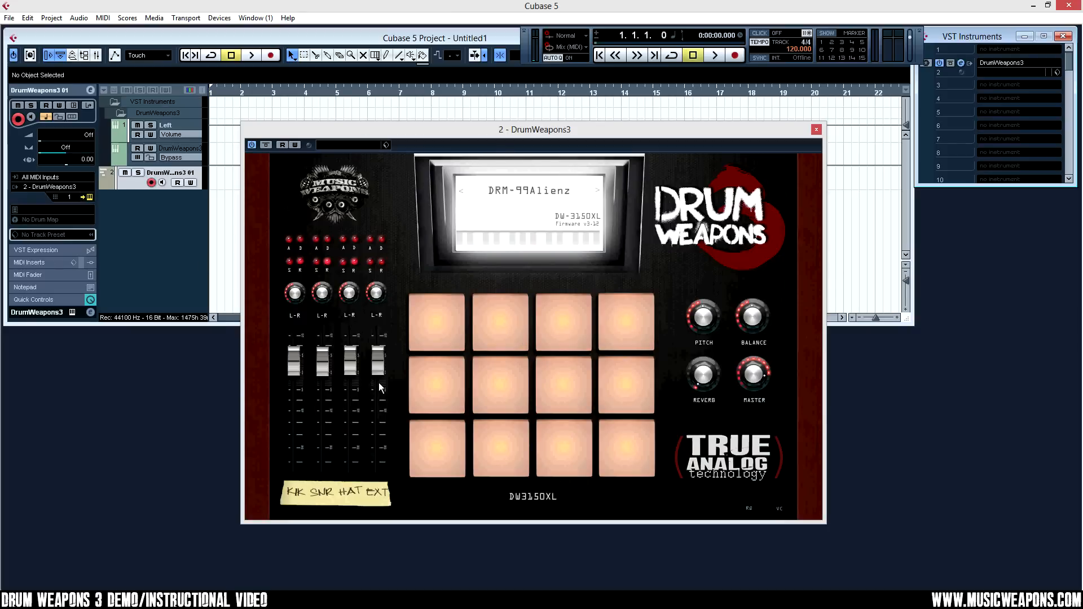
Show the mixer and audition the four pads in the lowest row of the DRM-99Alienz kit.
left_click(220, 18)
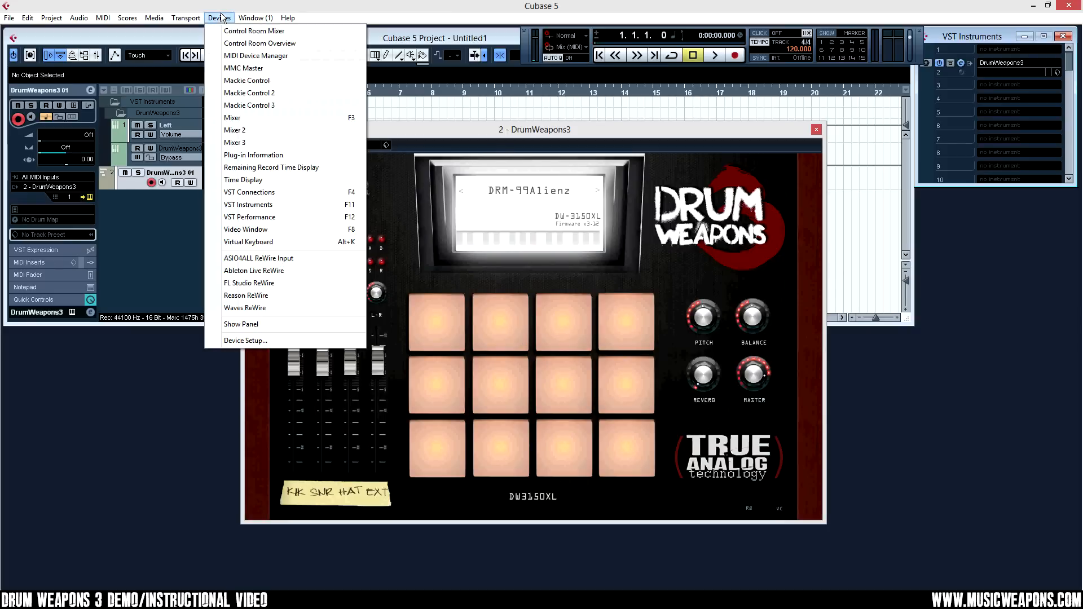
left_click(243, 118)
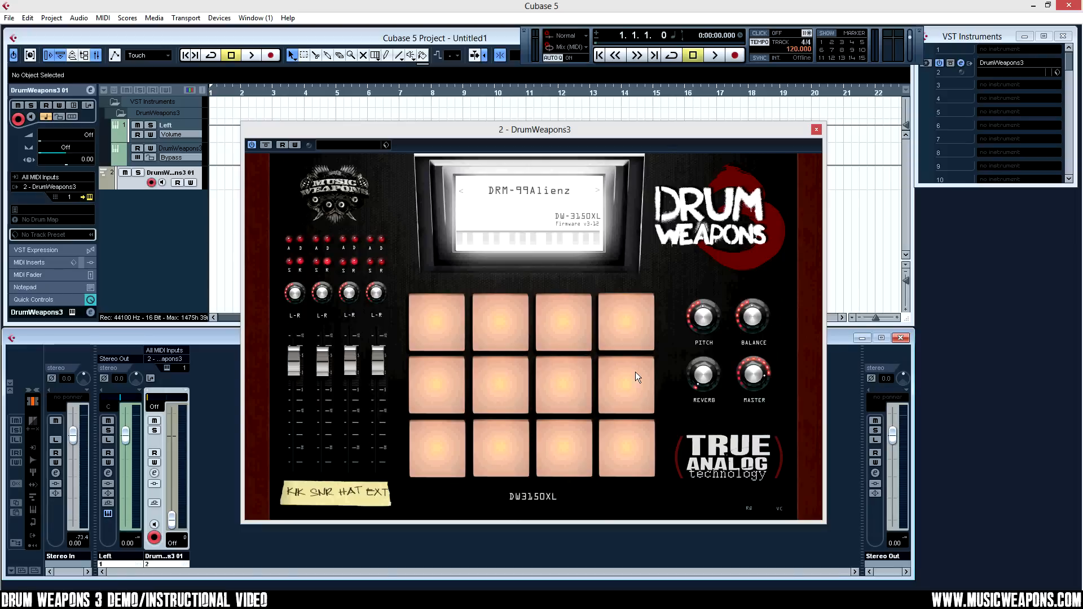
left_click(449, 448)
left_click(459, 452)
left_click(513, 449)
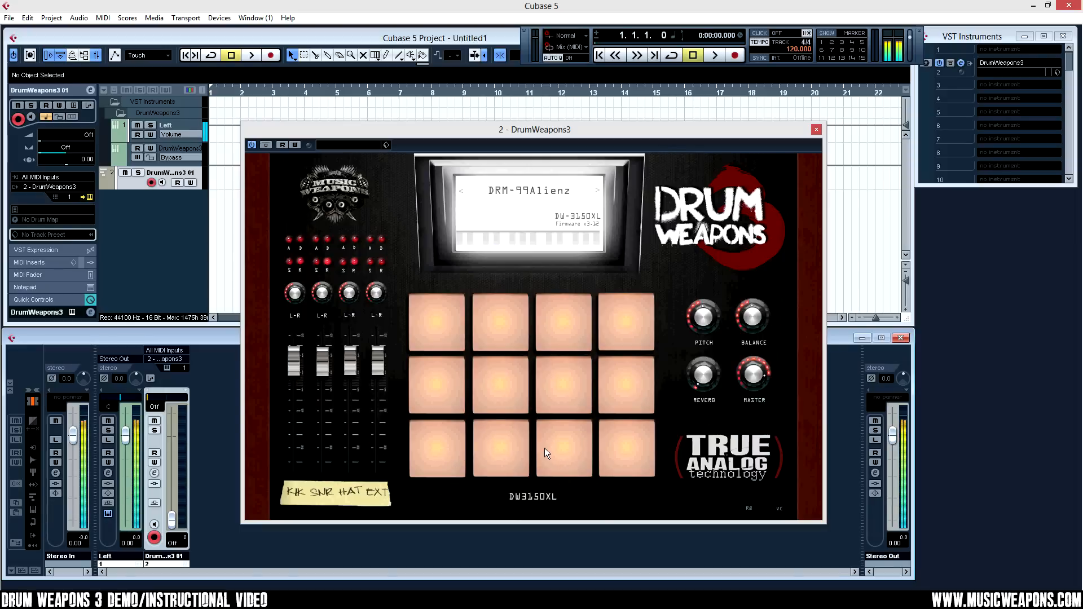
left_click(557, 445)
left_click(612, 443)
View the available MIDI inputs for the DrumWeapons3 track and keep All MIDI Inputs selected.
left_click(49, 177)
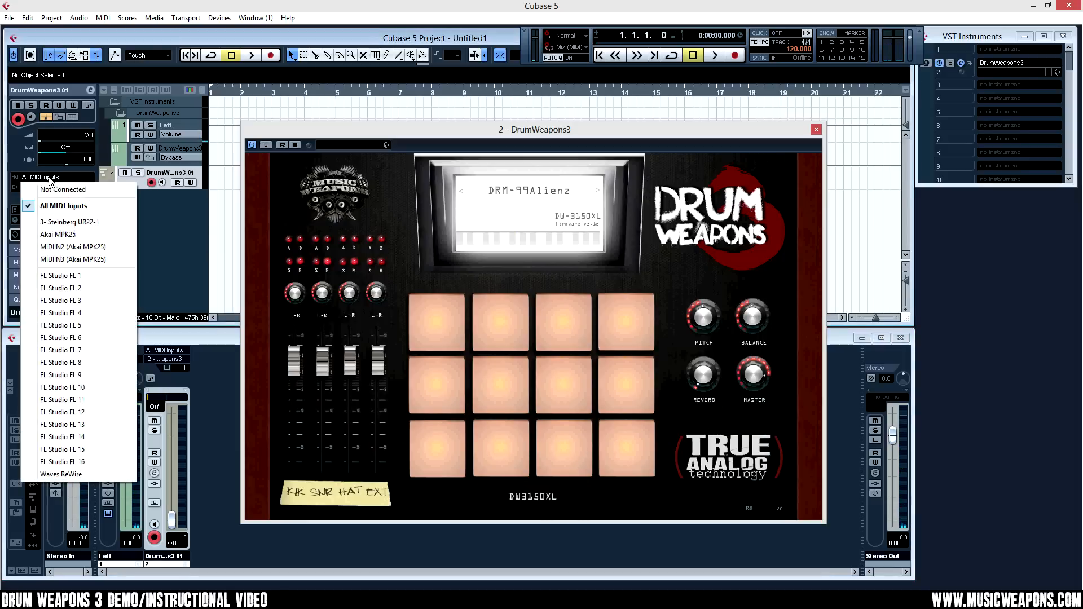
left_click(164, 236)
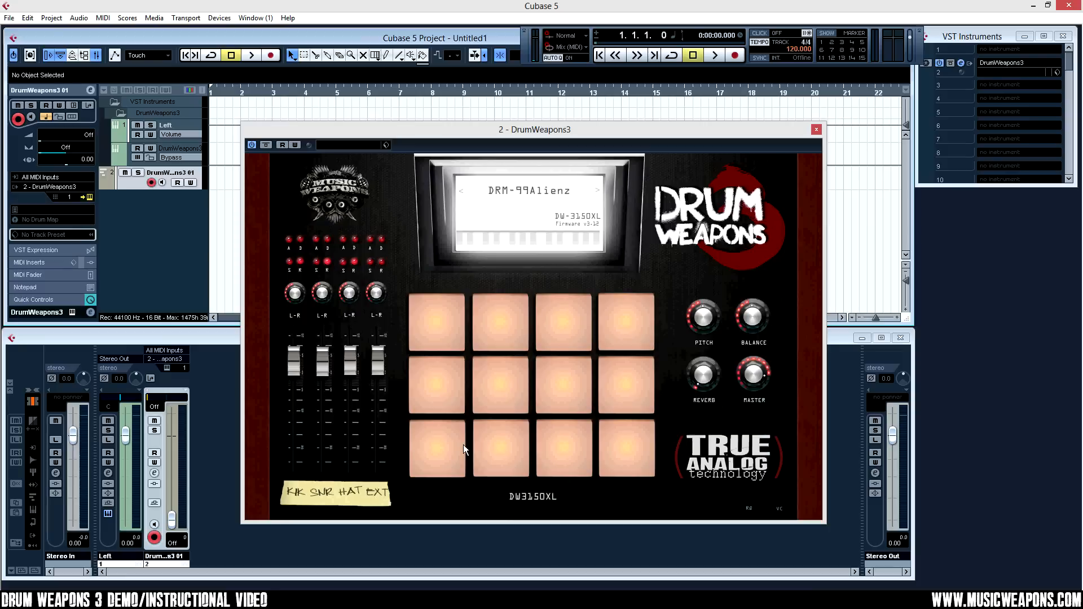
Load the PDR-Nibbler kit in DrumWeapons3 and audition the first two pads of the lowest row.
left_click(537, 193)
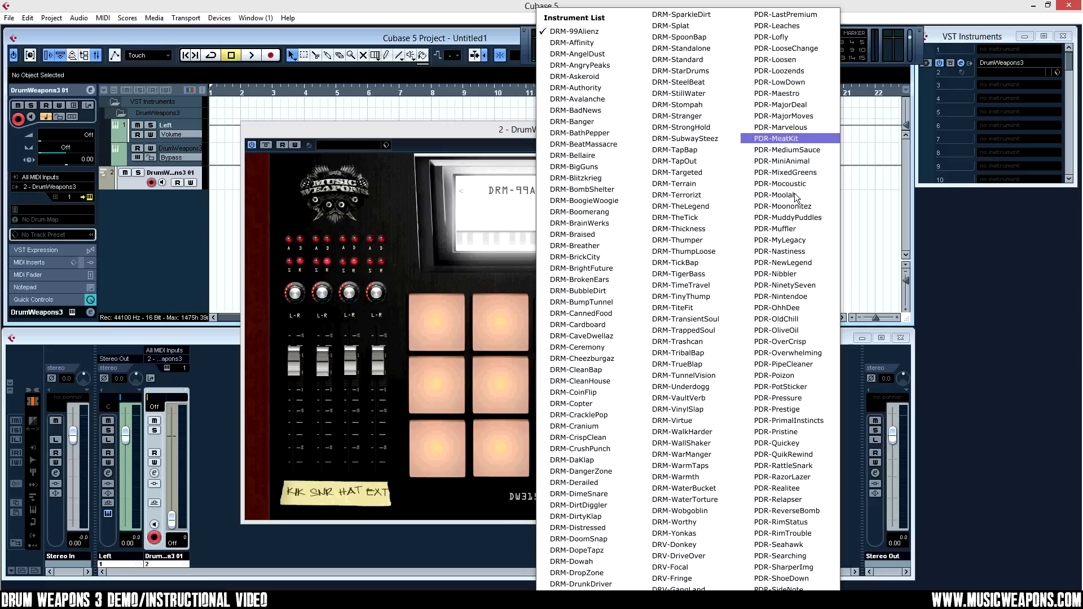
left_click(795, 265)
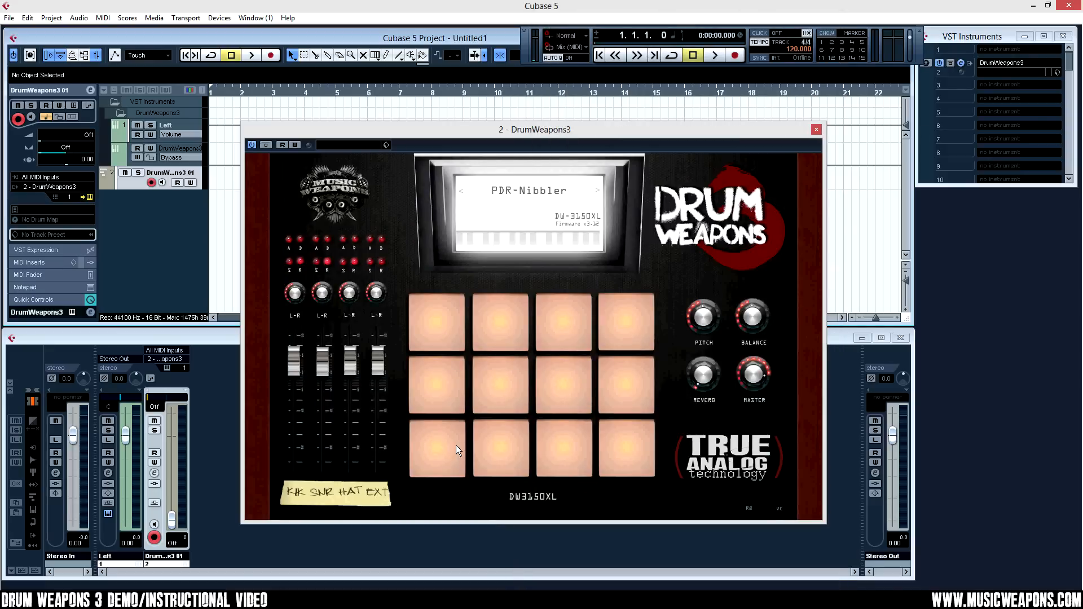
left_click(448, 446)
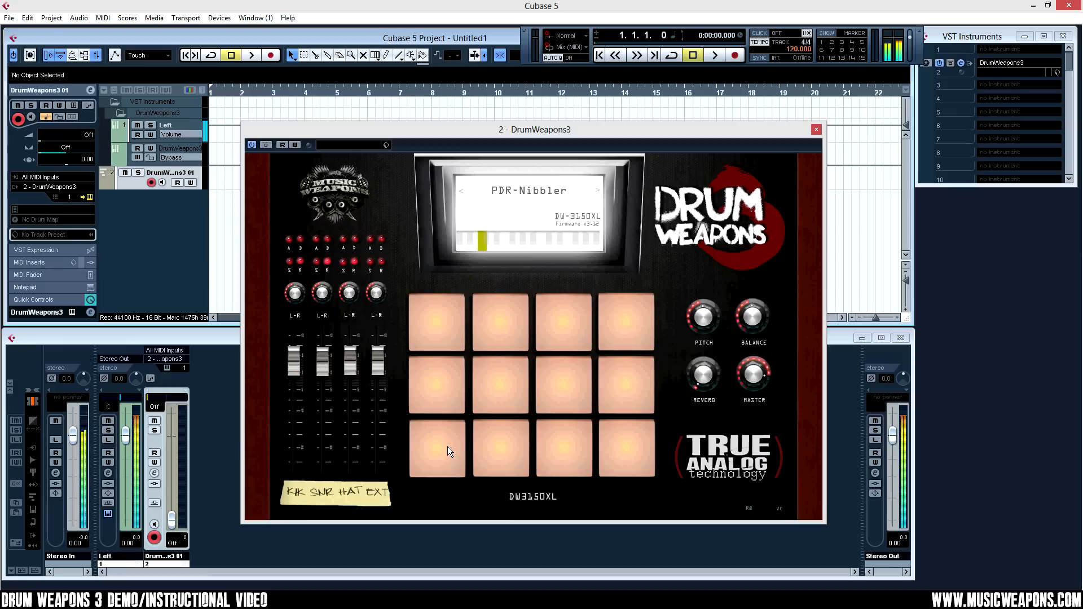
left_click(483, 446)
left_click(435, 454)
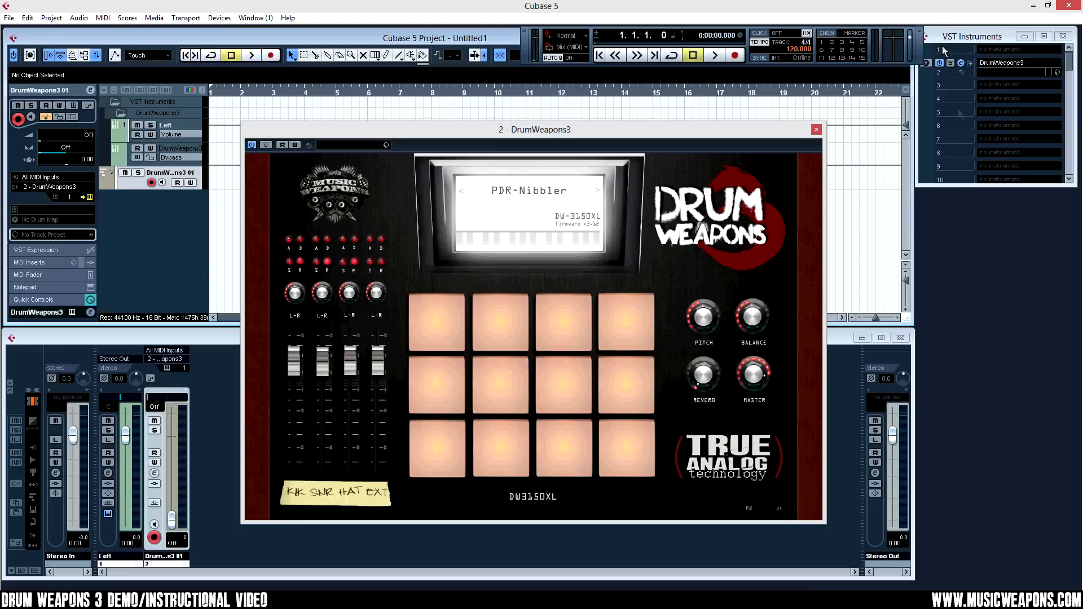
Activate the first two Right [Stereo] outputs of DrumWeapons3 in addition to its Left output.
left_click(976, 45)
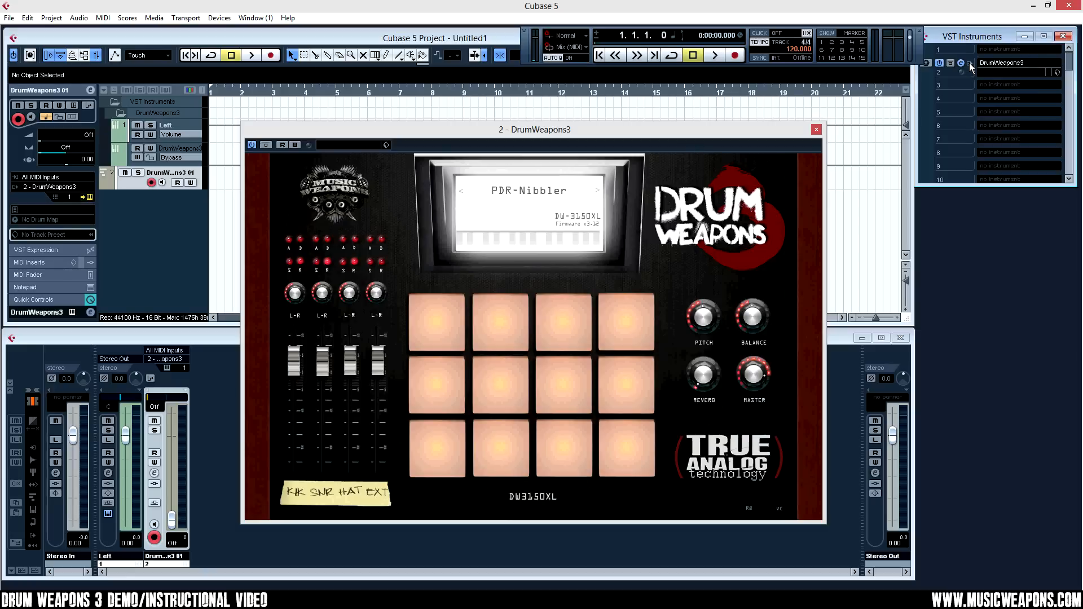
left_click(971, 67)
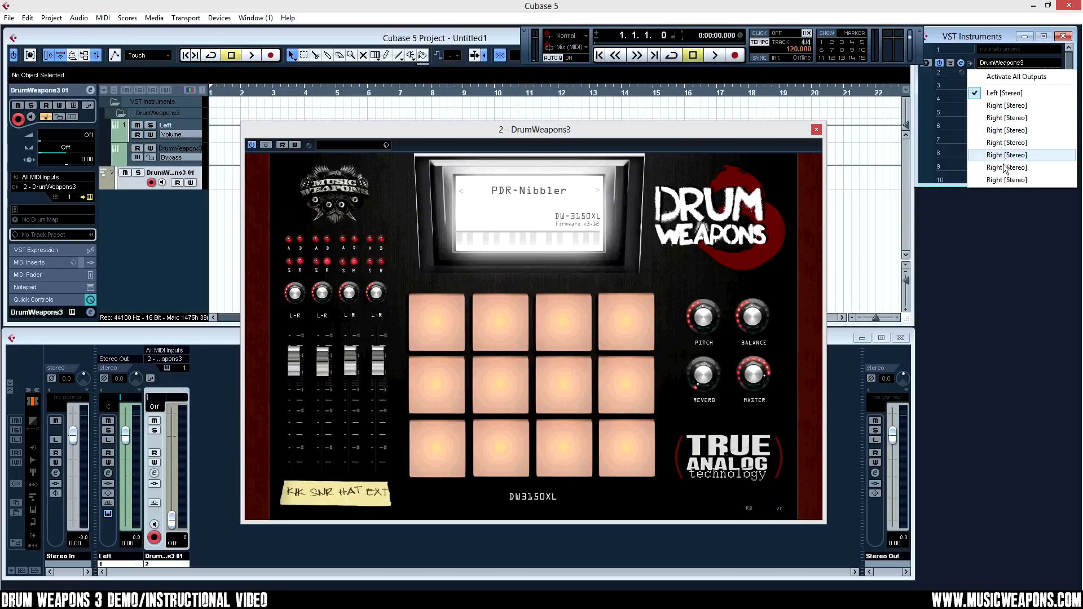
left_click(1013, 106)
left_click(971, 68)
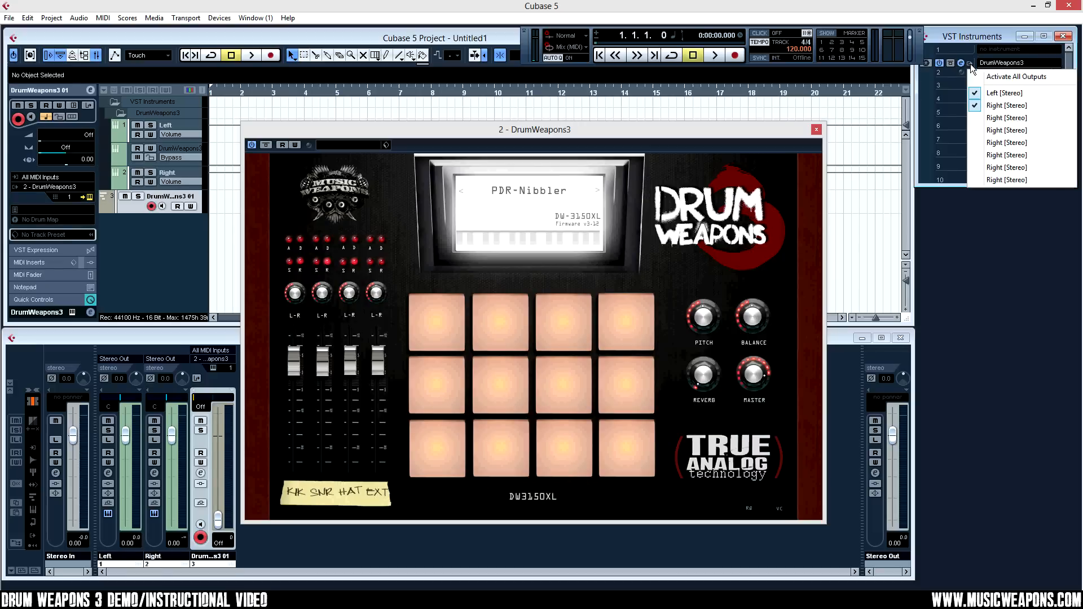
left_click(996, 119)
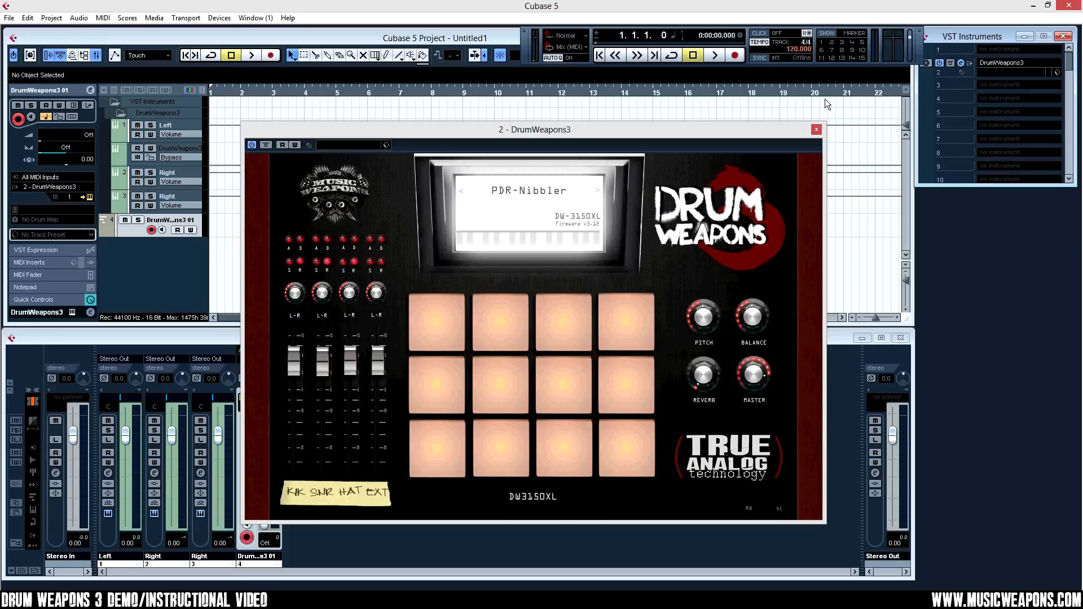
left_click(970, 63)
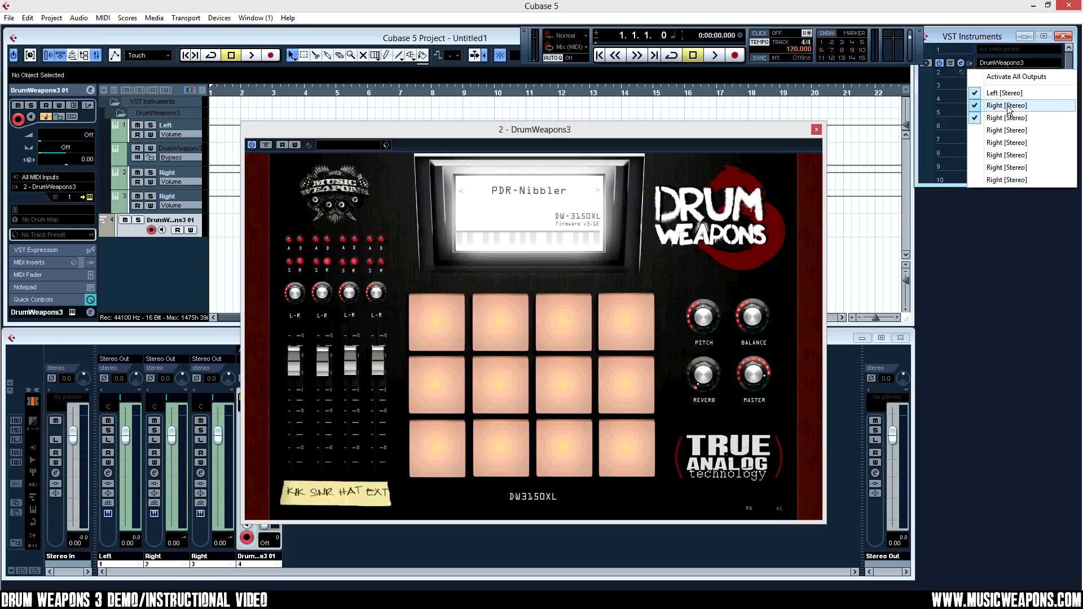
left_click(1008, 130)
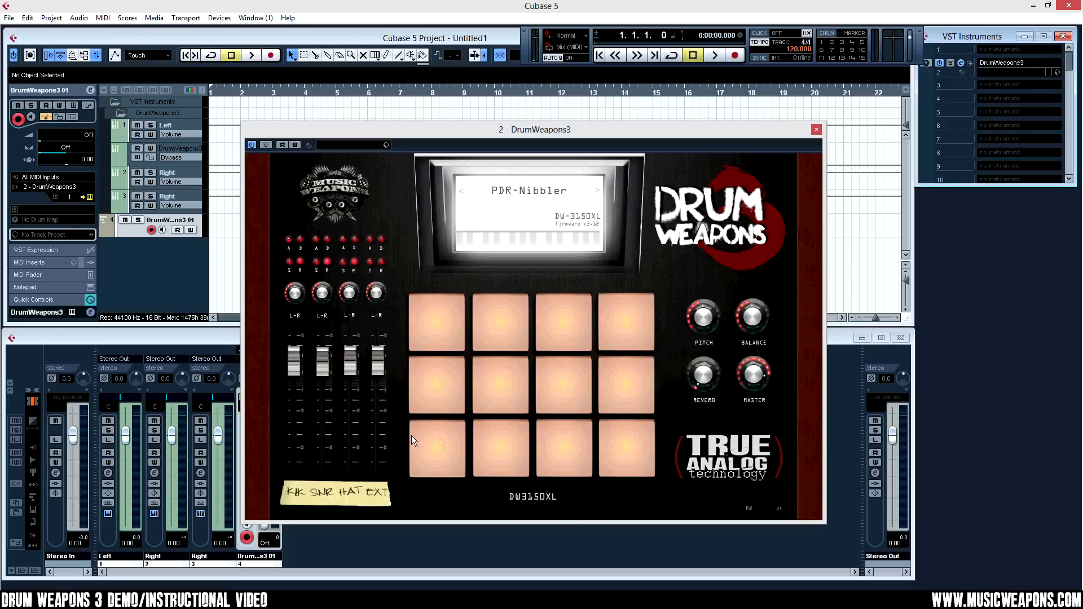
Audition the first three pads of the lowest row through the separate instrument outputs.
left_click(435, 449)
left_click(513, 452)
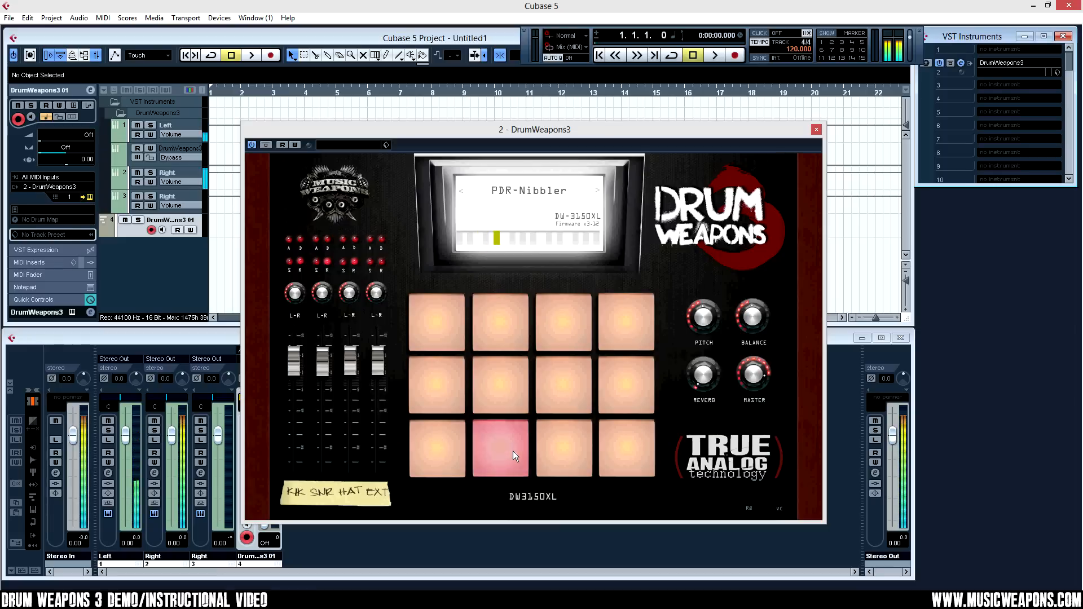
left_click(543, 451)
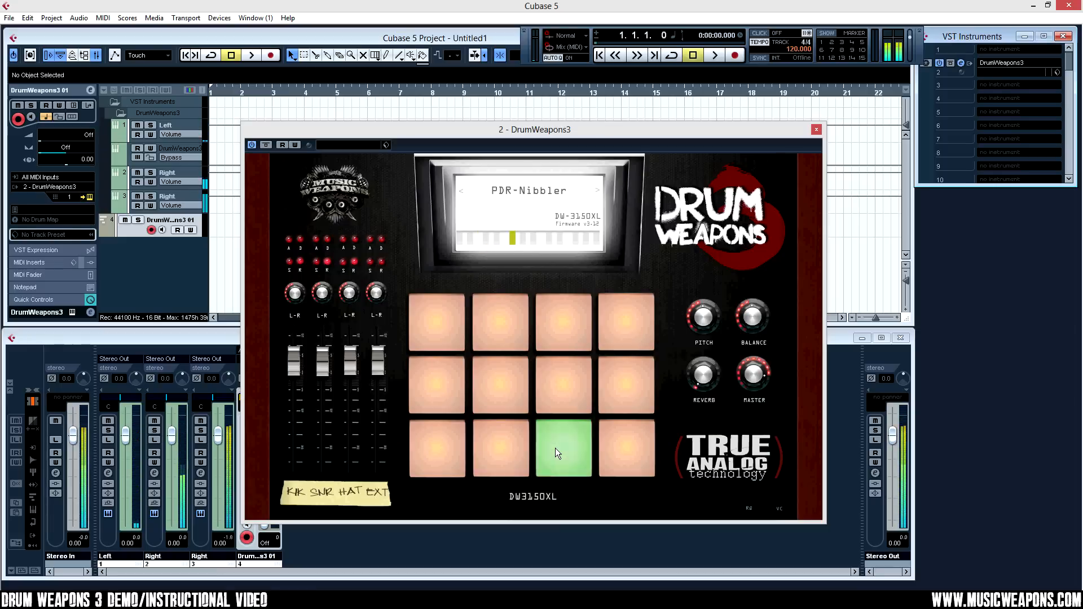
Rename the three DrumWeapons3 output channels in the mixer as kik, snr and hat.
double_click(117, 558)
type("kik")
key("Return")
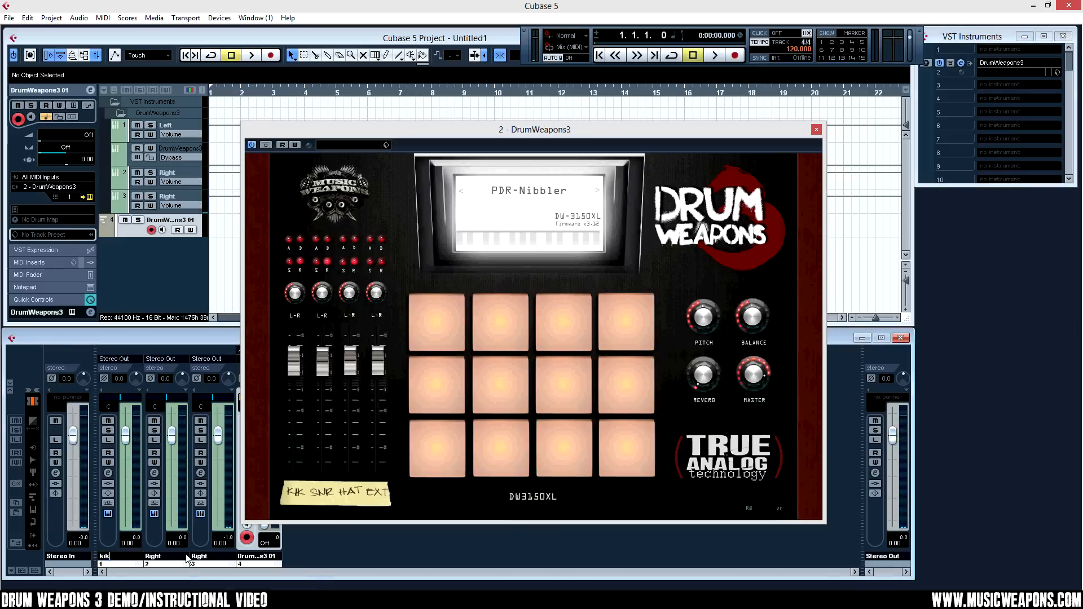
double_click(164, 557)
type("snr")
double_click(205, 556)
type("hat")
key("Return")
Uncover the mixer channels, hide the MIDI channel, and audition the second and third pads of the lowest row.
left_click_drag(496, 133, 567, 130)
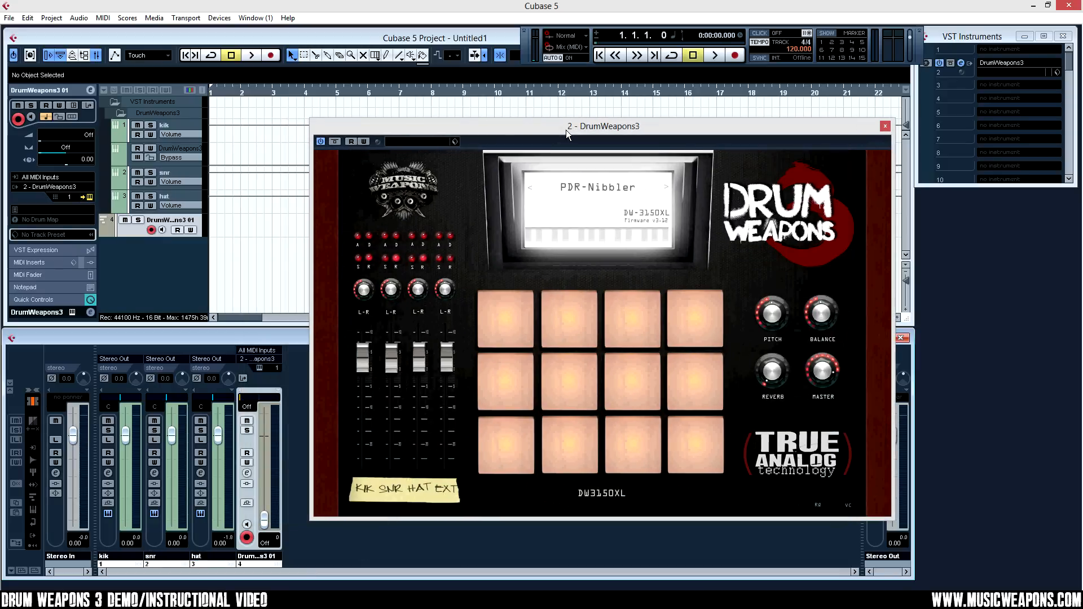
left_click(33, 497)
left_click(569, 441)
left_click(639, 442)
Add one stereo group channel track to the project.
right_click(263, 431)
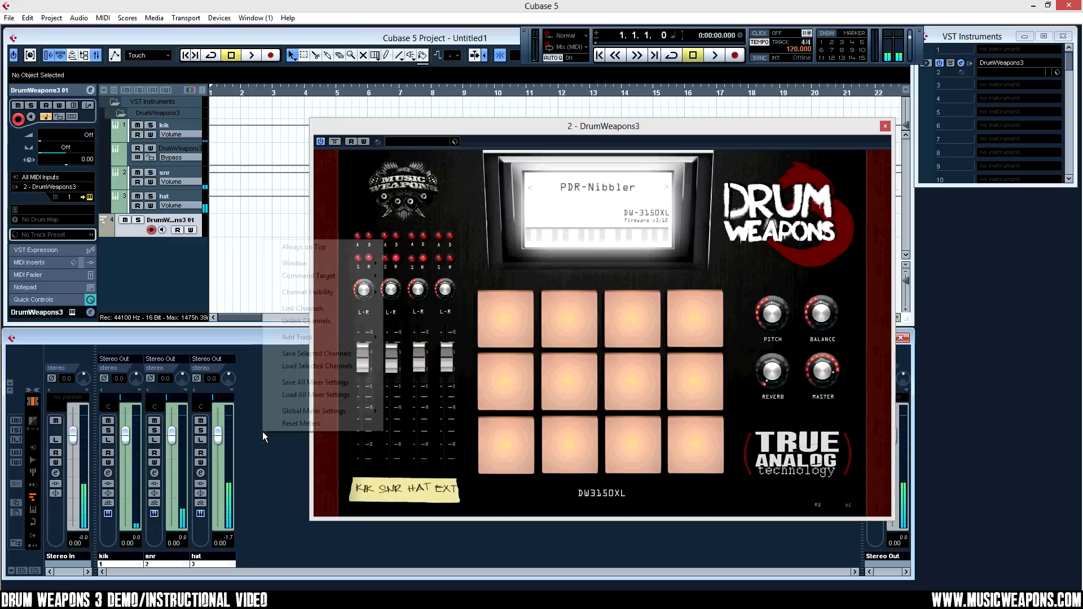
mouse_move(313, 337)
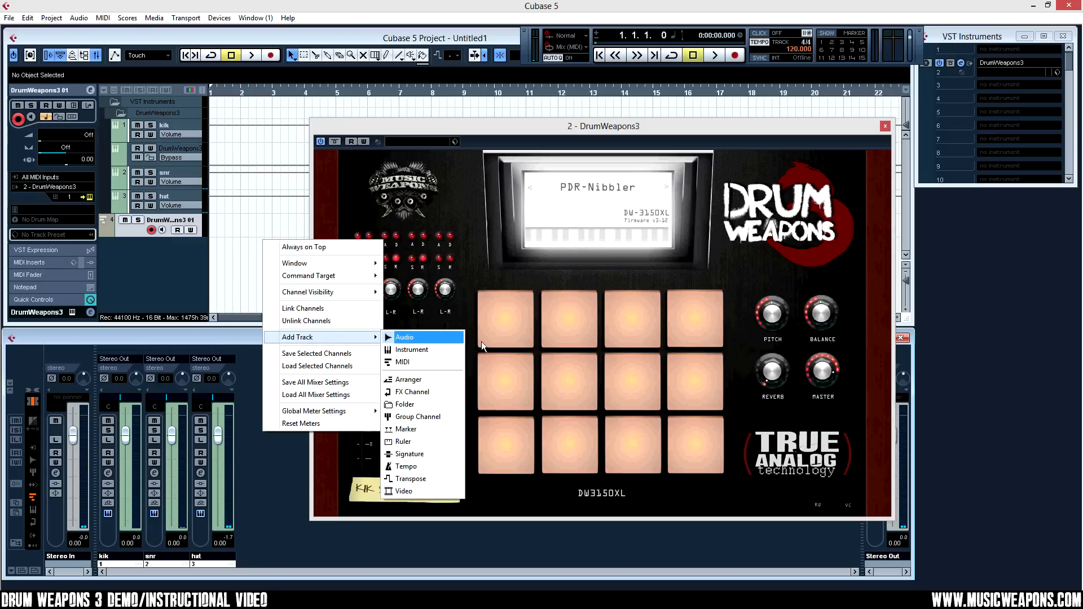
left_click(418, 417)
left_click(368, 221)
left_click(375, 246)
left_click(406, 264)
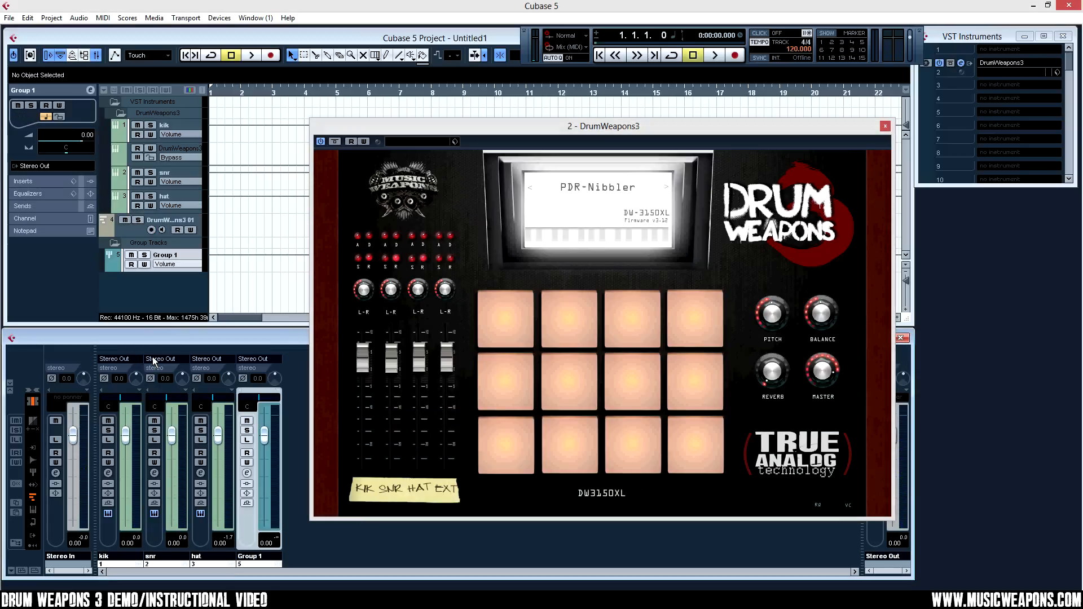
Route the outputs of the kik, snr and hat channels to Group 1.
left_click(115, 359)
left_click(144, 428)
left_click(149, 358)
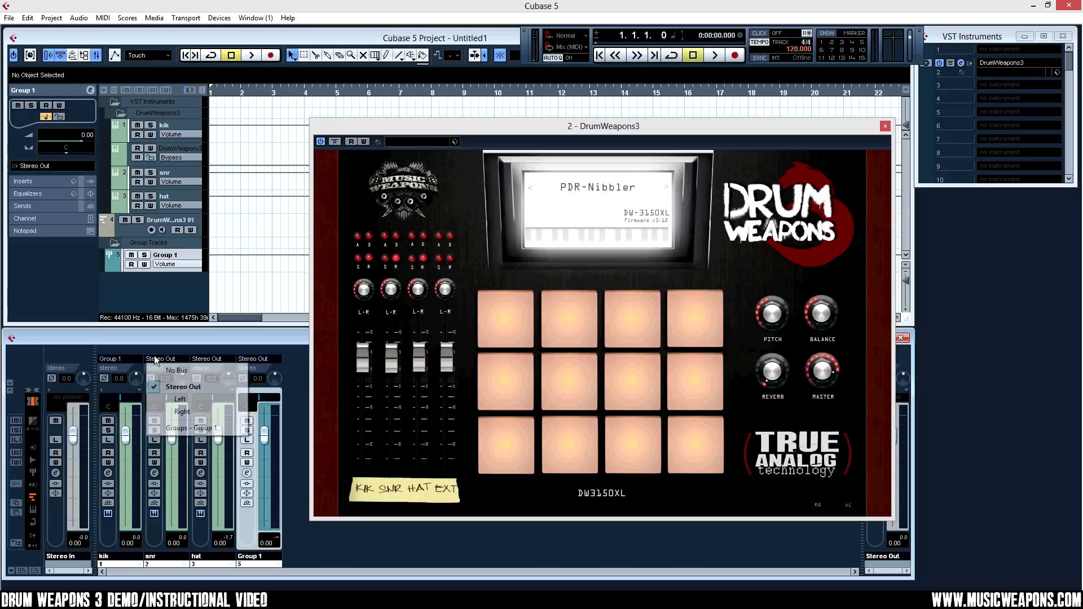
left_click(172, 428)
left_click(200, 362)
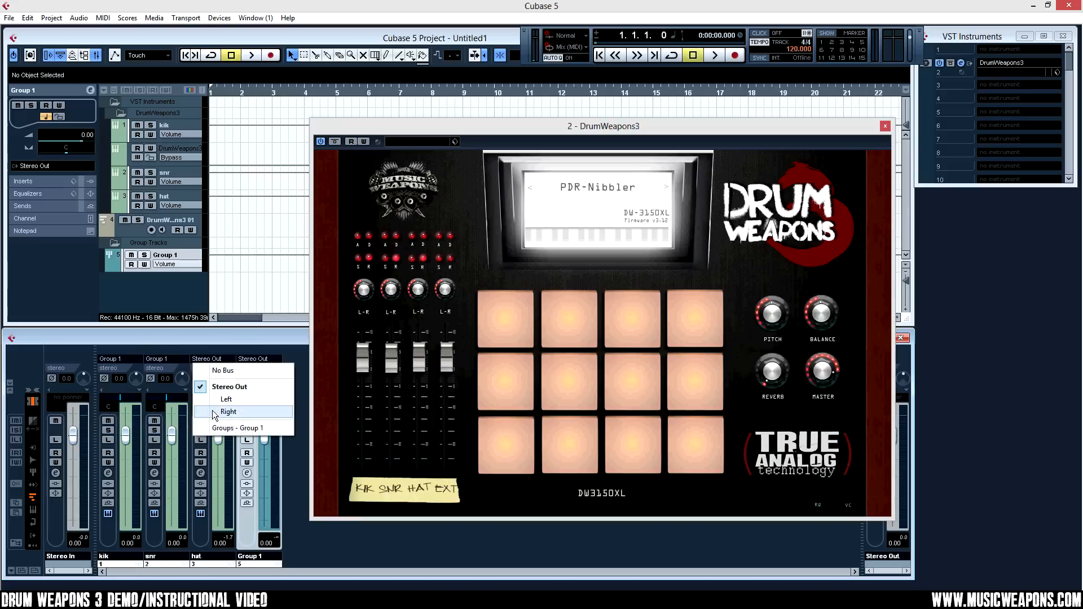
left_click(226, 429)
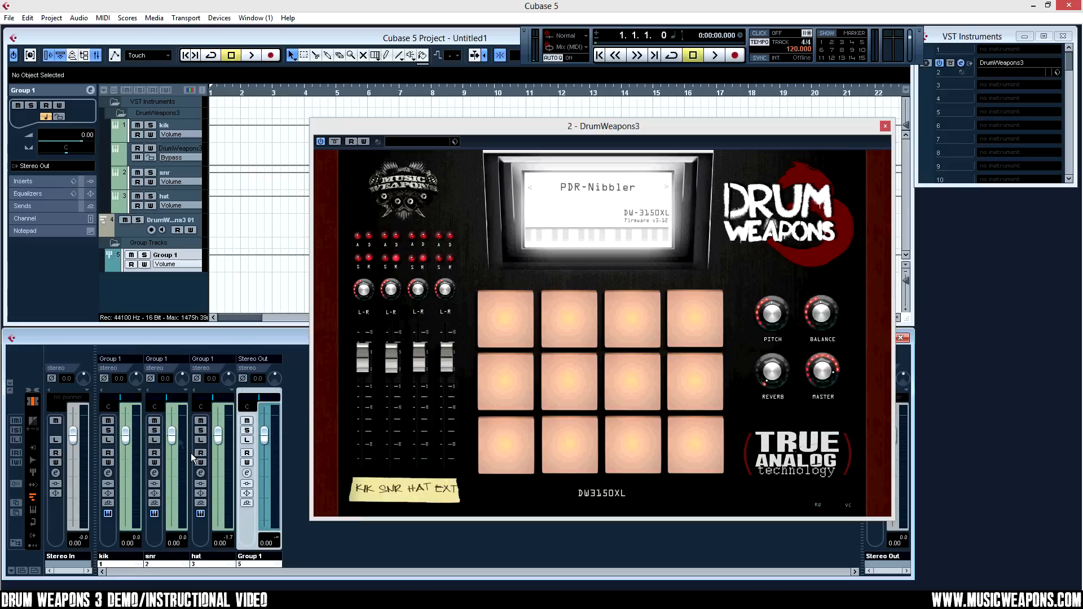
Audition the kick, snare and hat pads through the group channel.
left_click(489, 452)
left_click(561, 455)
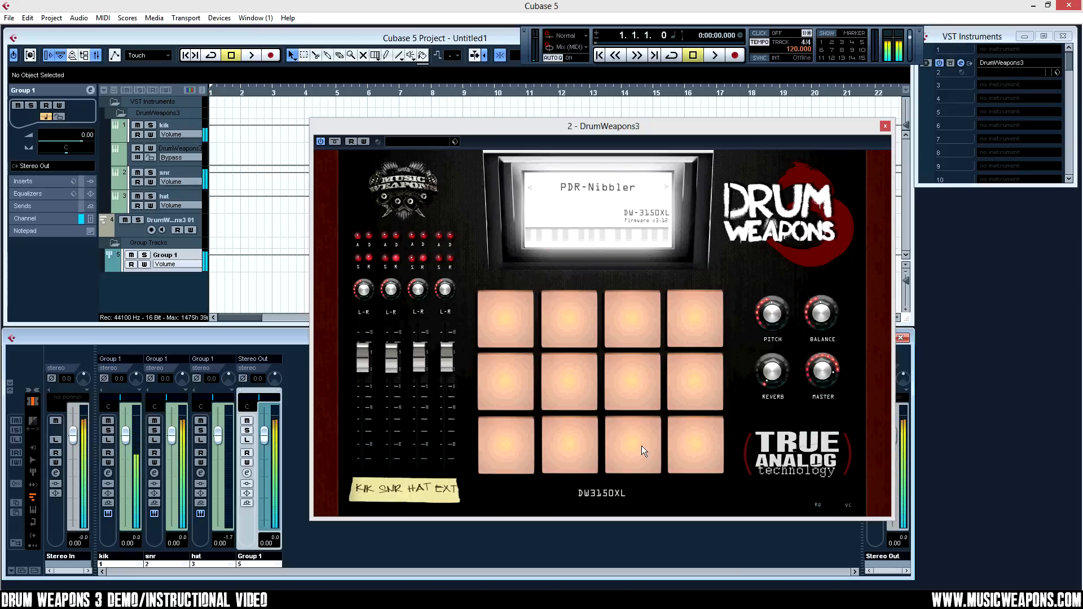
left_click(638, 448)
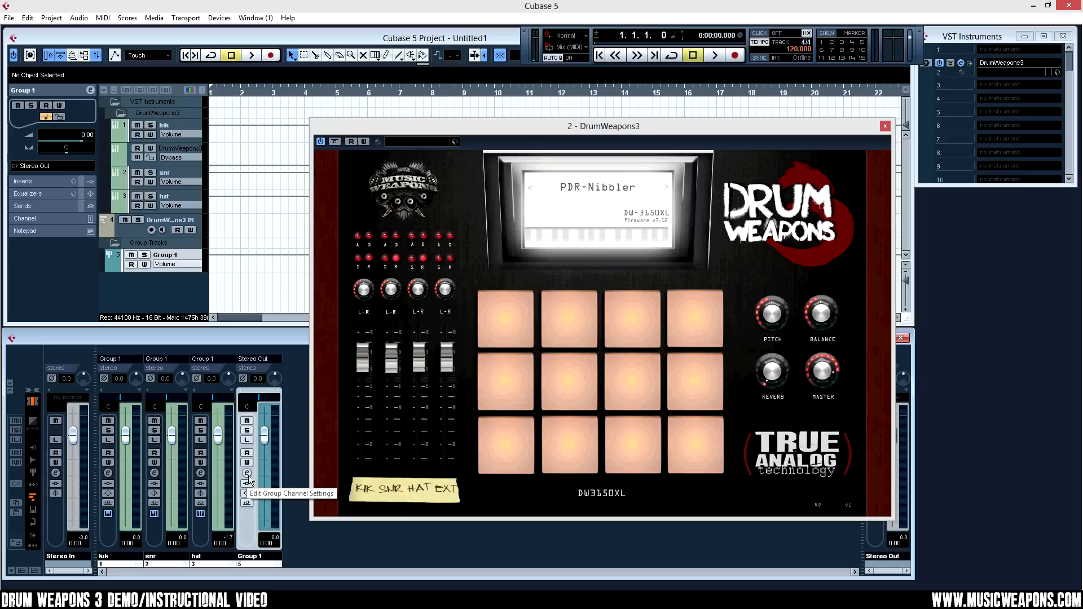
left_click(522, 444)
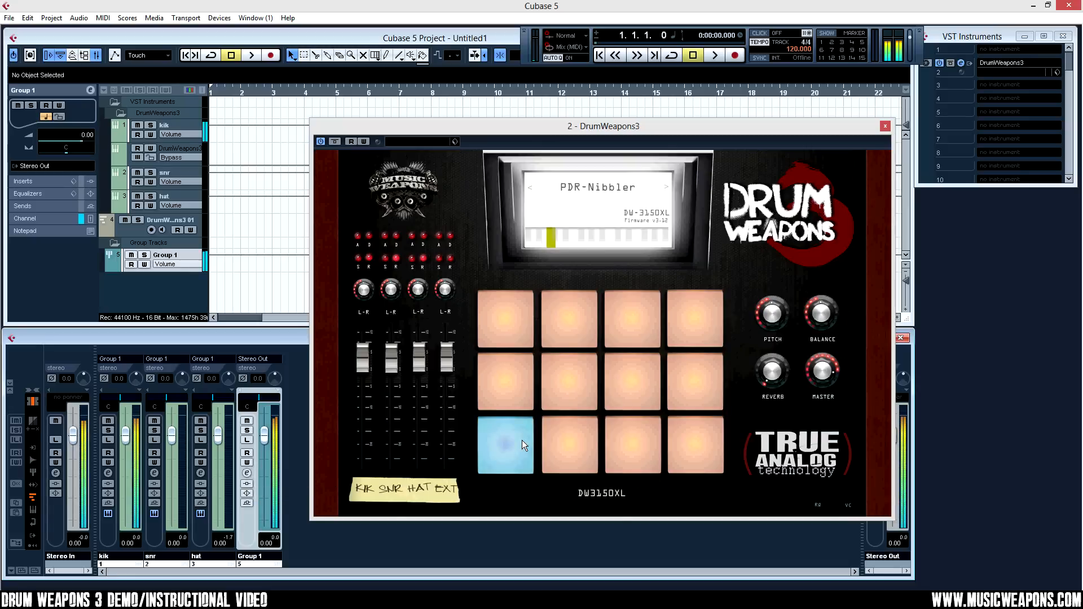
View and close the Group 1 channel settings, and collapse the VST Instruments folder in the track list.
left_click(247, 473)
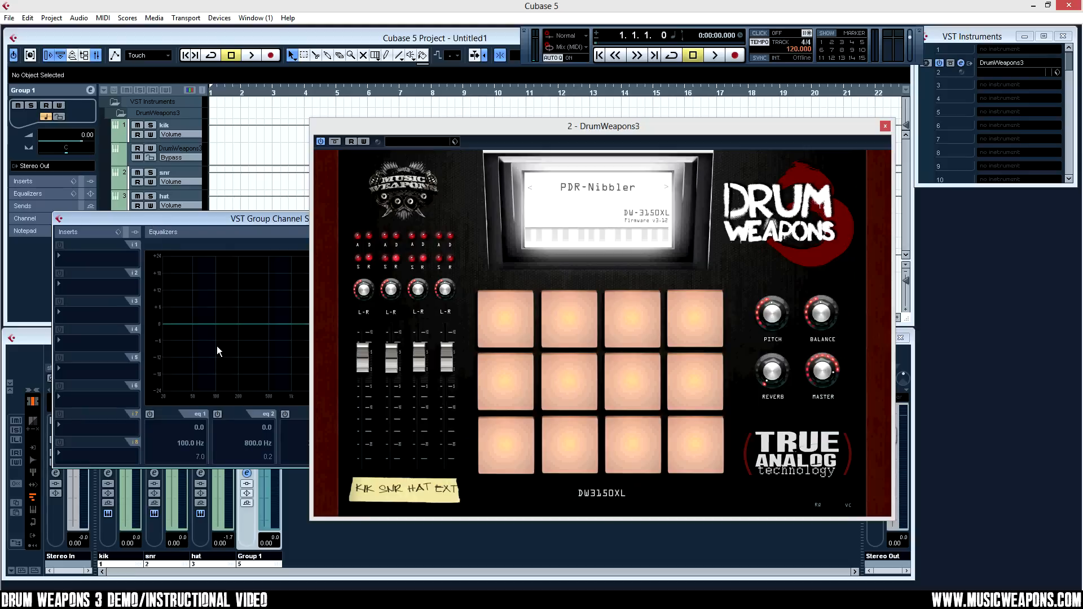
left_click_drag(276, 221, 255, 269)
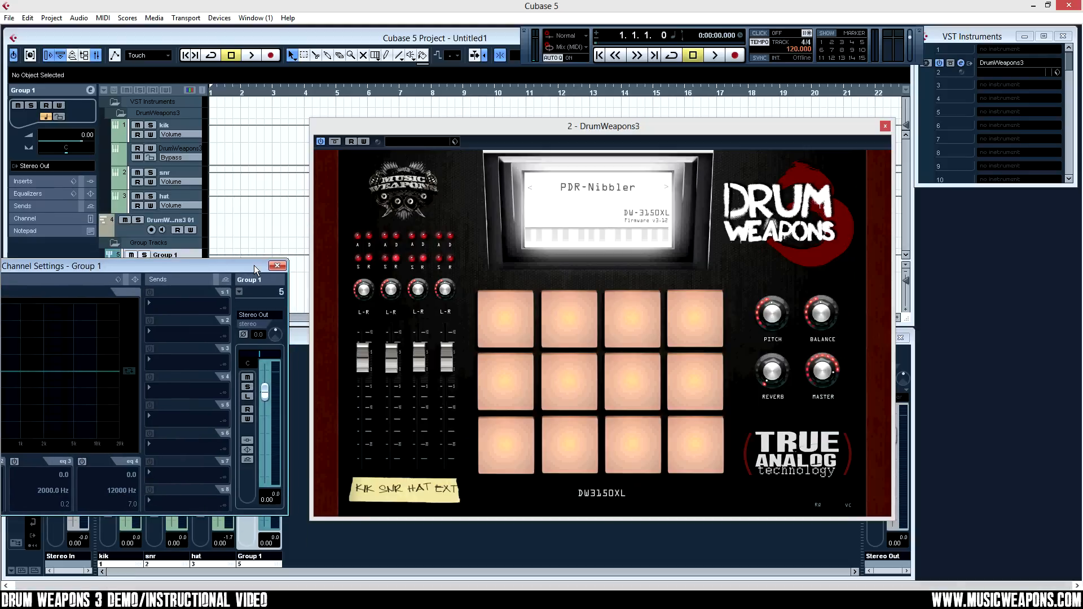
left_click(277, 265)
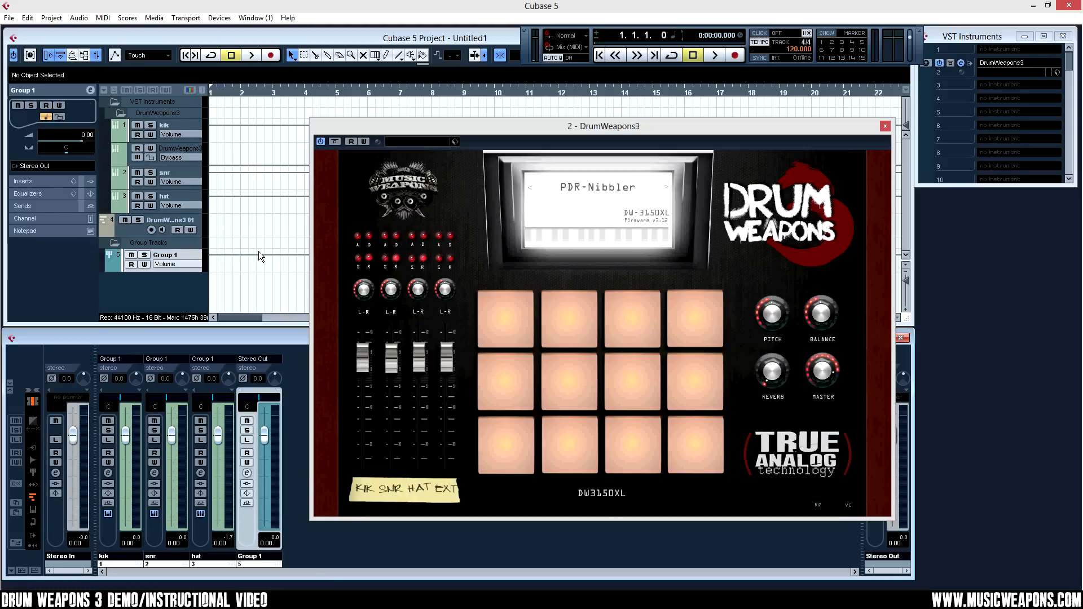
left_click(114, 104)
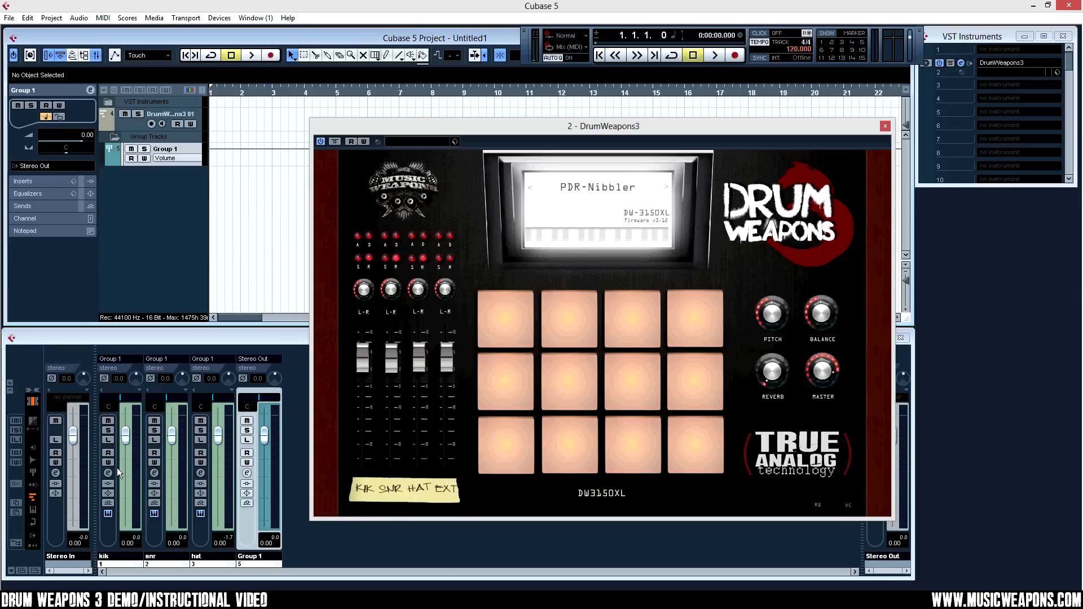
Try to open the Export Audio Mixdown settings.
left_click(12, 20)
mouse_move(41, 217)
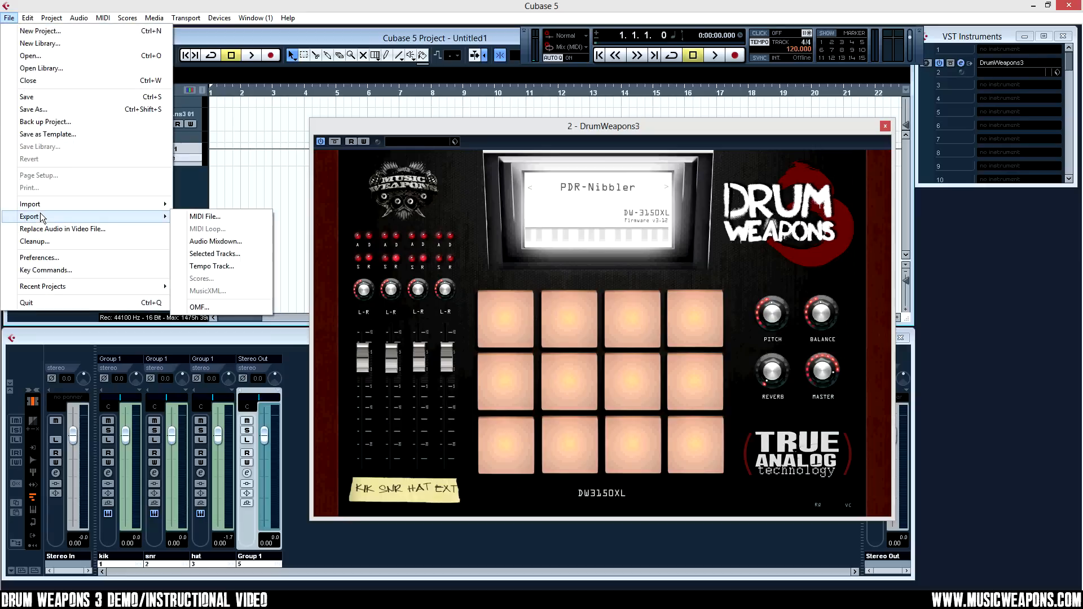
left_click(234, 242)
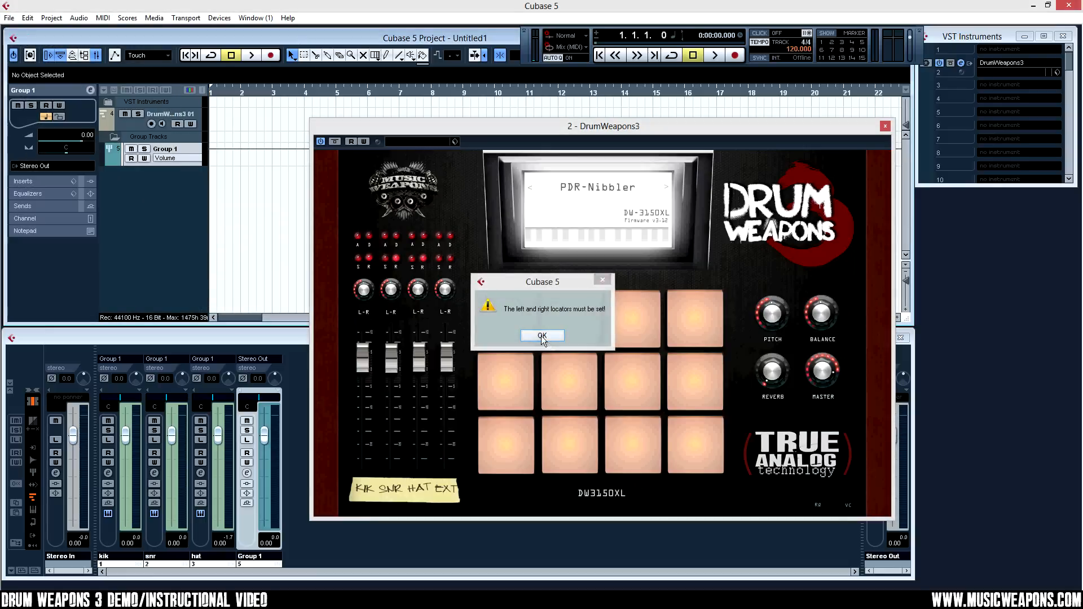
key("Return")
Set the left and right locators to span bars 1 to 10 and open the Export Audio Mixdown settings.
left_click_drag(211, 86, 492, 87)
left_click(10, 18)
mouse_move(48, 217)
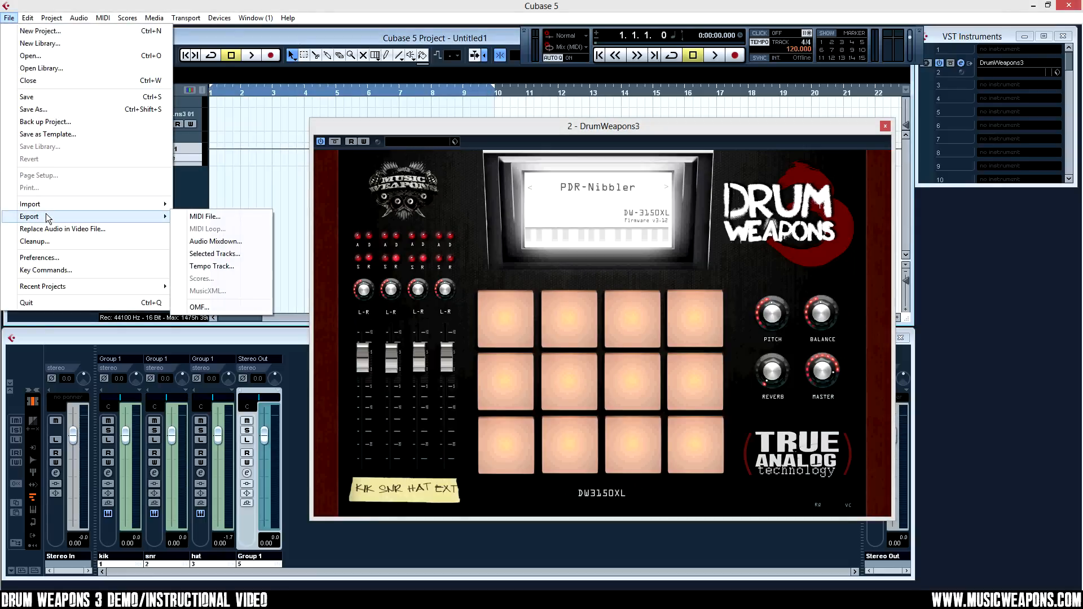
left_click(215, 241)
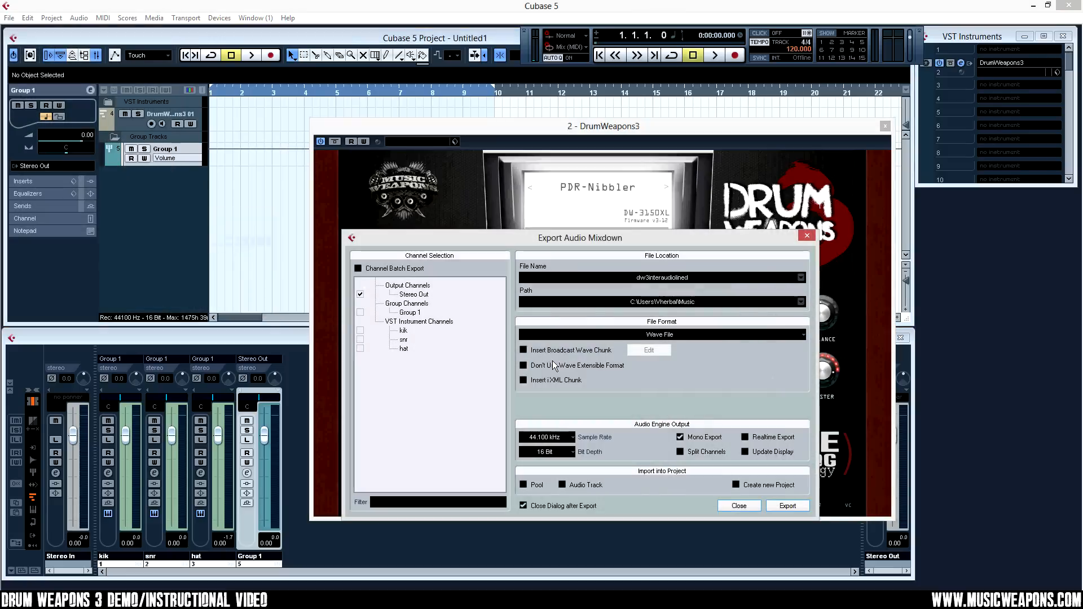
Show Channel Batch Export using the kik, snr and hat channels, and close the dialog without exporting.
left_click(358, 269)
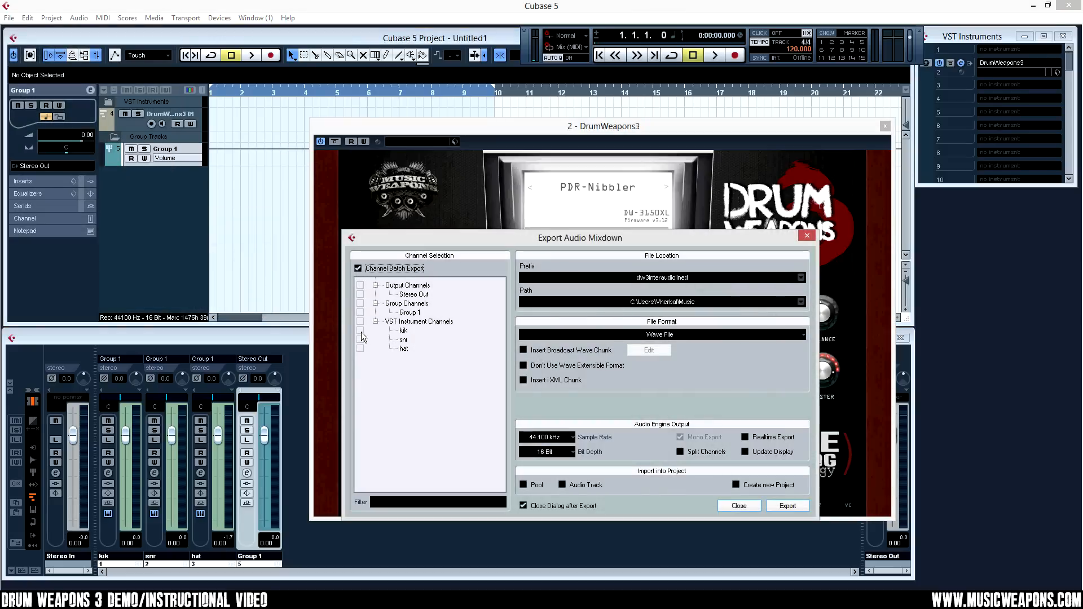
left_click(360, 331)
left_click(360, 340)
left_click(361, 349)
left_click(361, 349)
left_click(746, 504)
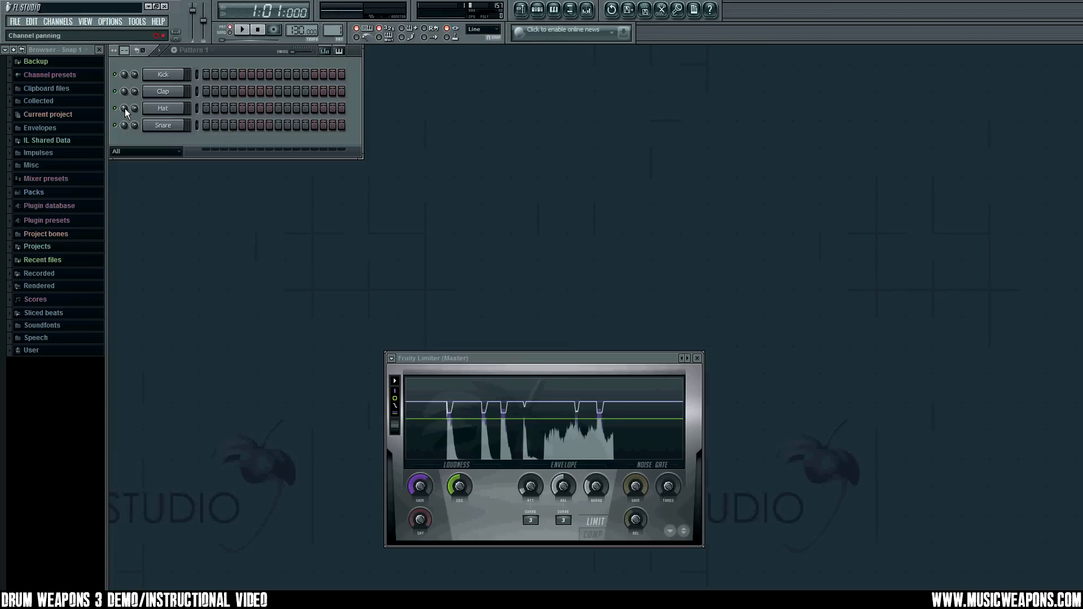
Switch to FL Studio and view the instruments that can be added as a channel.
left_click(69, 23)
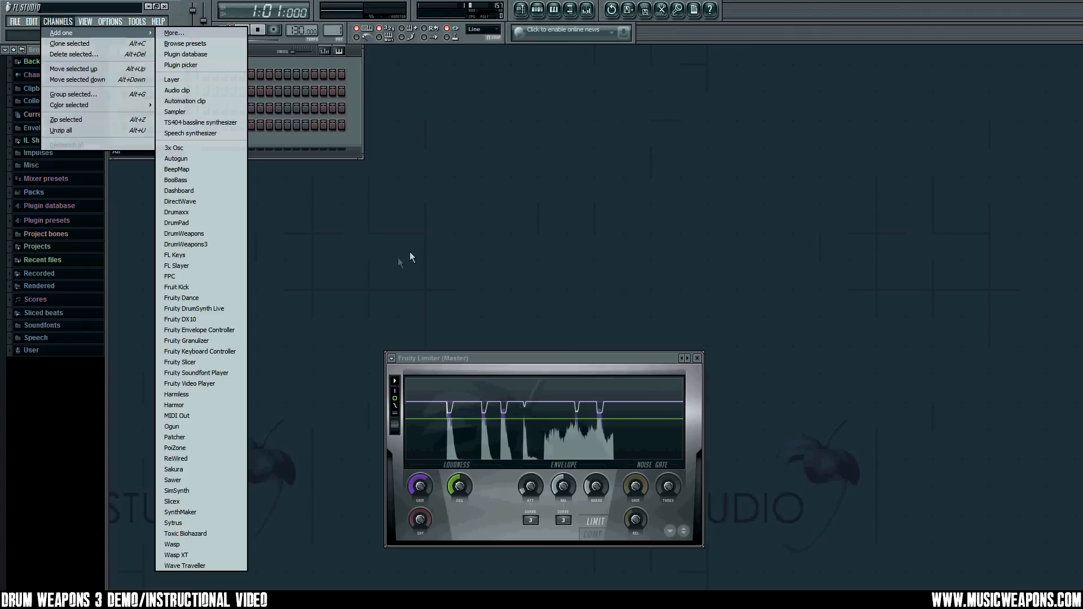
left_click(379, 245)
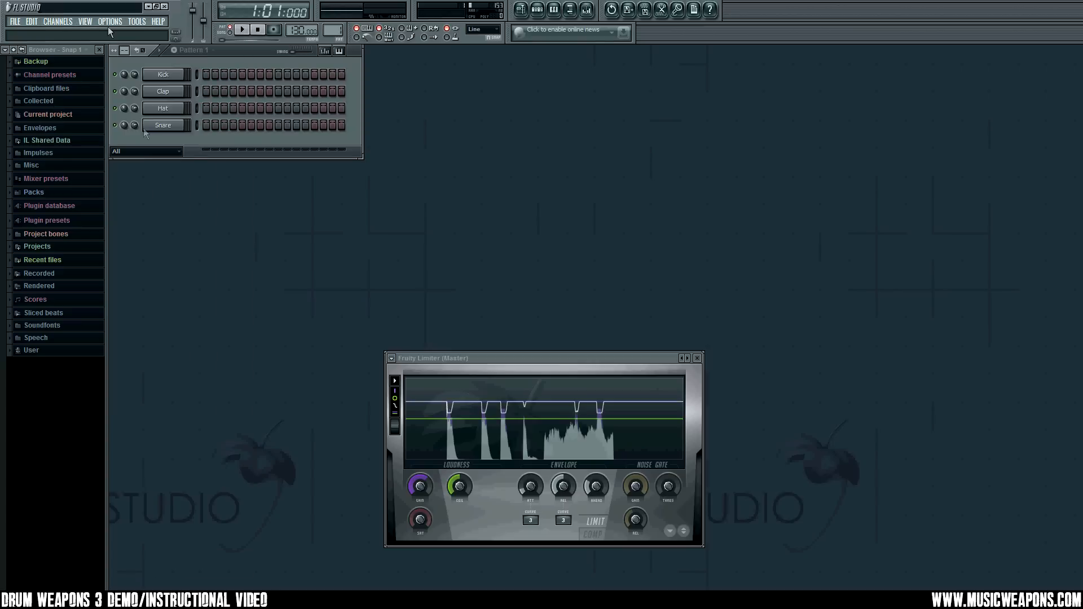
Locate DrumWeapons3 in the full generator plugin list, show the refresh scan options, and close the list without scanning.
left_click(57, 22)
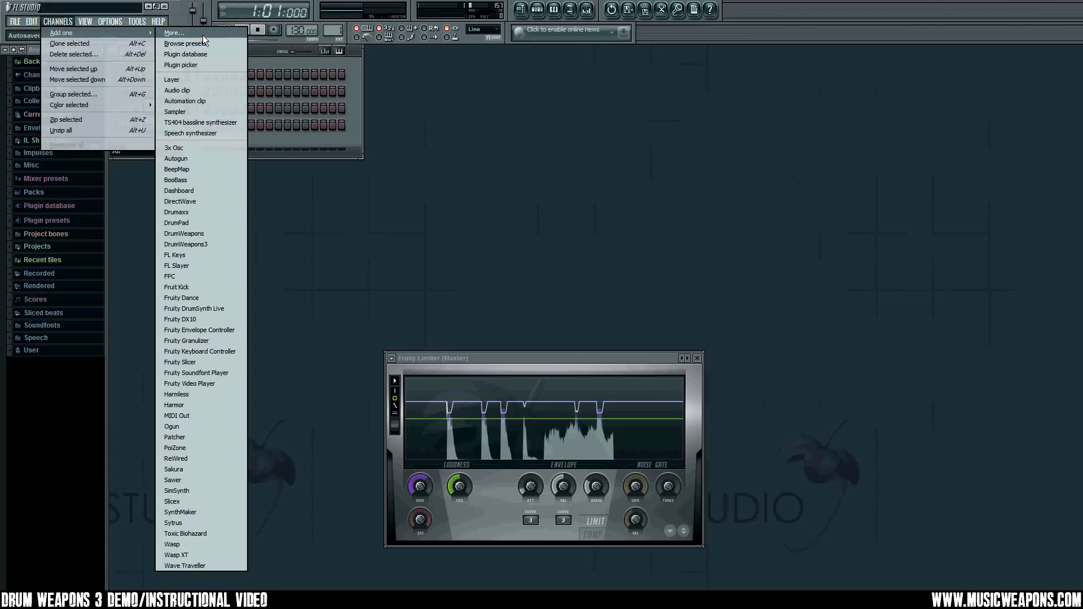
left_click(174, 33)
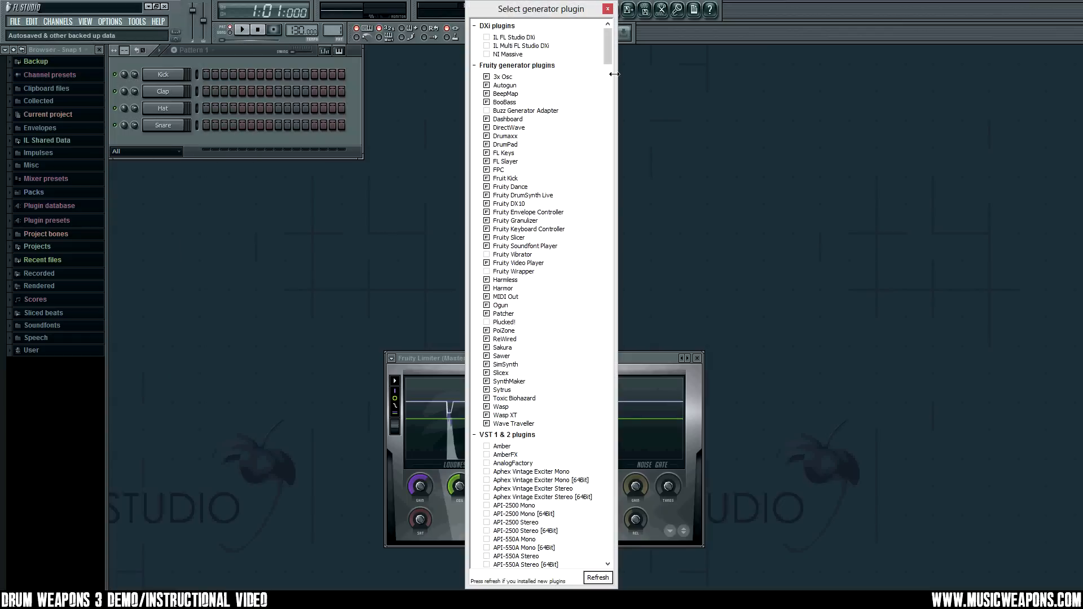
left_click_drag(607, 44, 617, 146)
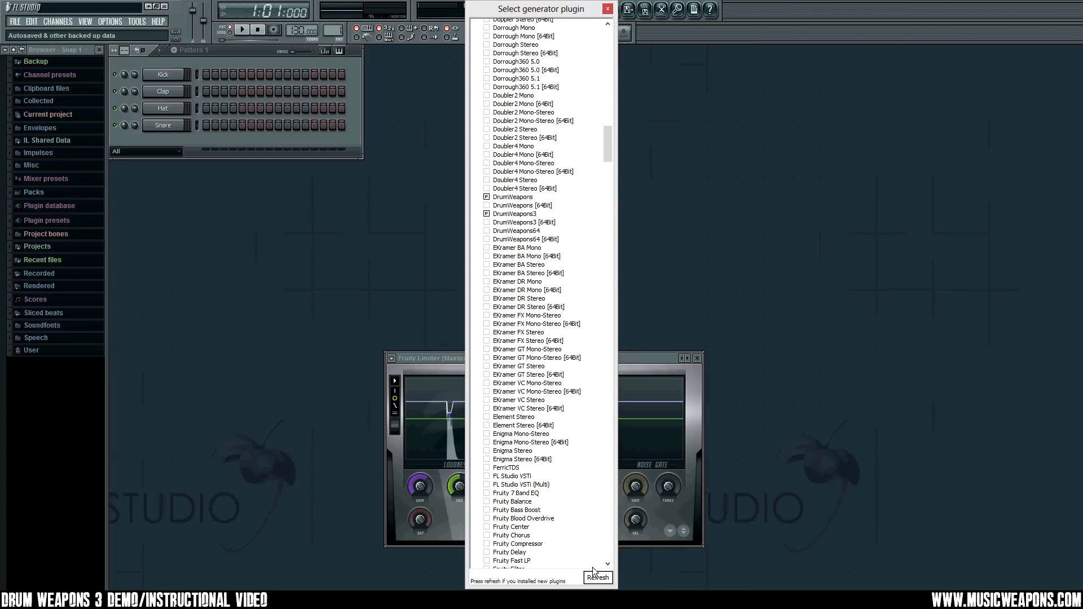
left_click(603, 581)
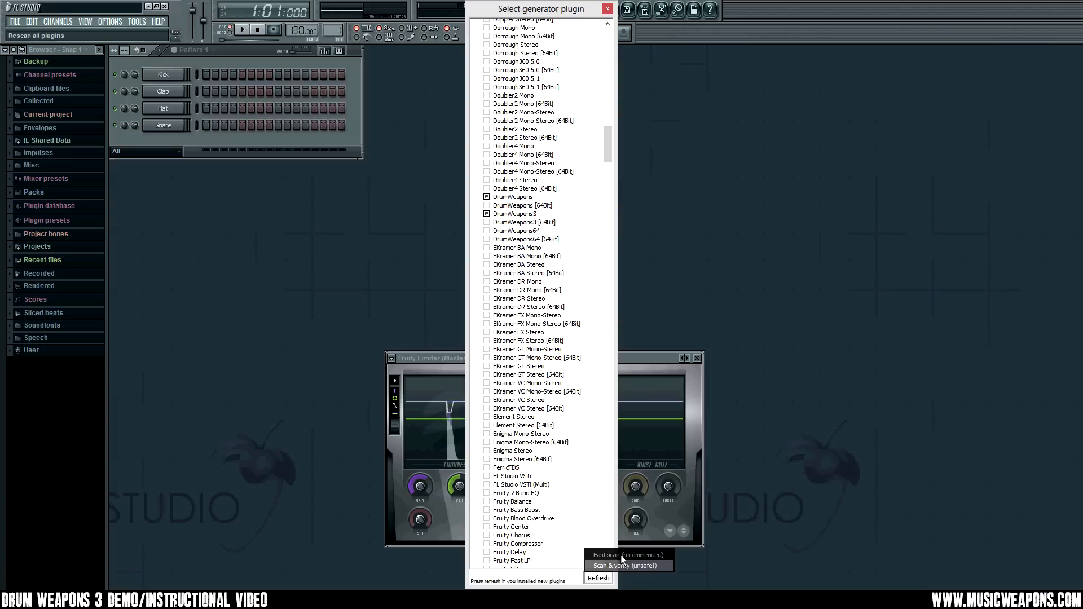
left_click(588, 15)
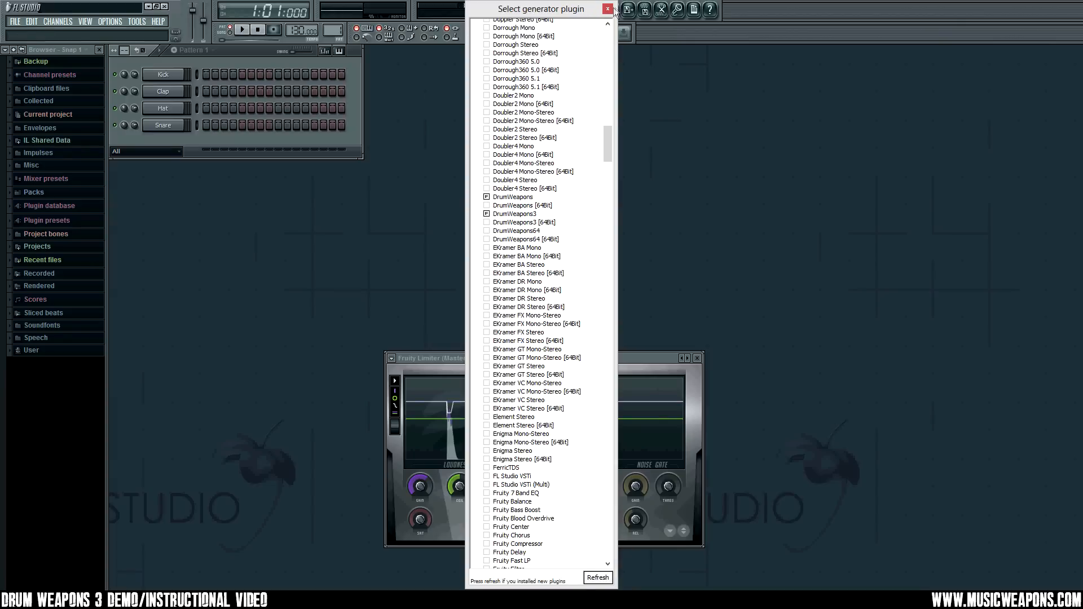
left_click(607, 9)
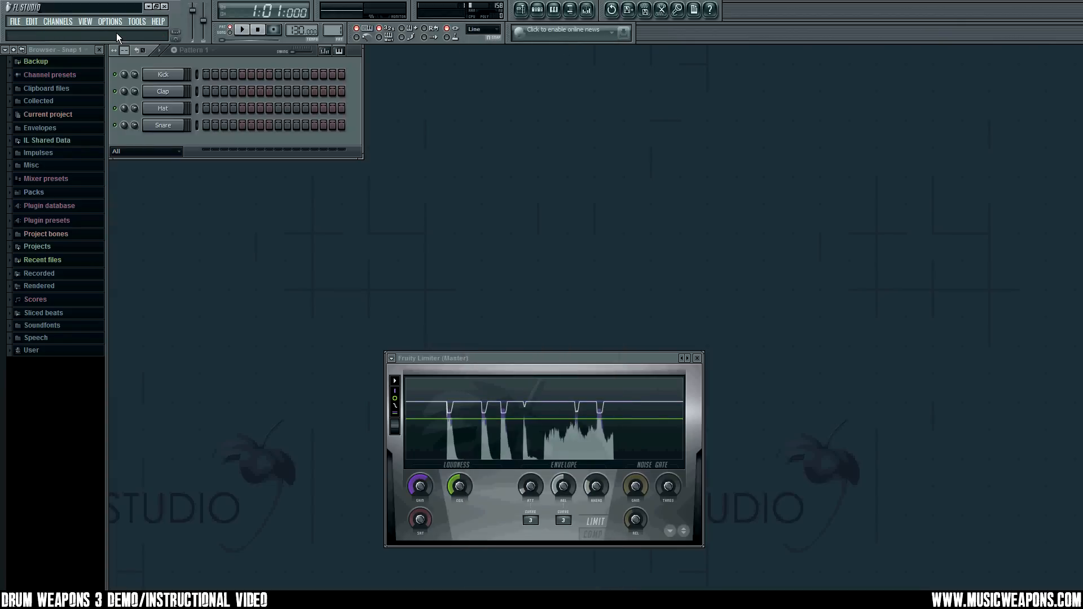
Add DrumWeapons3 as a new channel, audition a few pads of the default kit, and reposition the plugin window.
left_click(73, 23)
mouse_move(71, 32)
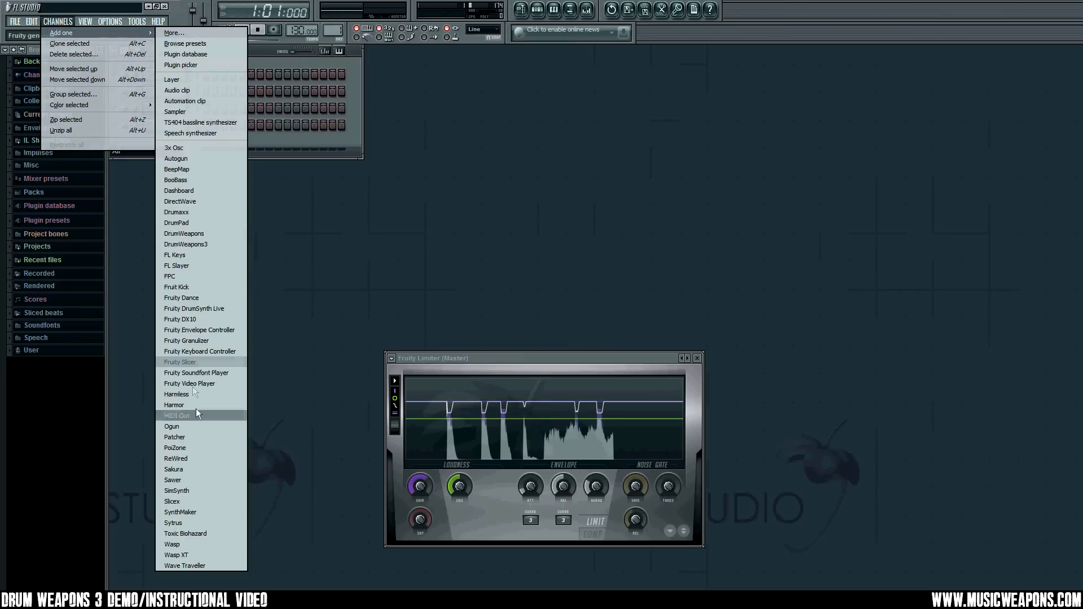
left_click(201, 244)
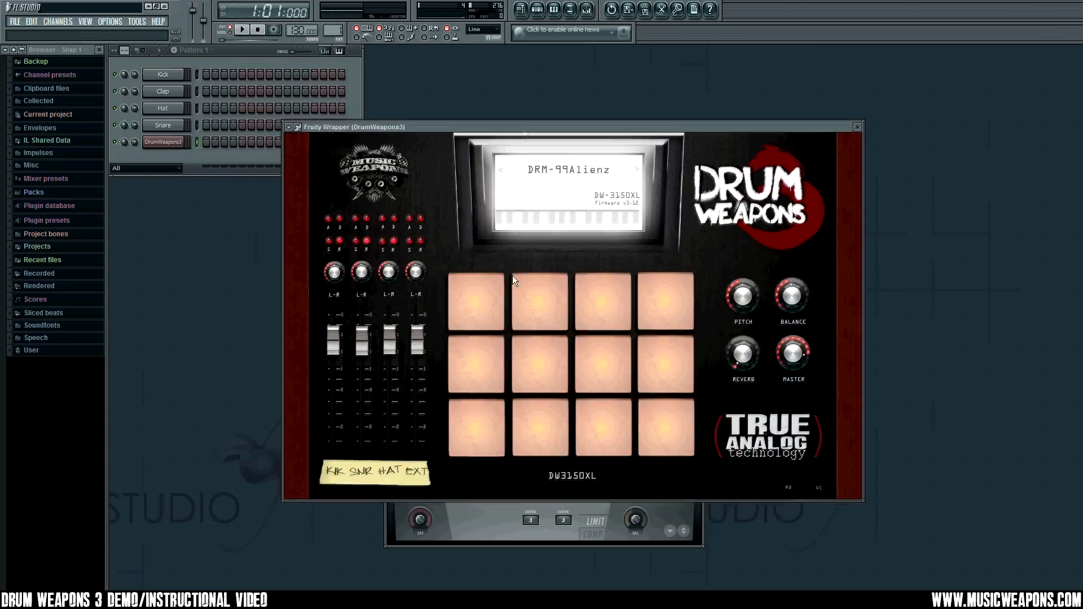
left_click(493, 425)
left_click(602, 429)
left_click(578, 368)
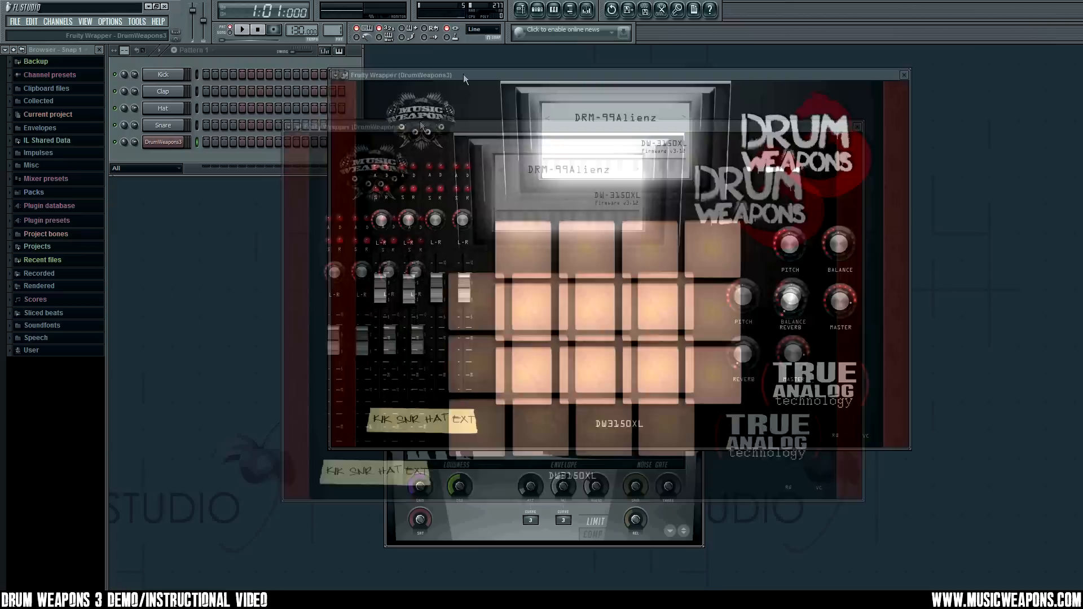
left_click_drag(462, 74, 314, 161)
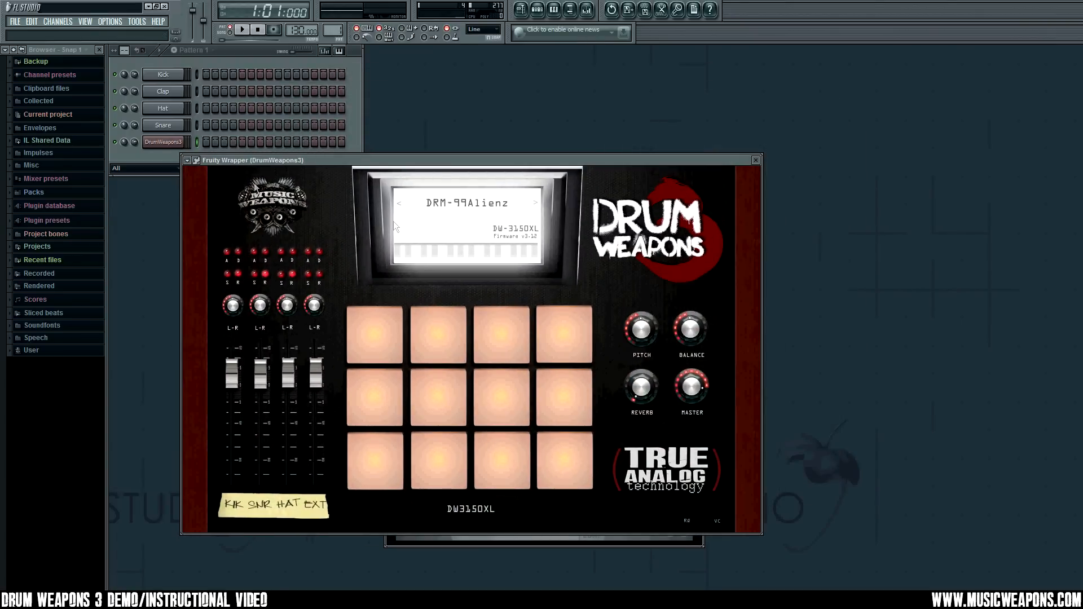
Load the PDR-NewLegend kit in DrumWeapons3 and audition two of its pads.
left_click(450, 202)
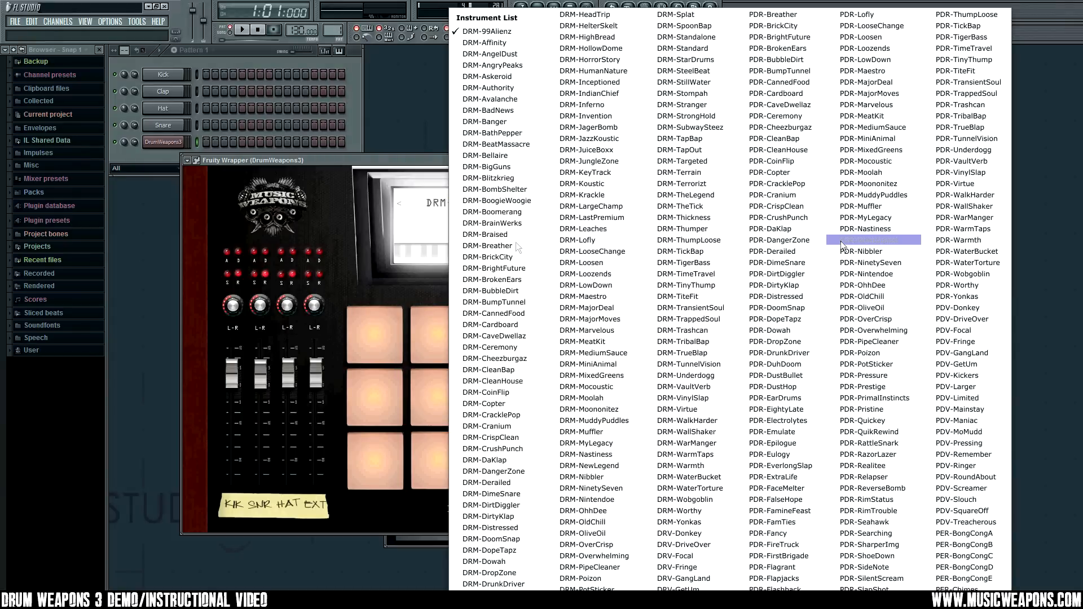
left_click(866, 241)
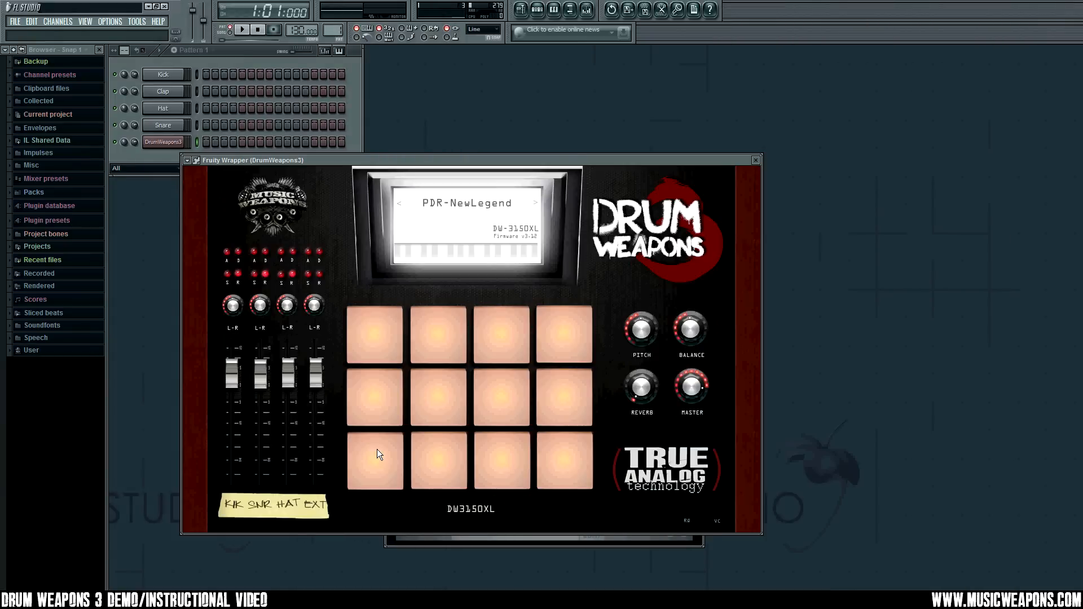
left_click(377, 449)
left_click(503, 454)
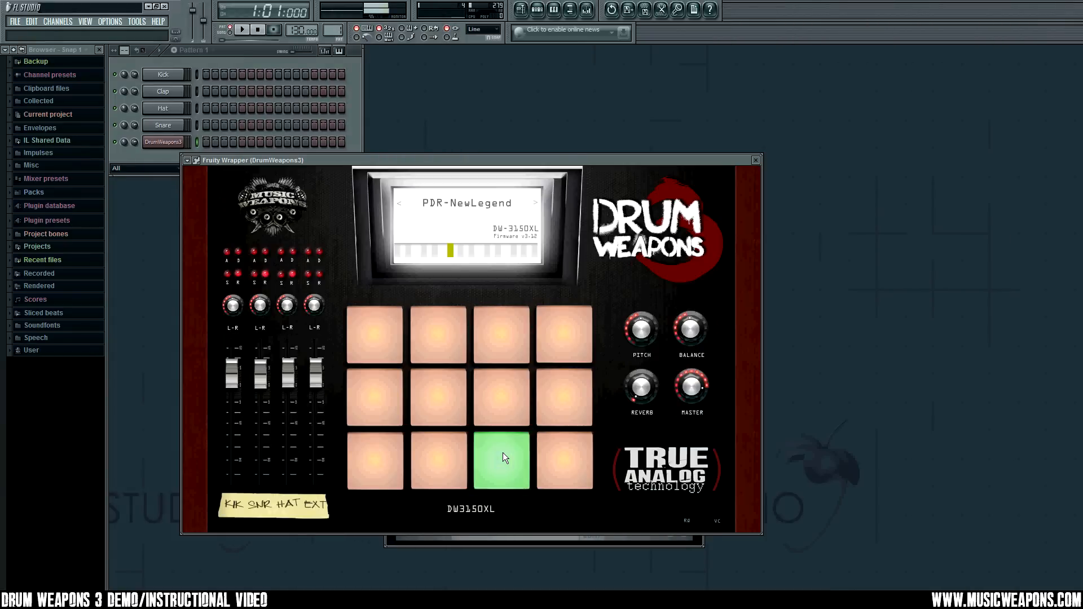
Assign the DrumWeapons3 wrapper's outputs 1, 2 and 3 to mixer track offsets 1, 2 and 3, and close the wrapper window.
left_click(197, 160)
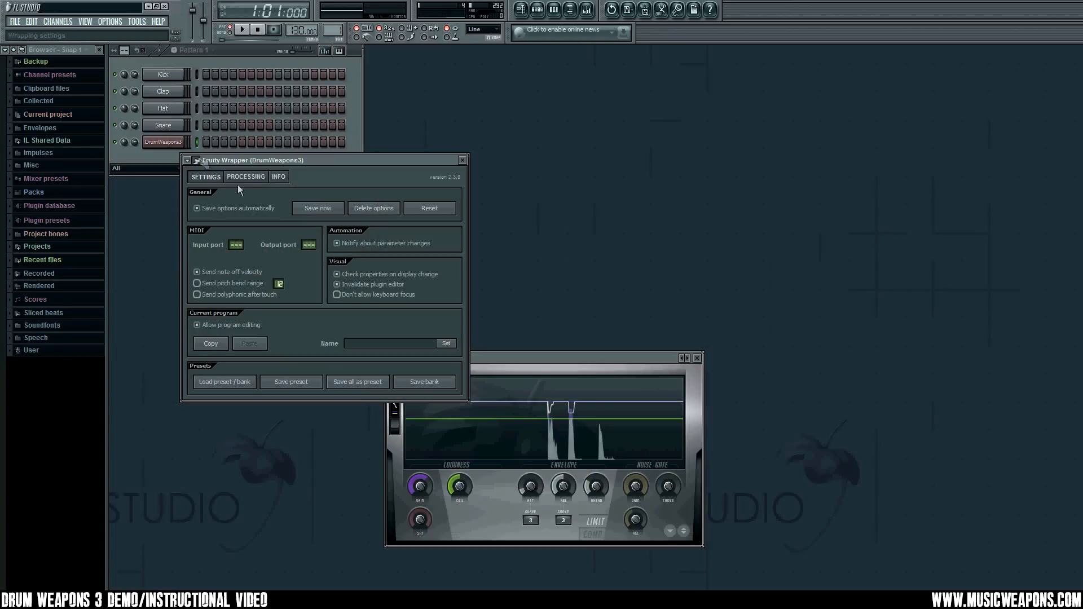
left_click(197, 160)
left_click(198, 160)
left_click(244, 179)
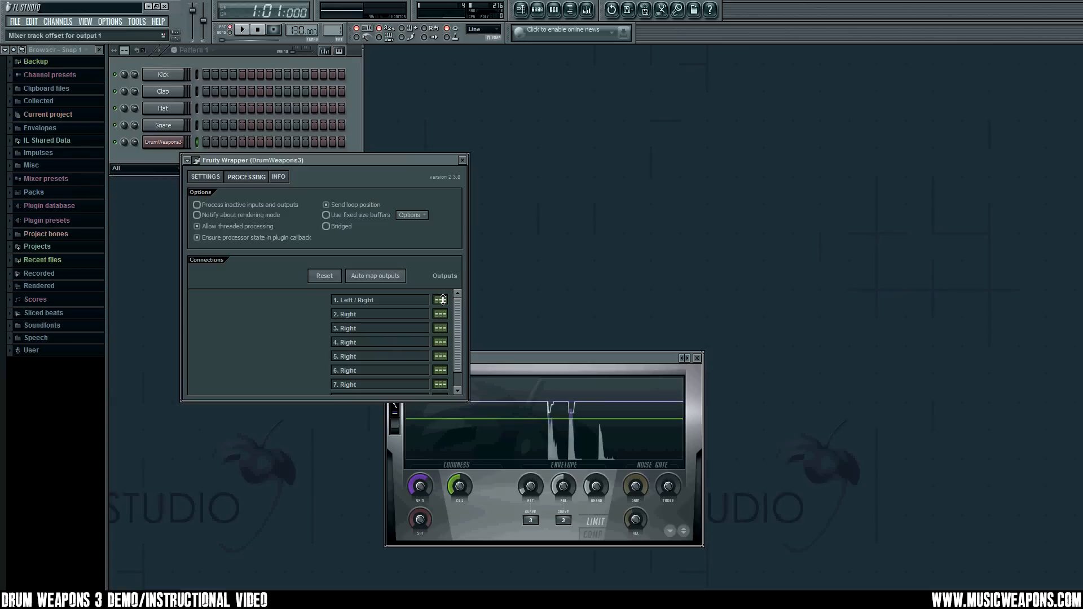
left_click_drag(443, 299, 443, 293)
mouse_move(443, 329)
left_mouse_down()
mouse_move(445, 316)
mouse_move(446, 326)
left_mouse_up()
left_click(464, 162)
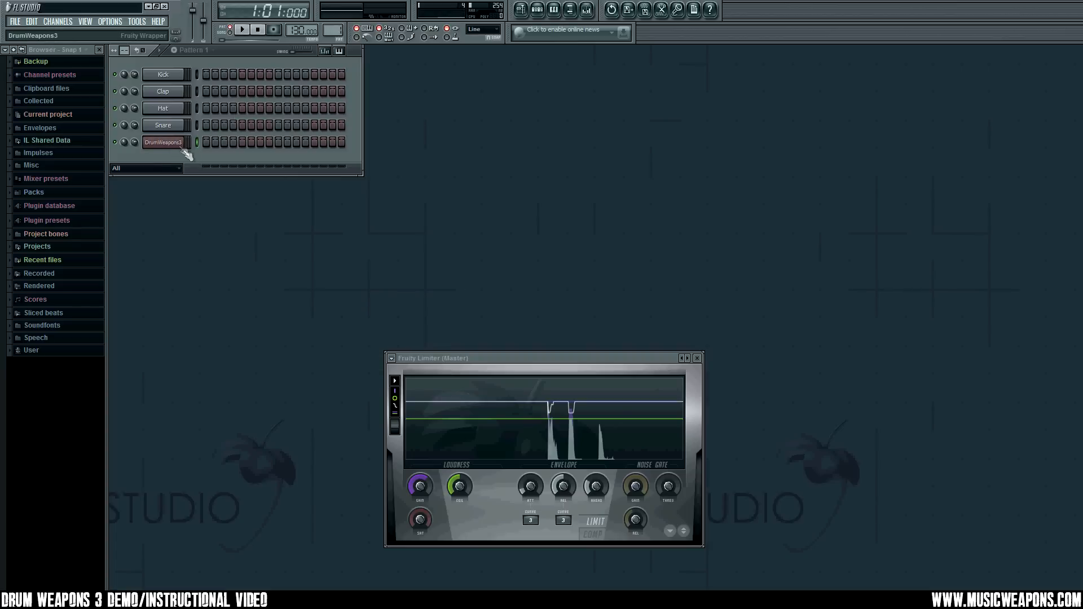
Reopen the DrumWeapons3 pad interface from its channel and audition two pads.
left_click(163, 142)
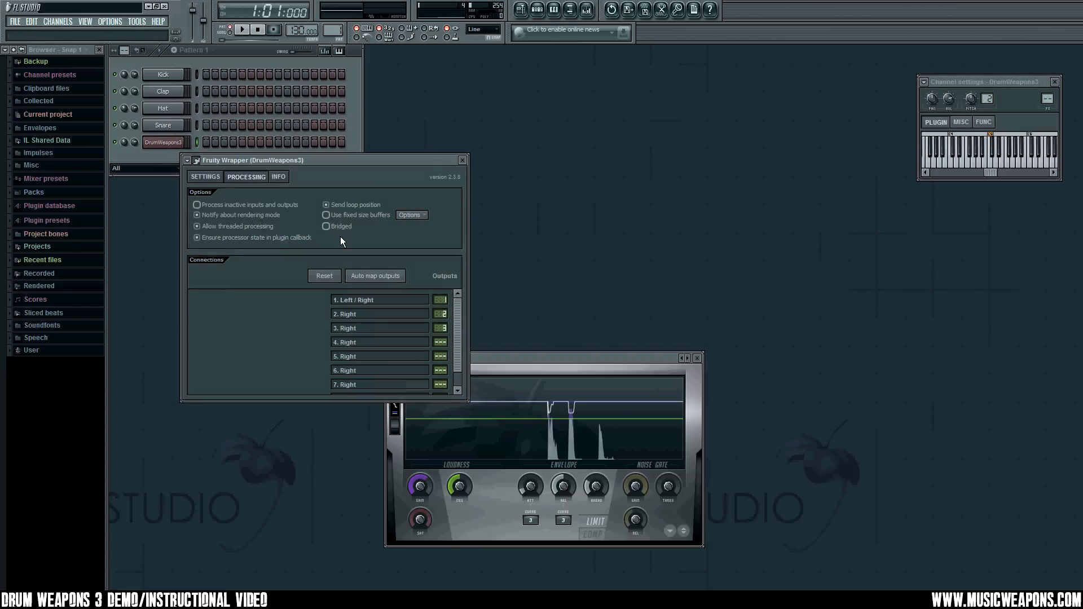
left_click(195, 161)
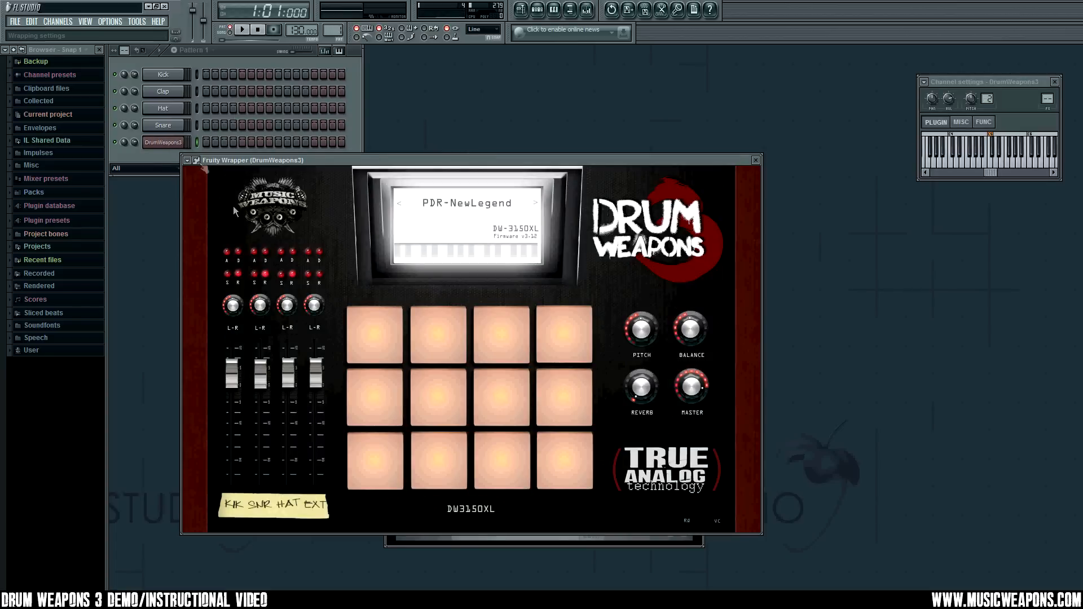
left_click(398, 457)
left_click(502, 456)
Open the mixer, play several pads to check the separate insert track levels, and close the plugin window.
left_click(587, 9)
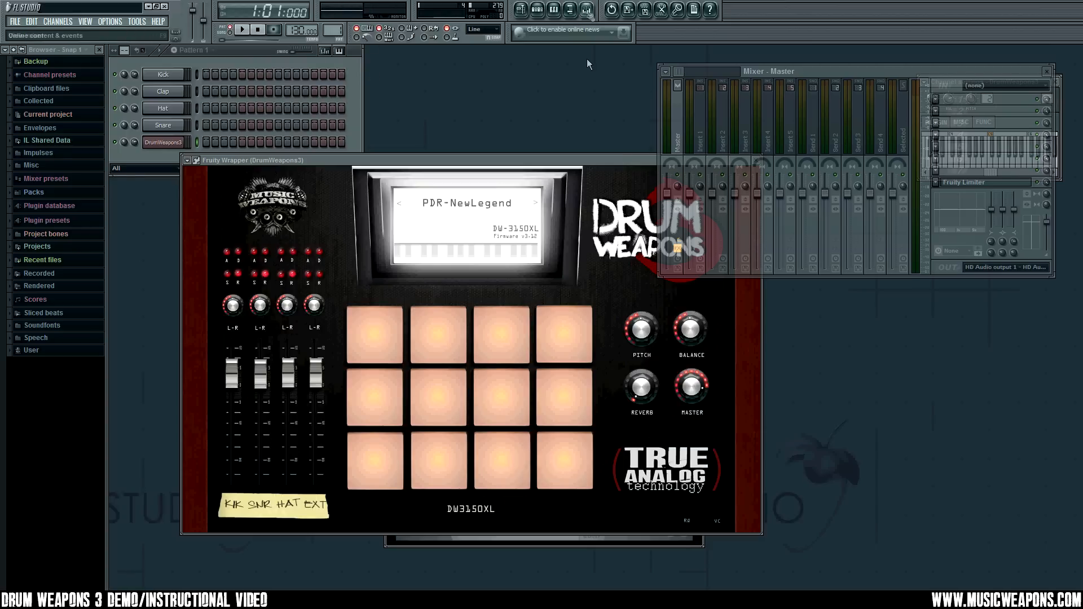
left_click(367, 472)
left_click(431, 472)
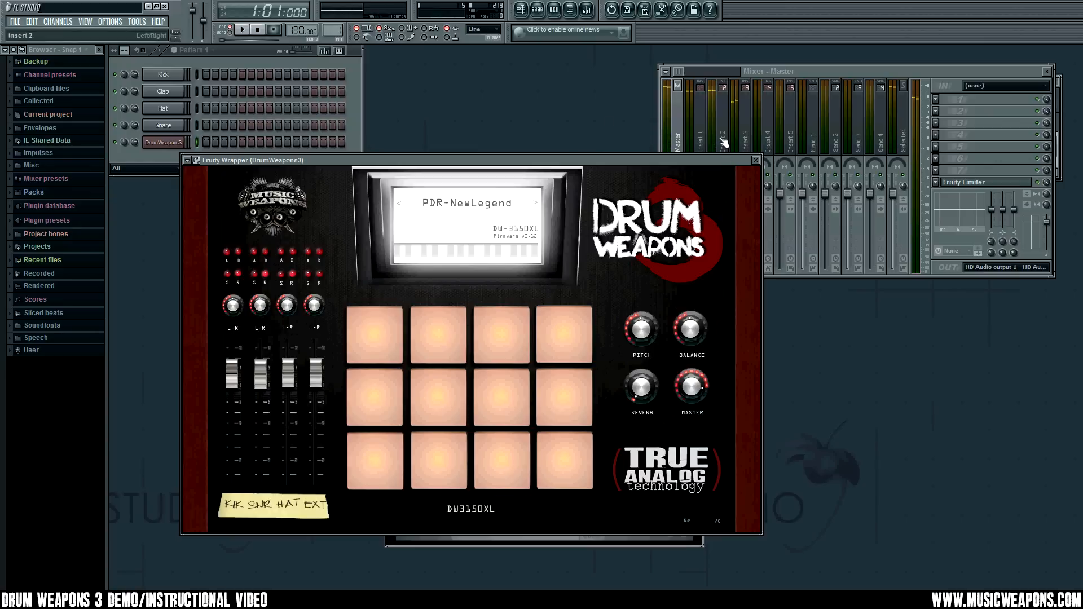
left_click(380, 480)
left_click(435, 469)
left_click(500, 466)
left_click(757, 161)
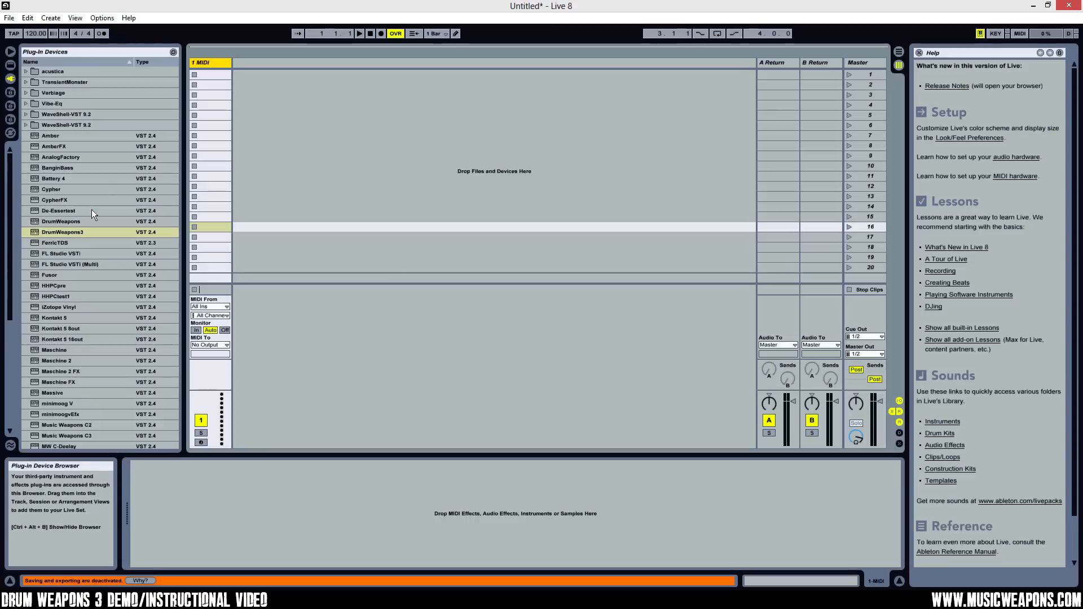
Switch to Ableton Live, load the DrumWeapons3 plug-in onto the 1 MIDI track, and reposition its window.
left_click(60, 233)
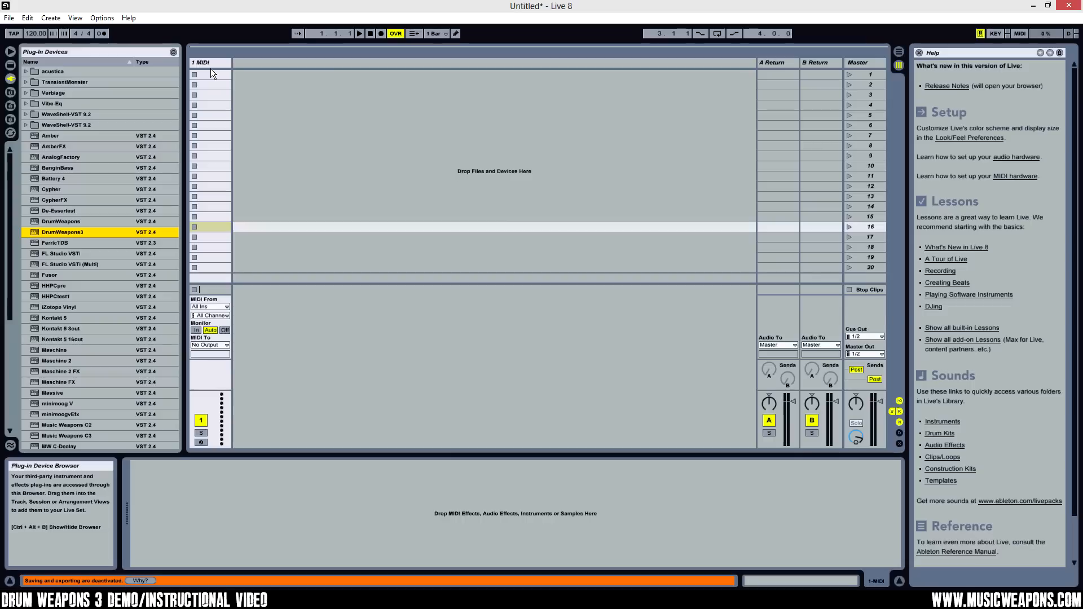
left_click_drag(219, 69, 228, 75)
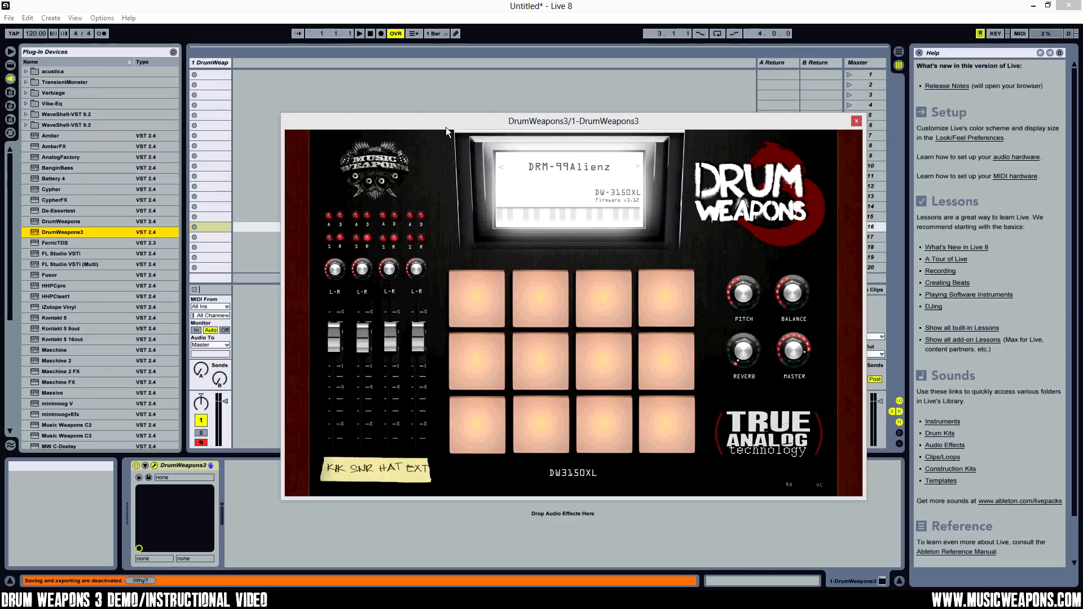
left_click_drag(436, 124, 405, 97)
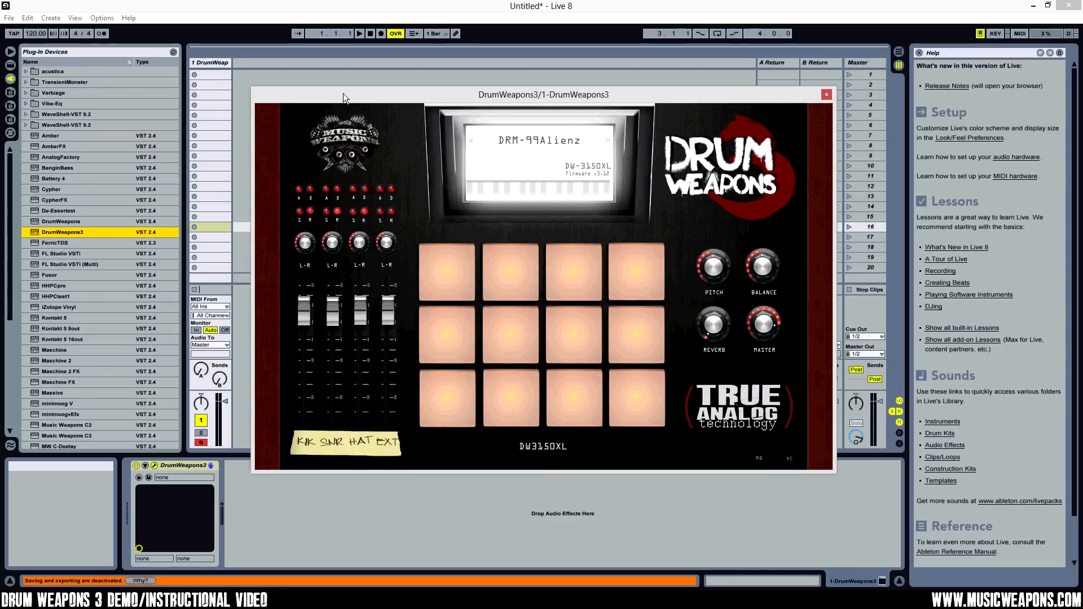
left_click_drag(344, 97, 362, 99)
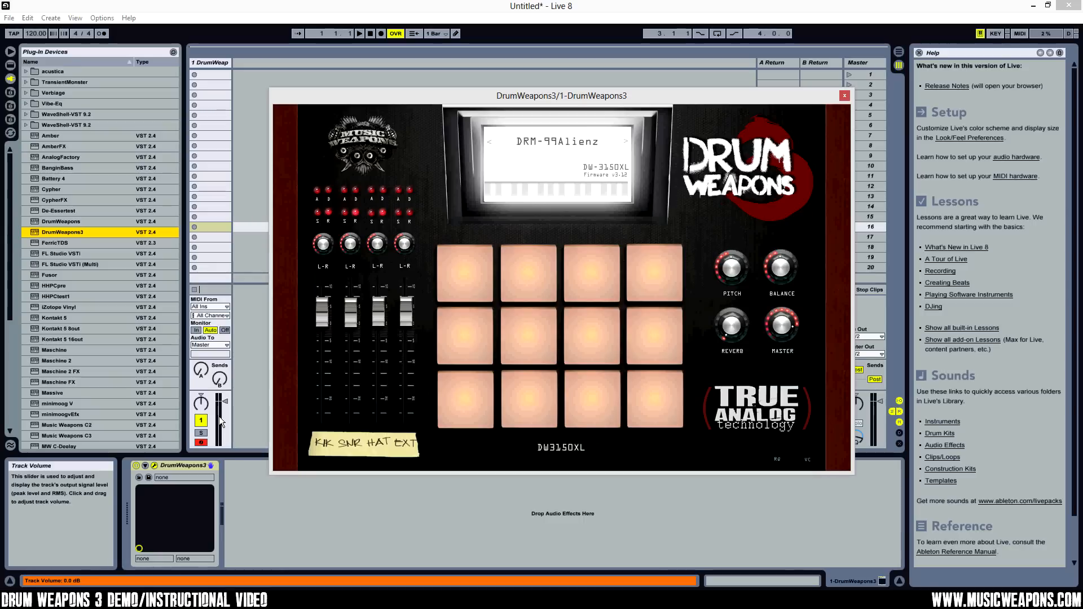
Load the PDR-MajorMoves kit in DrumWeapons3 and move the plugin window aside.
left_click(557, 141)
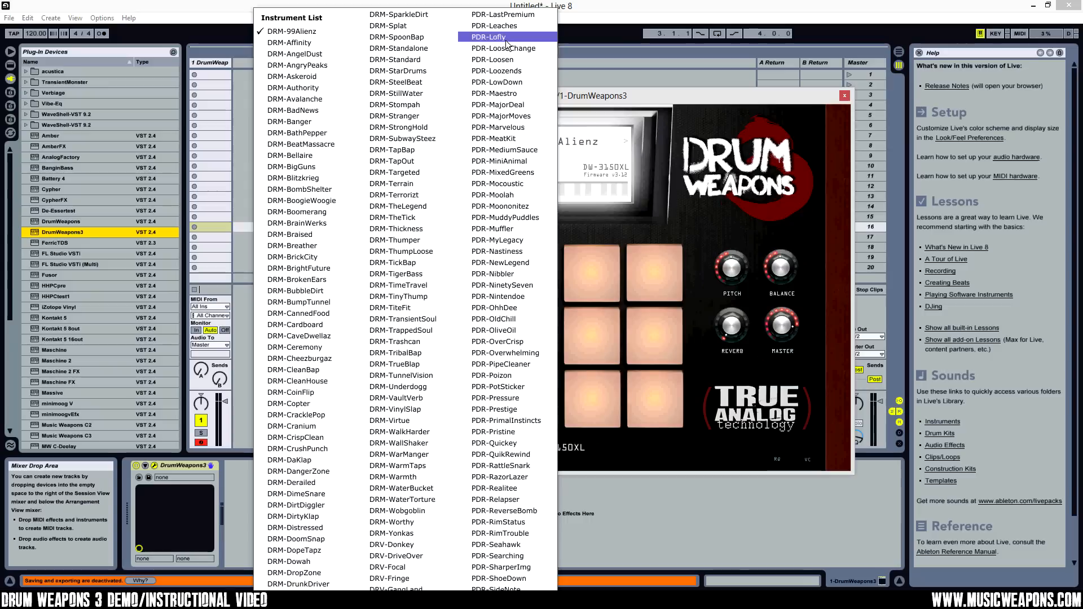
left_click(513, 129)
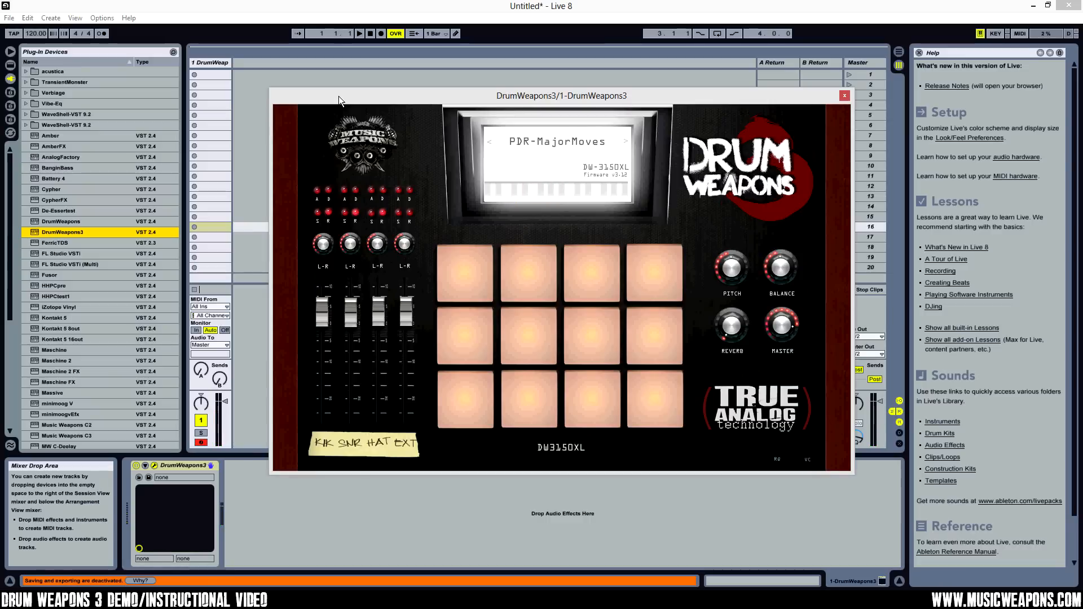
left_click_drag(339, 96, 409, 90)
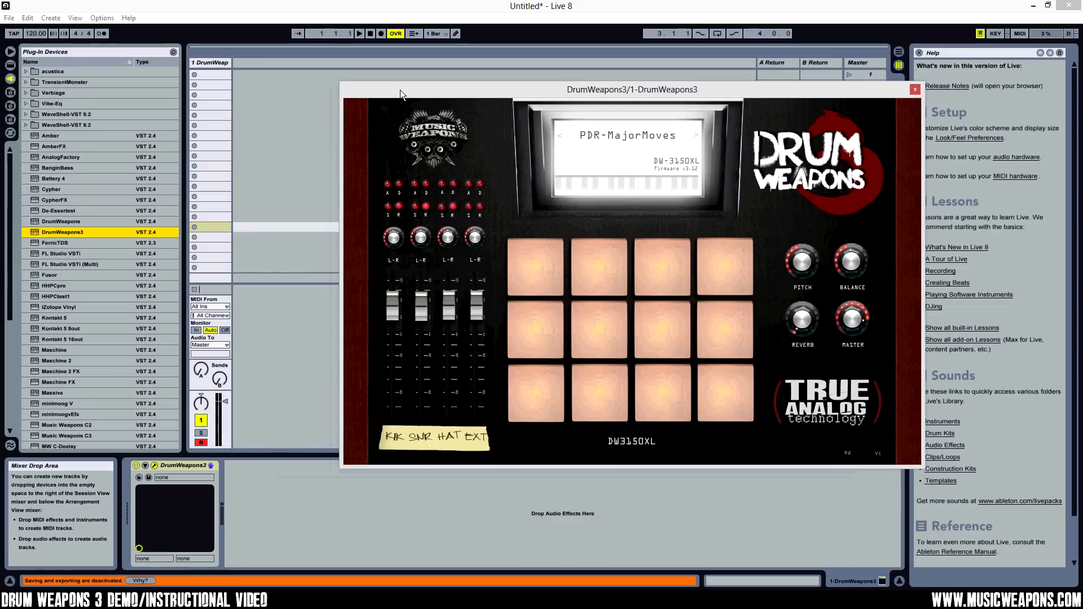
Insert two audio tracks after the DrumWeapons3 track.
left_click(57, 9)
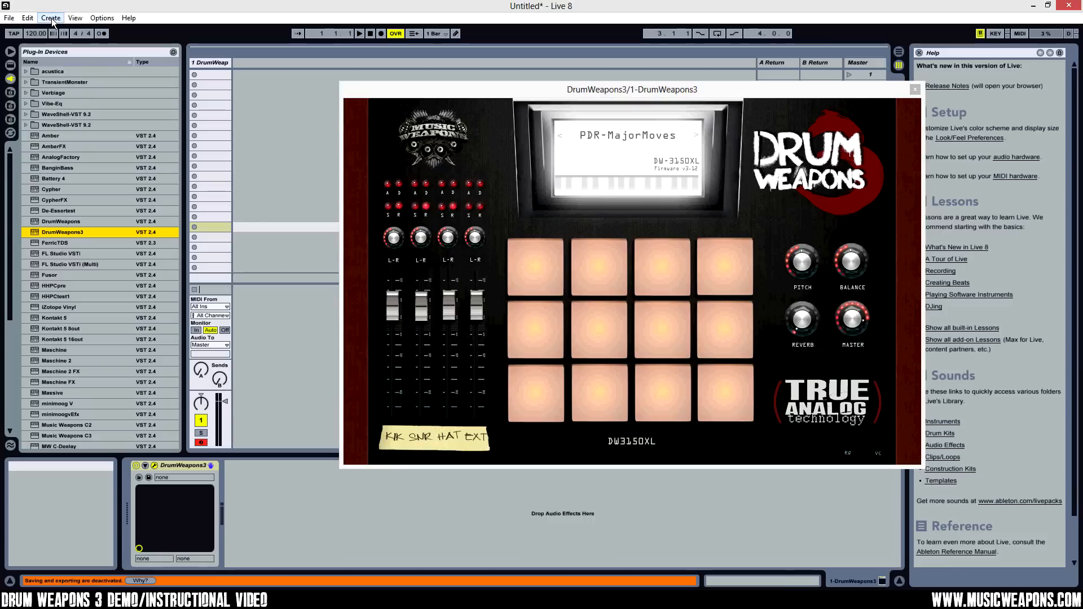
left_click(51, 19)
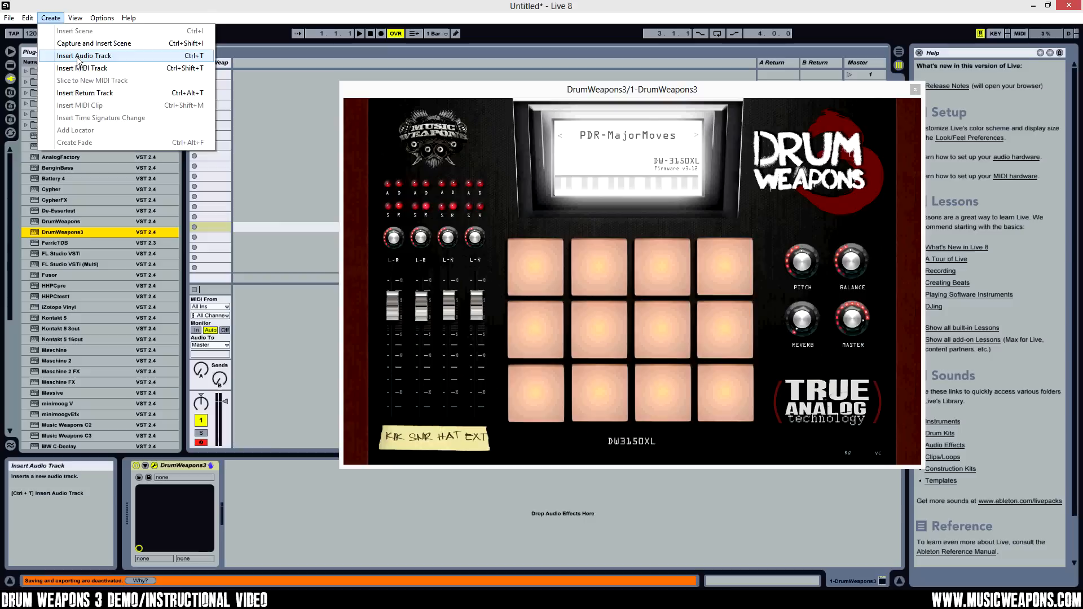
left_click(78, 57)
left_click(50, 18)
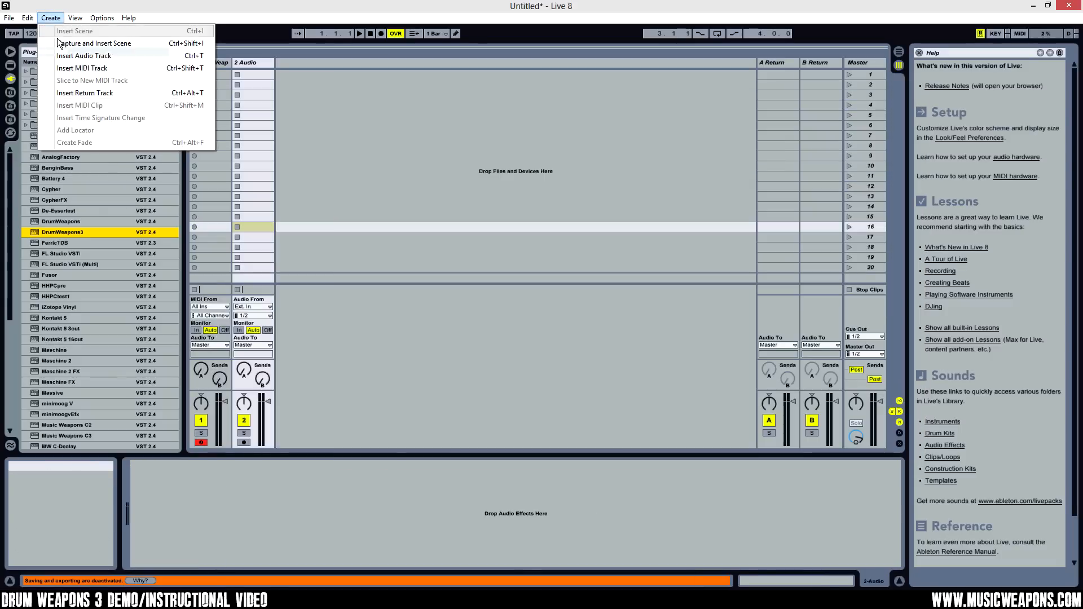
left_click(78, 57)
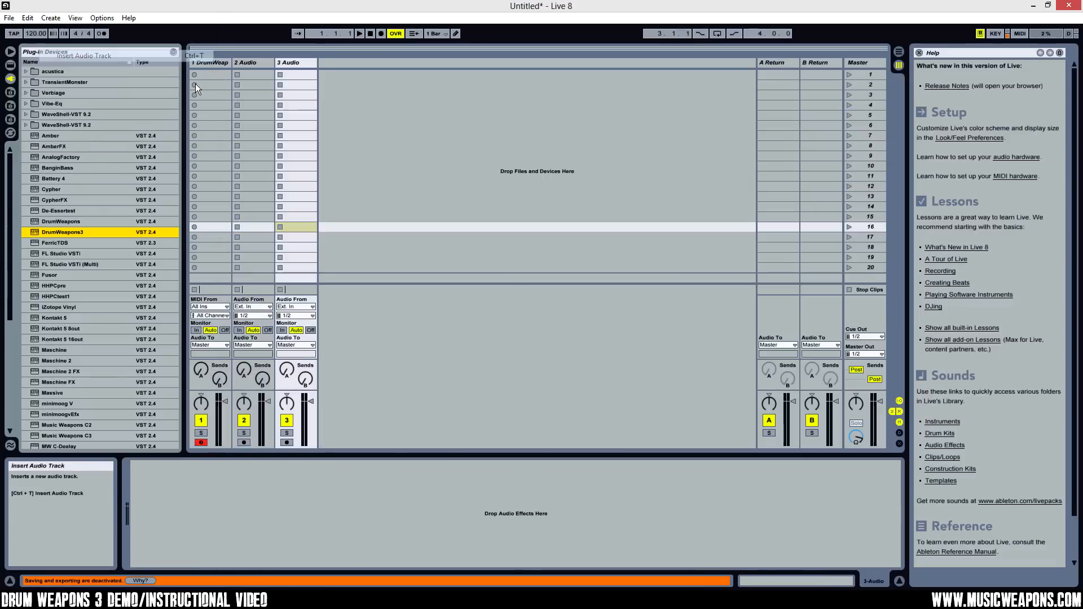
Set the audio input source of both the 2 Audio and 3 Audio tracks to 1-DrumWeapons3.
left_click(270, 307)
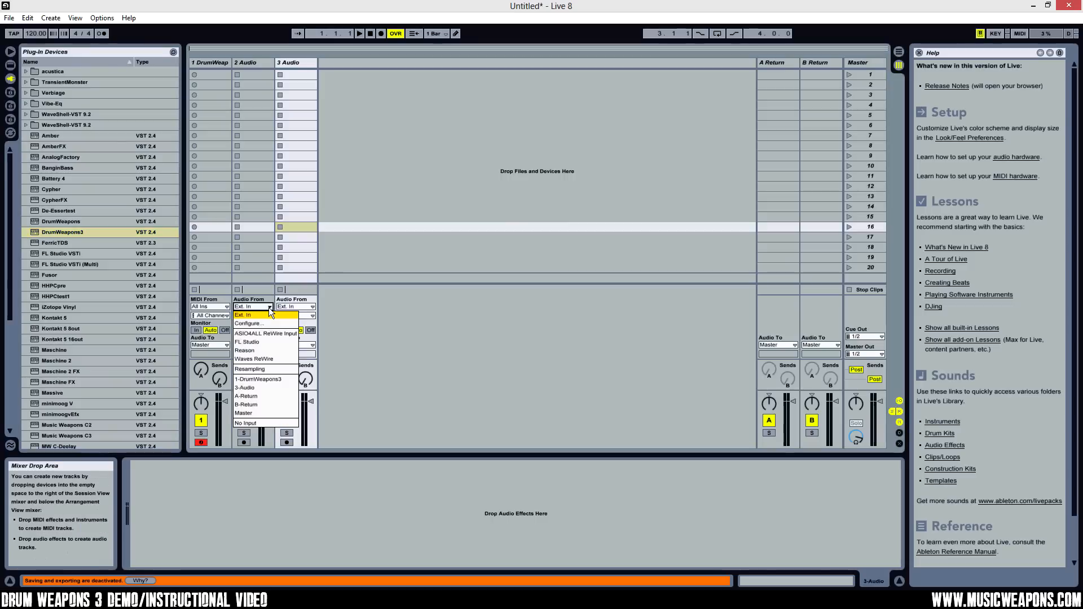
left_click(262, 379)
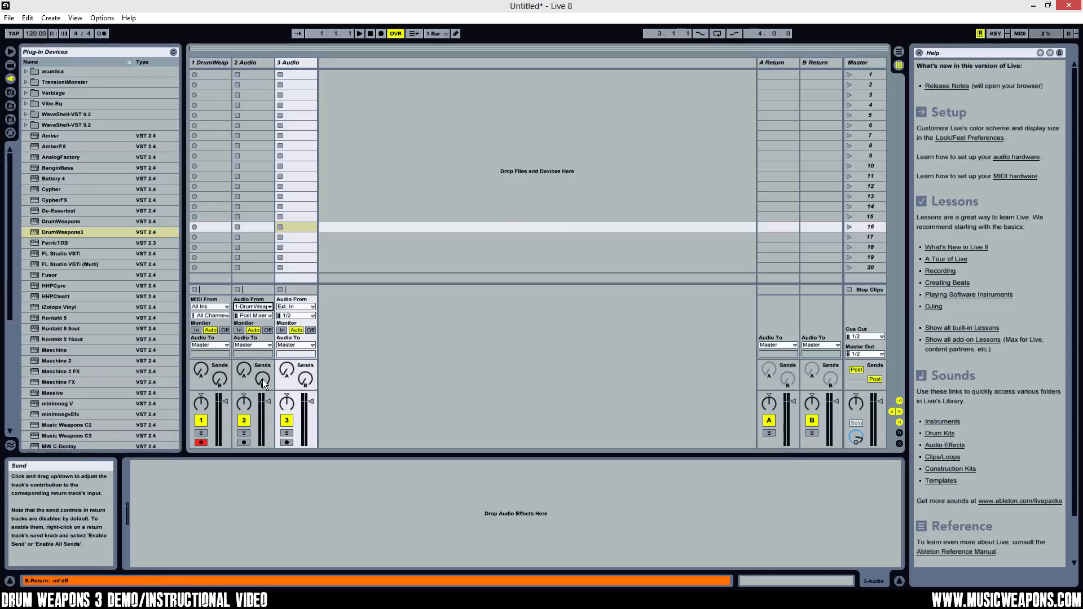
left_click(308, 306)
left_click(303, 380)
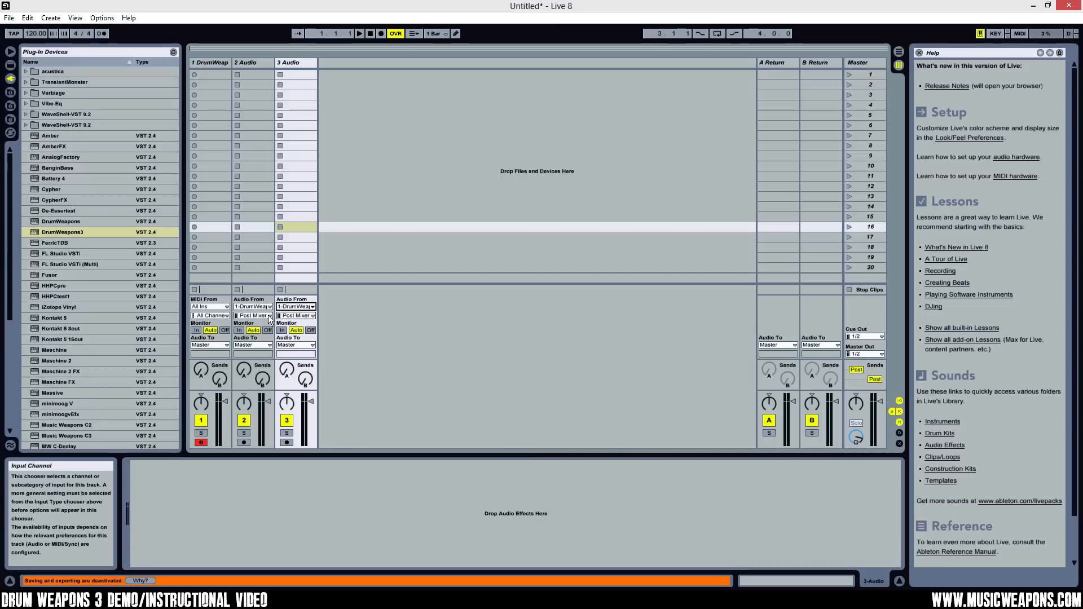
Set the input channel of both the 2 Audio and 3 Audio tracks to a Right-DrumWeapons3 output.
left_click(269, 317)
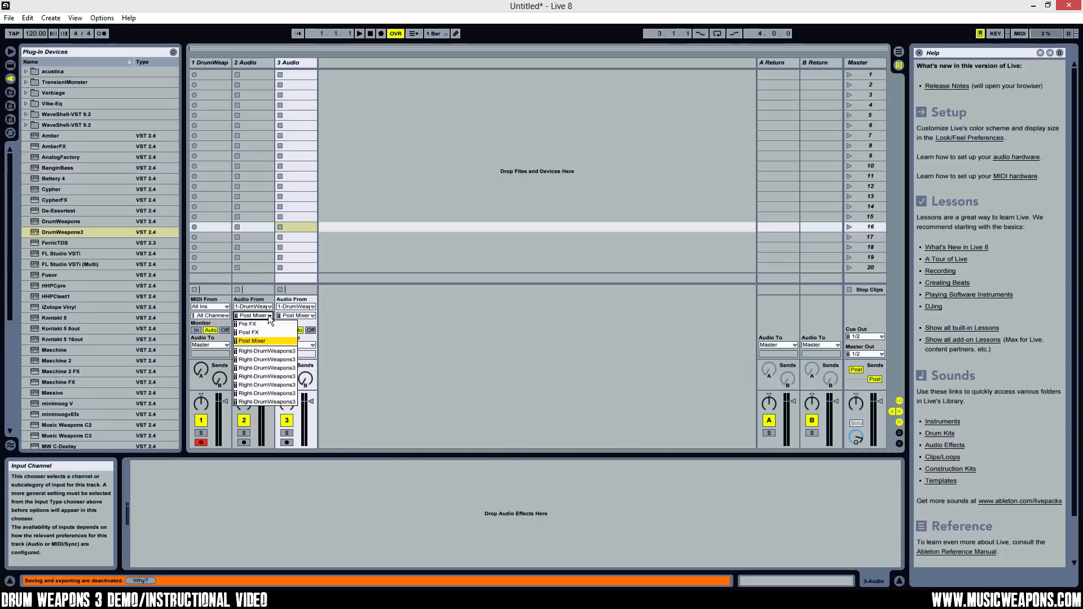
left_click(262, 351)
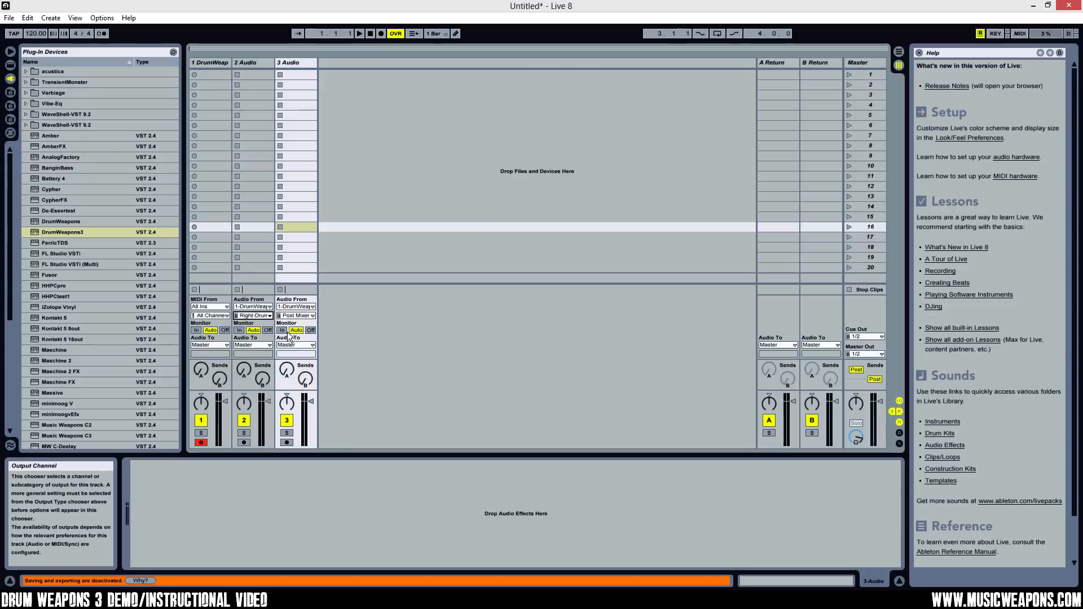
left_click(312, 316)
left_click(308, 351)
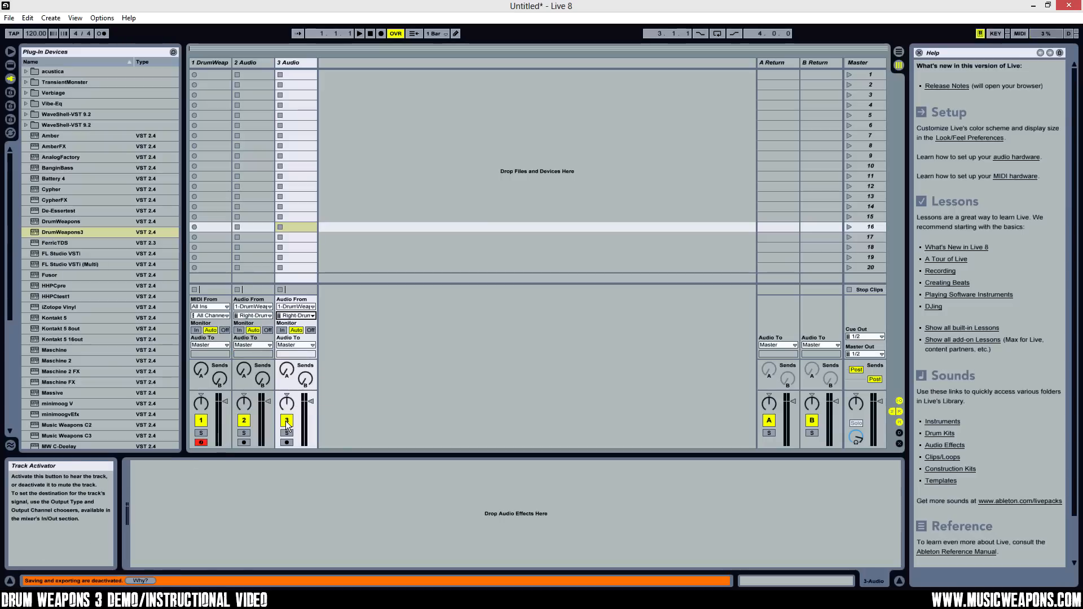
Select the DrumWeapons3 track to show its plug-in window, and set monitoring to In on the 2 Audio and 3 Audio tracks.
left_click(219, 68)
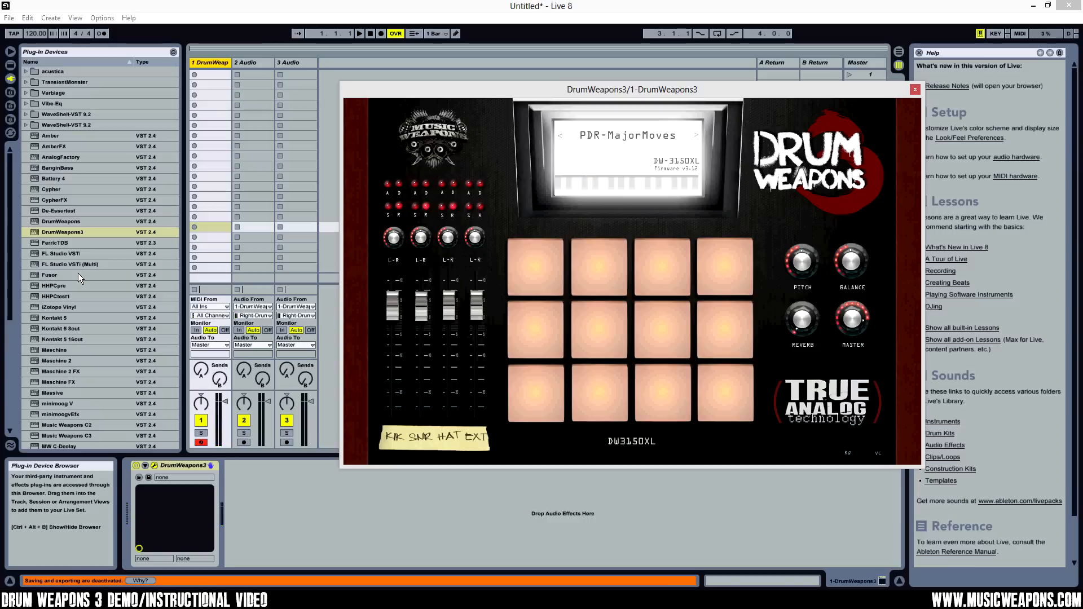
left_click(241, 335)
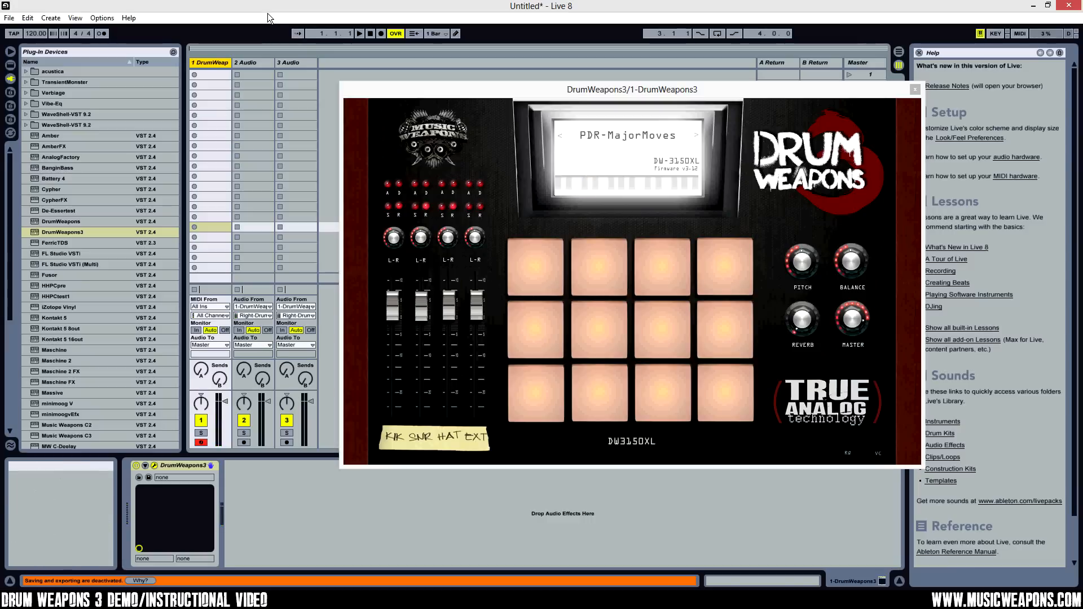
left_click(240, 331)
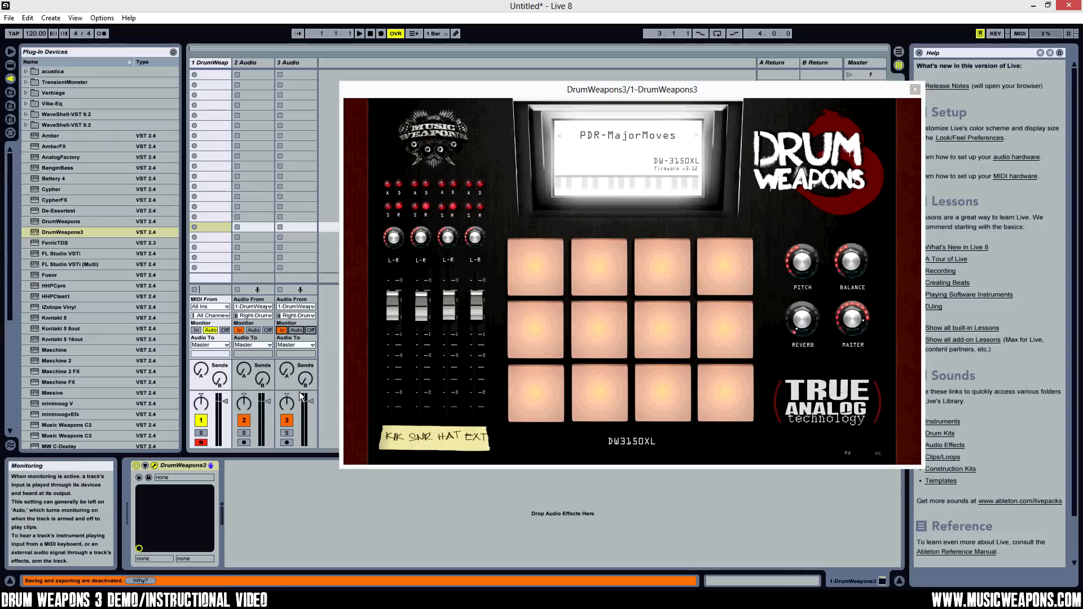